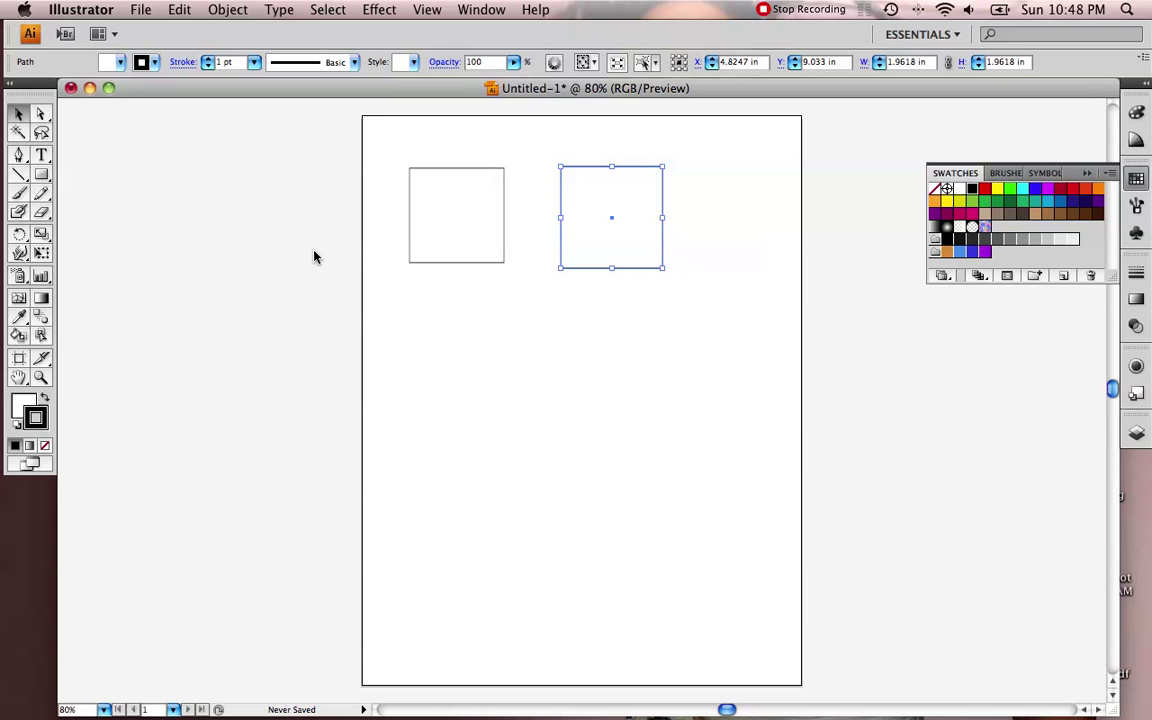
Duplicate the upper-left square straight down, placing the copy at about Y 6.41 in
left_click(437, 252)
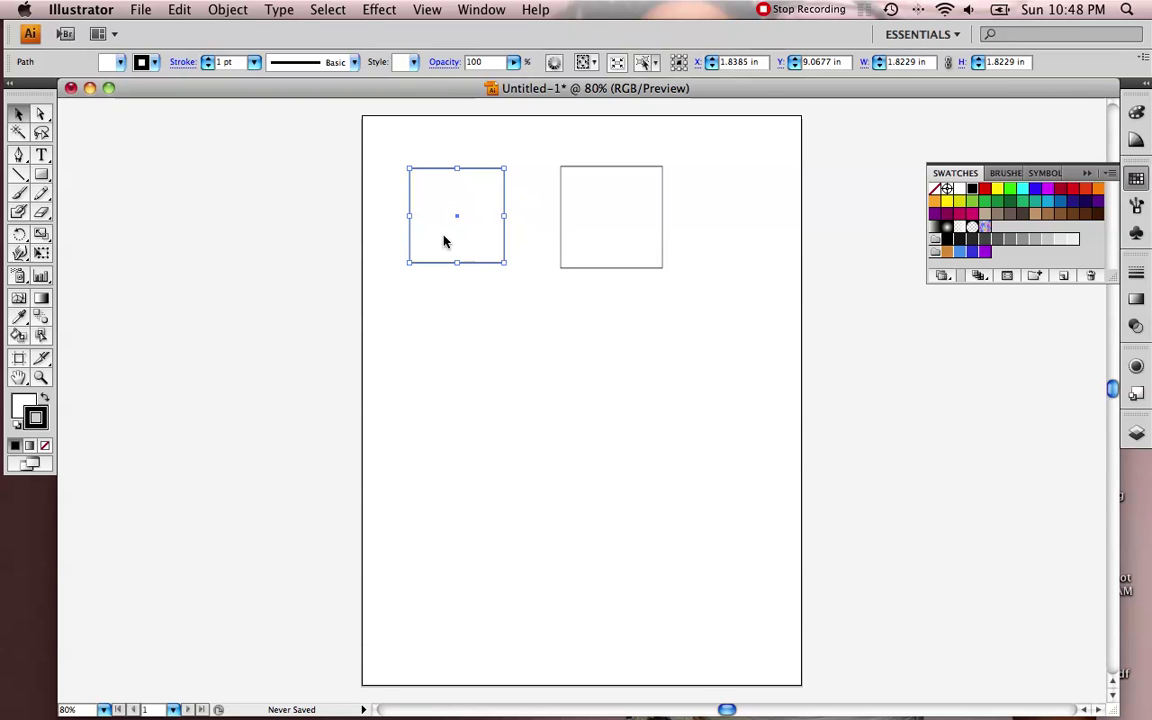
left_click_drag(444, 242, 440, 366)
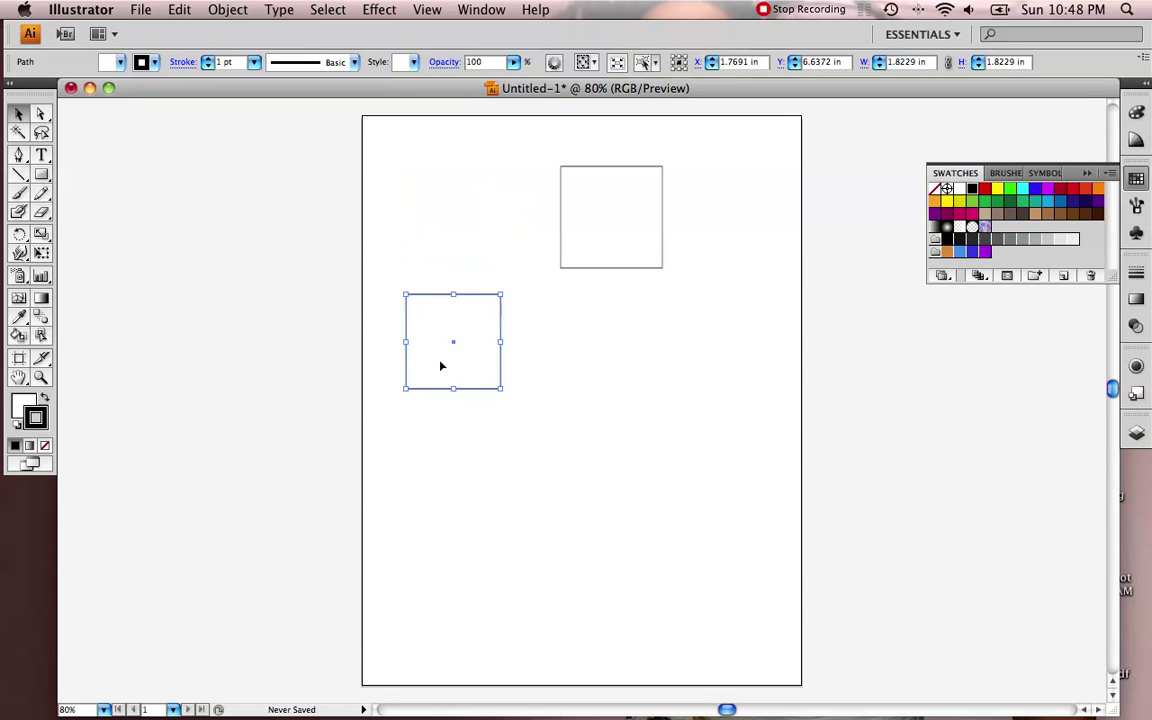
key("super+z")
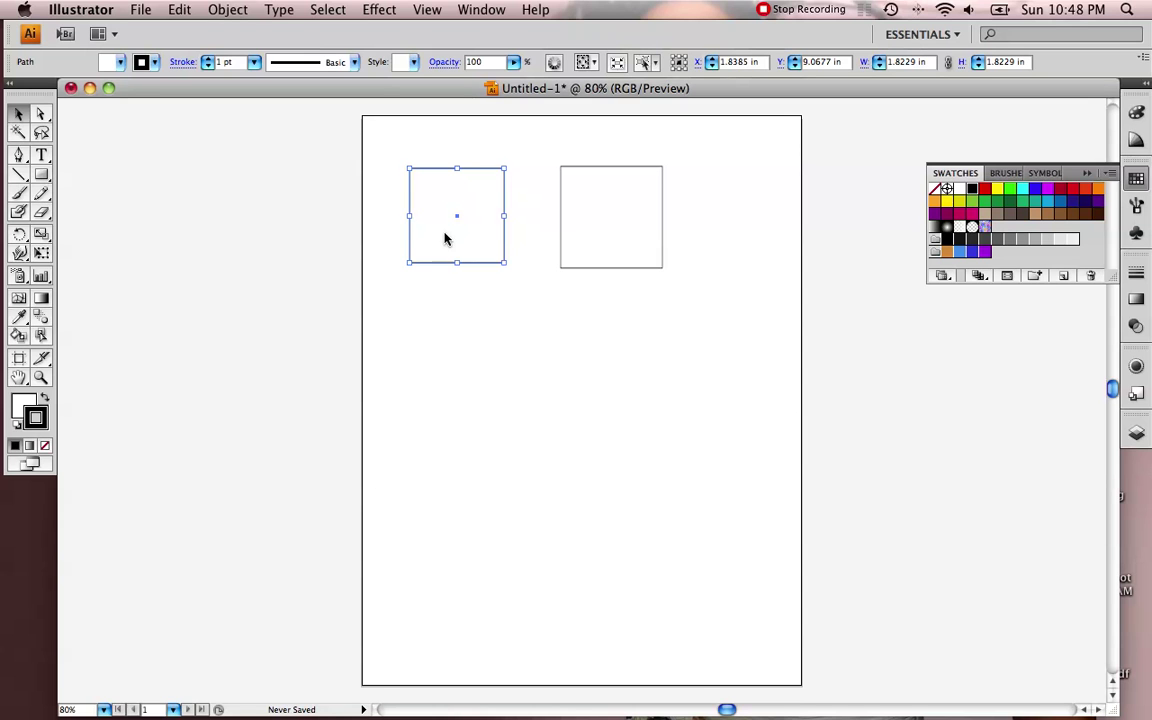
left_click_drag(445, 239, 467, 375)
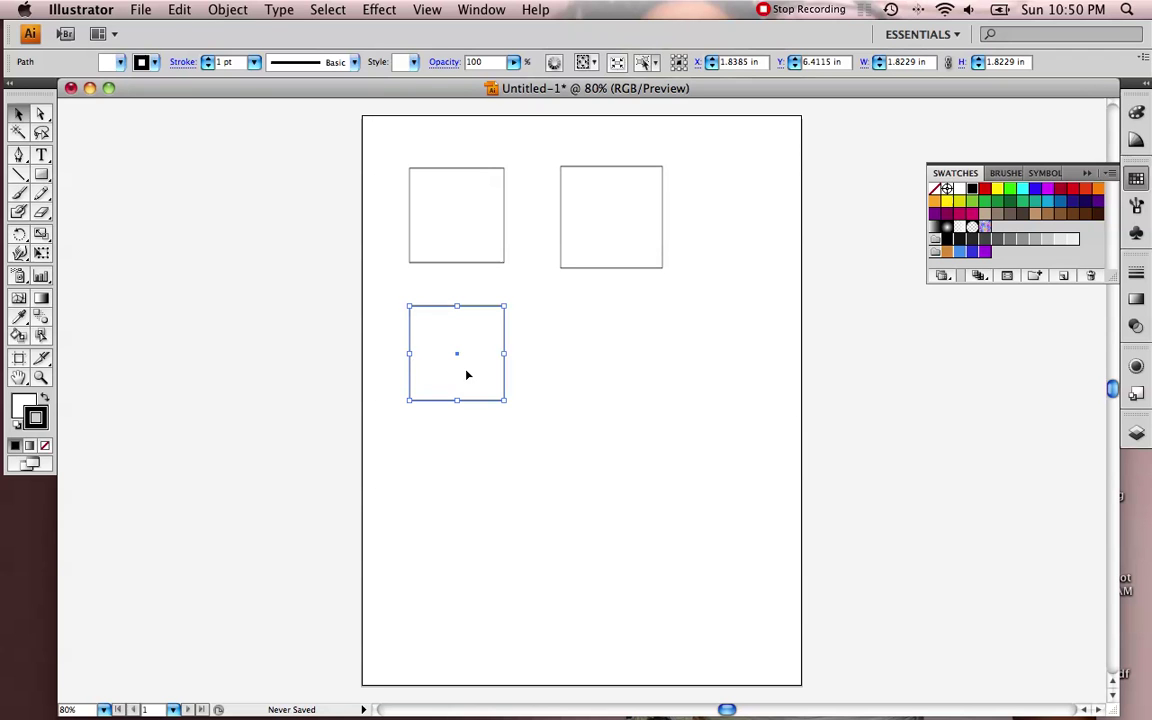
Draw a circle about 0.99 in wide with the Ellipse tool, beside the lower square and below the larger one
key("l")
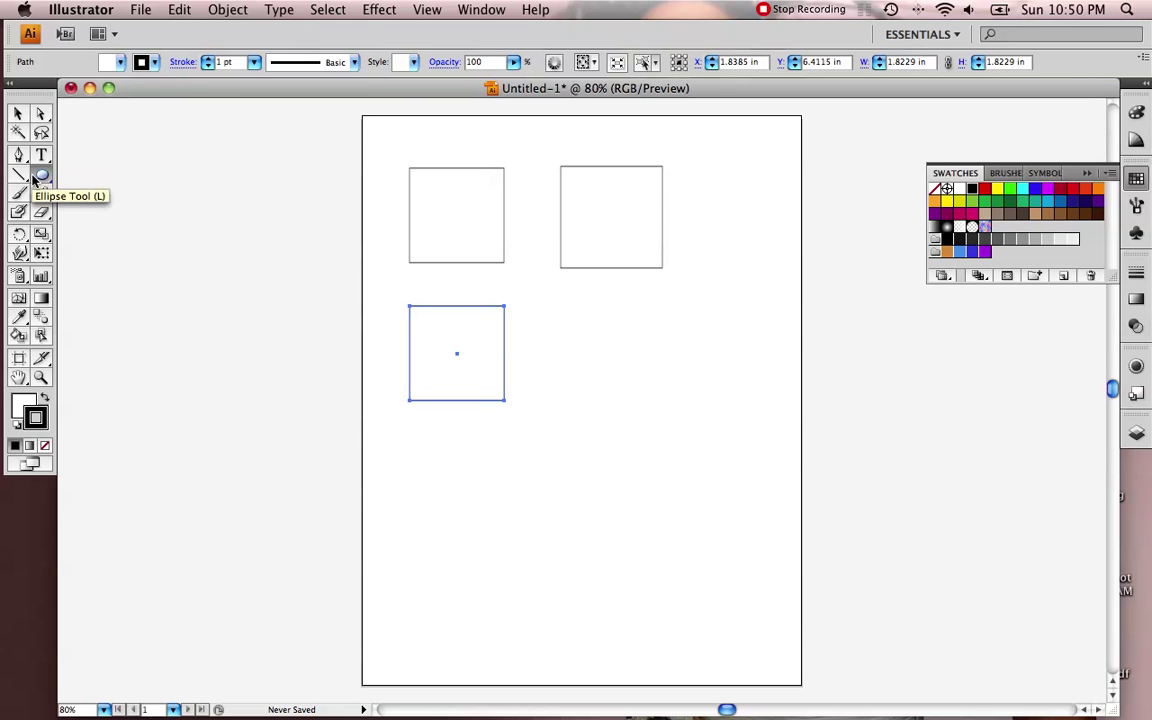
key("m")
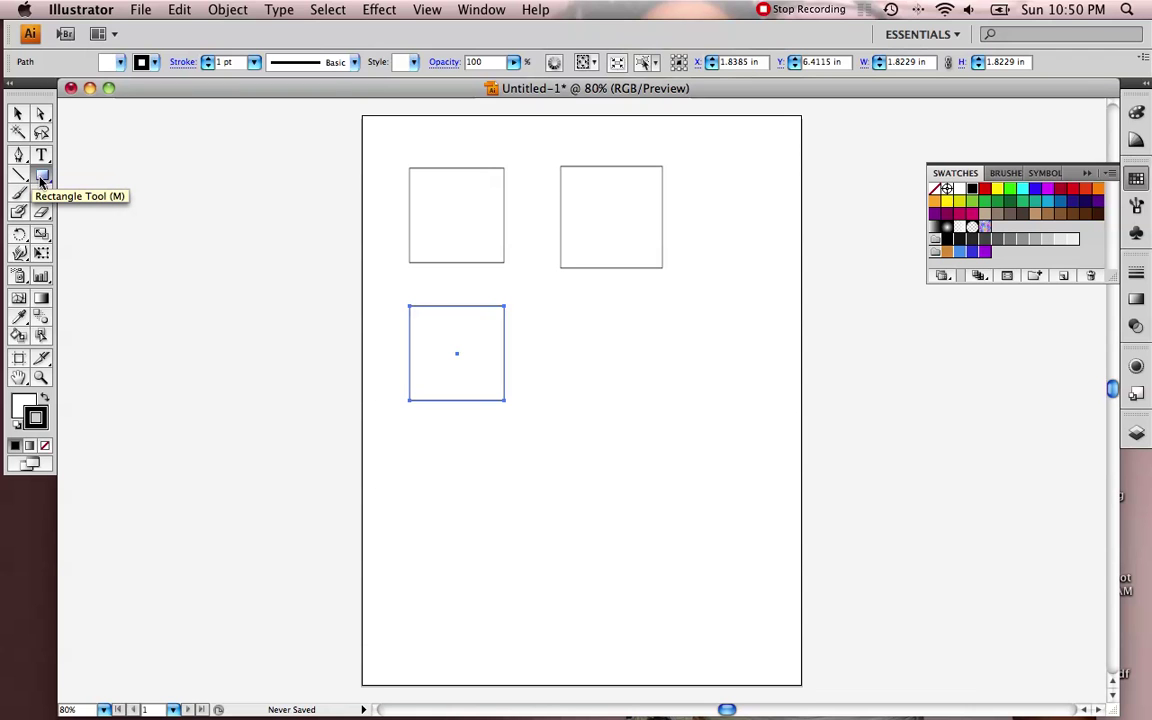
left_click(41, 177)
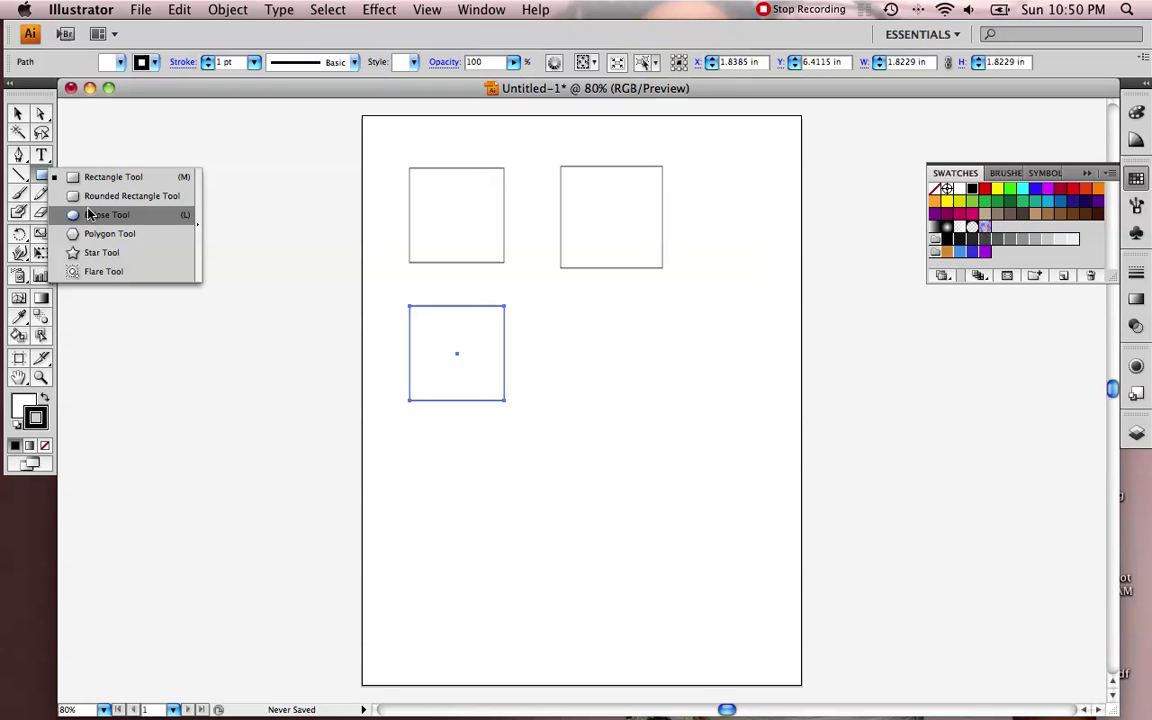
left_click(35, 178)
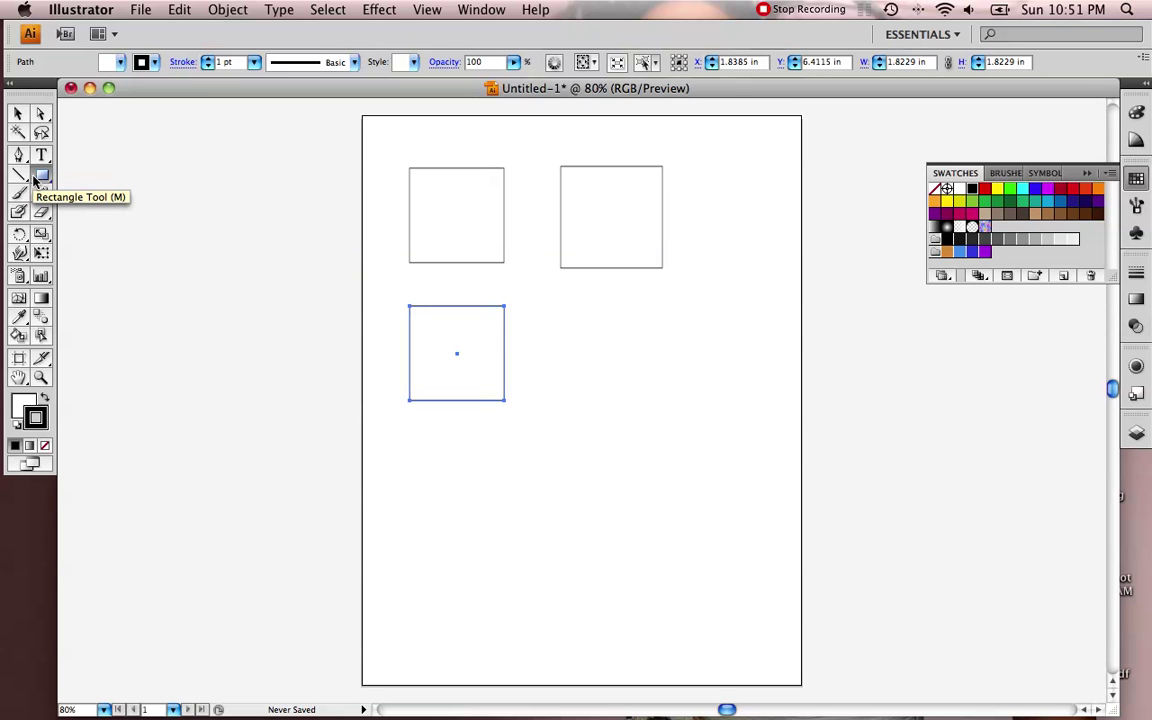
key("l")
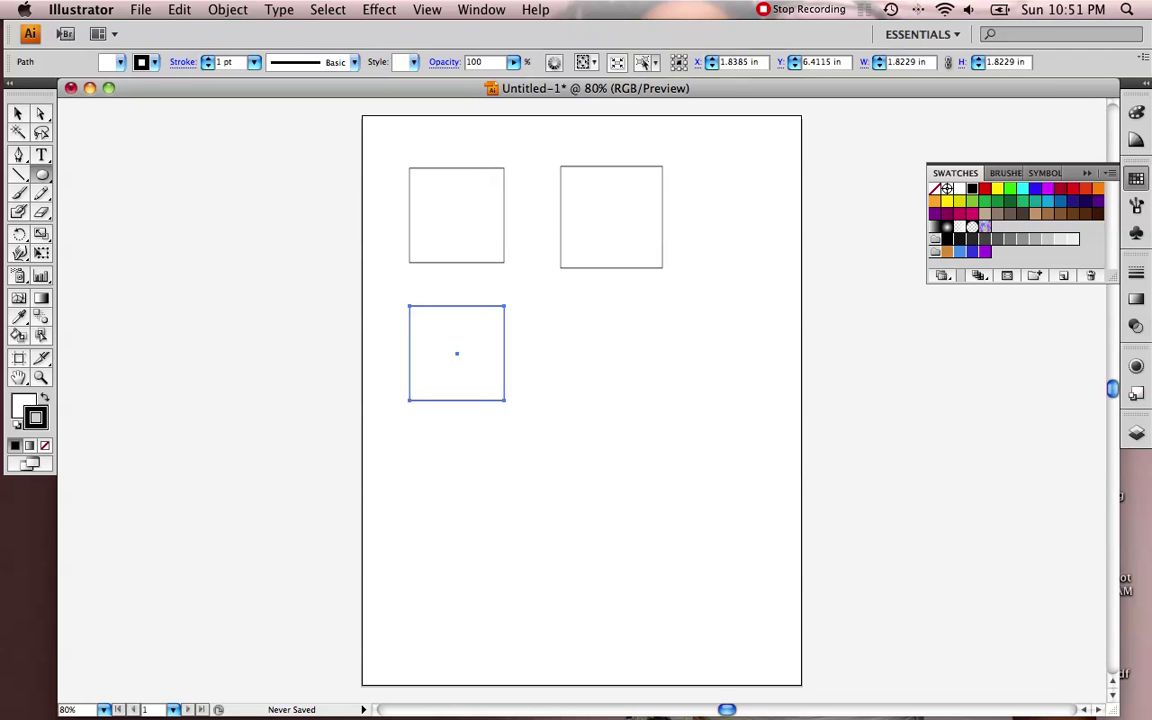
key("super+shift+a")
left_click_drag(593, 333, 603, 338)
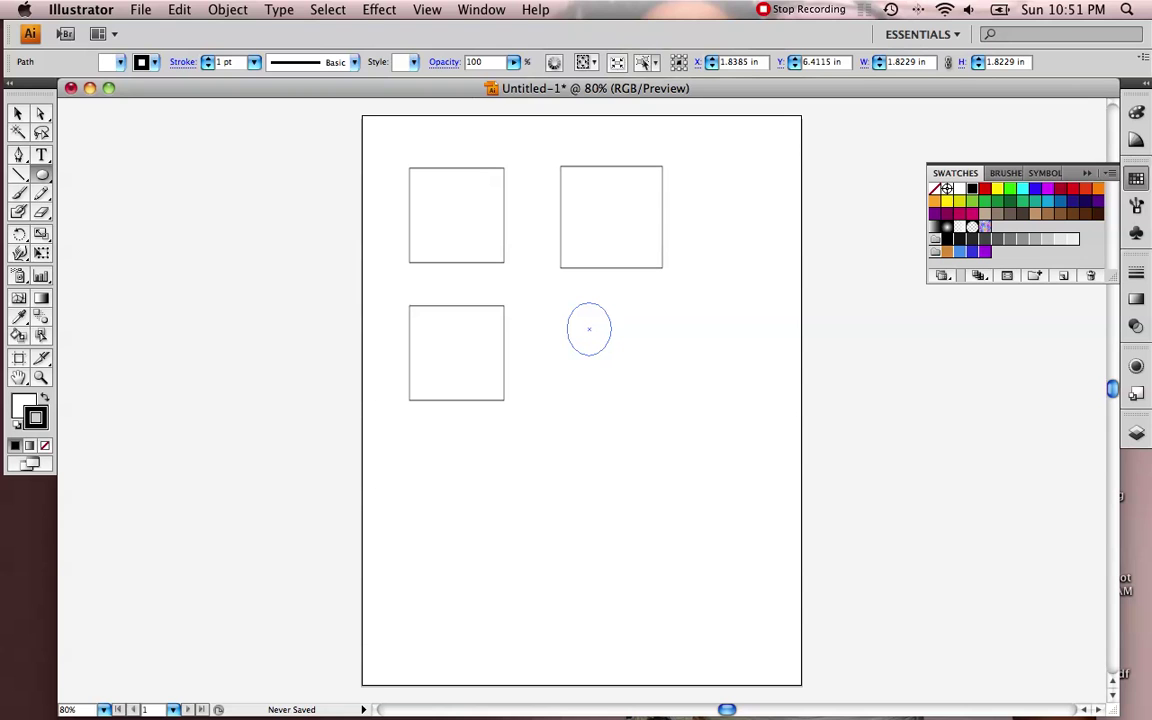
mouse_move(611, 355)
left_mouse_down()
mouse_move(636, 371)
mouse_move(616, 351)
left_mouse_up()
left_click_drag(613, 348, 618, 353)
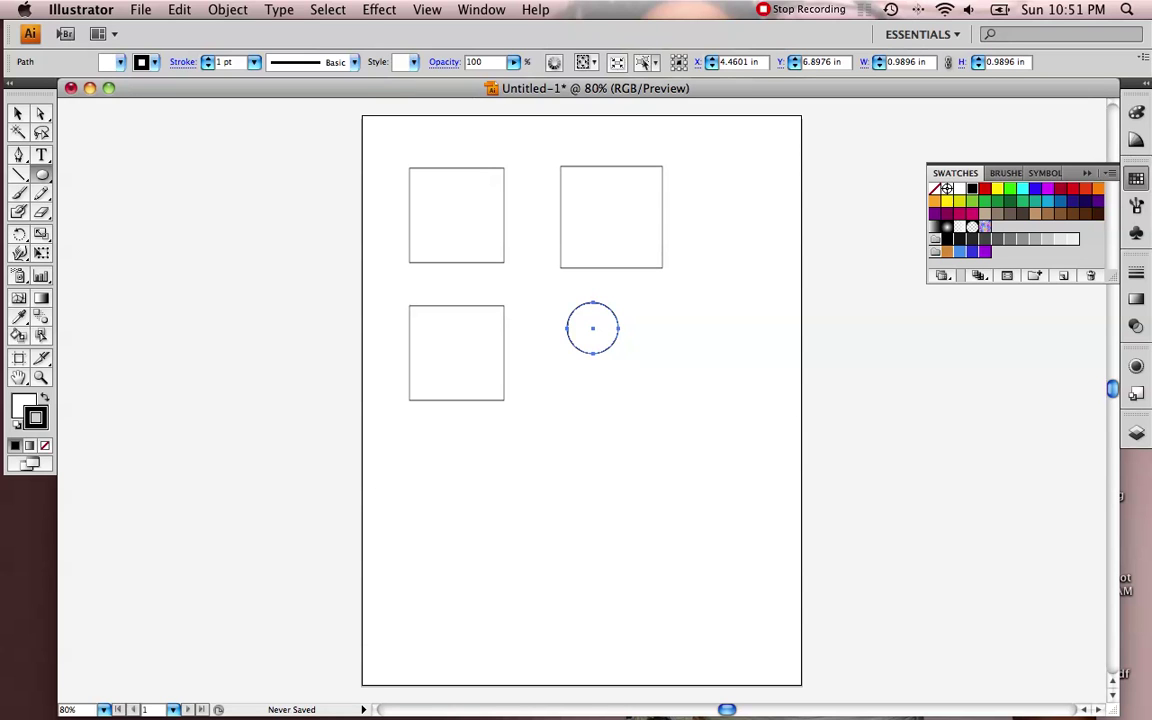
Duplicate the circle about 1.39 in straight down and repeat the transformation three times to form a column of five circles
key("v")
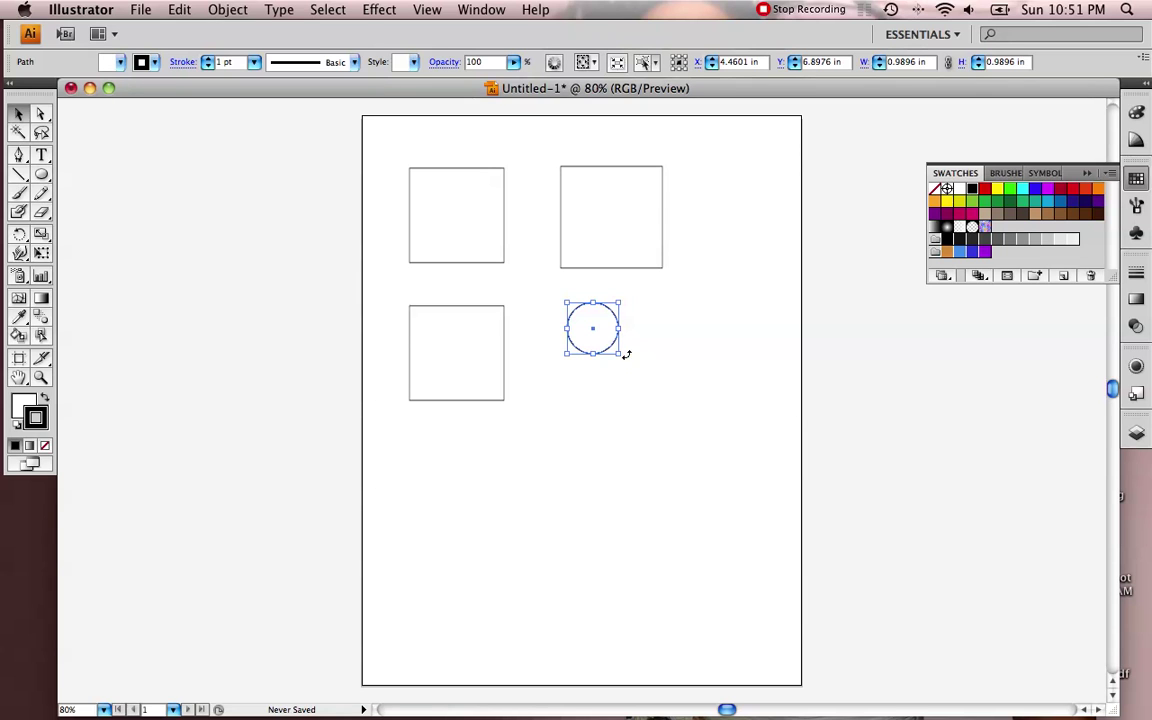
left_click_drag(605, 325, 597, 397)
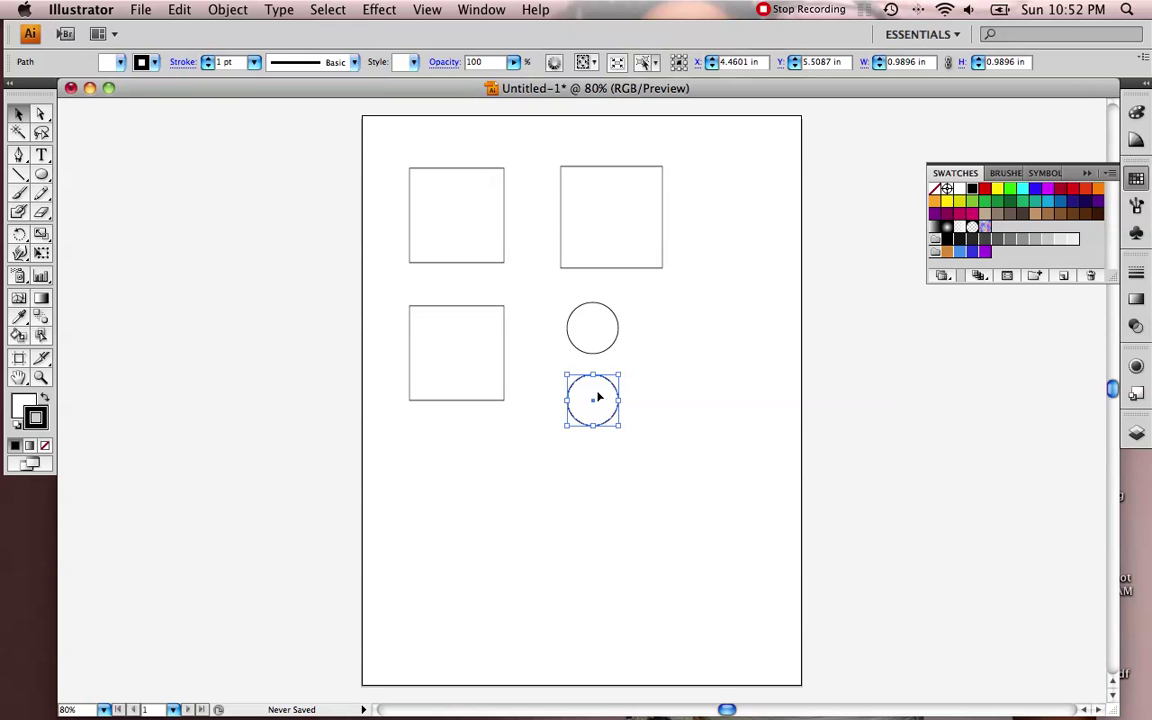
key("a")
key("super+d")
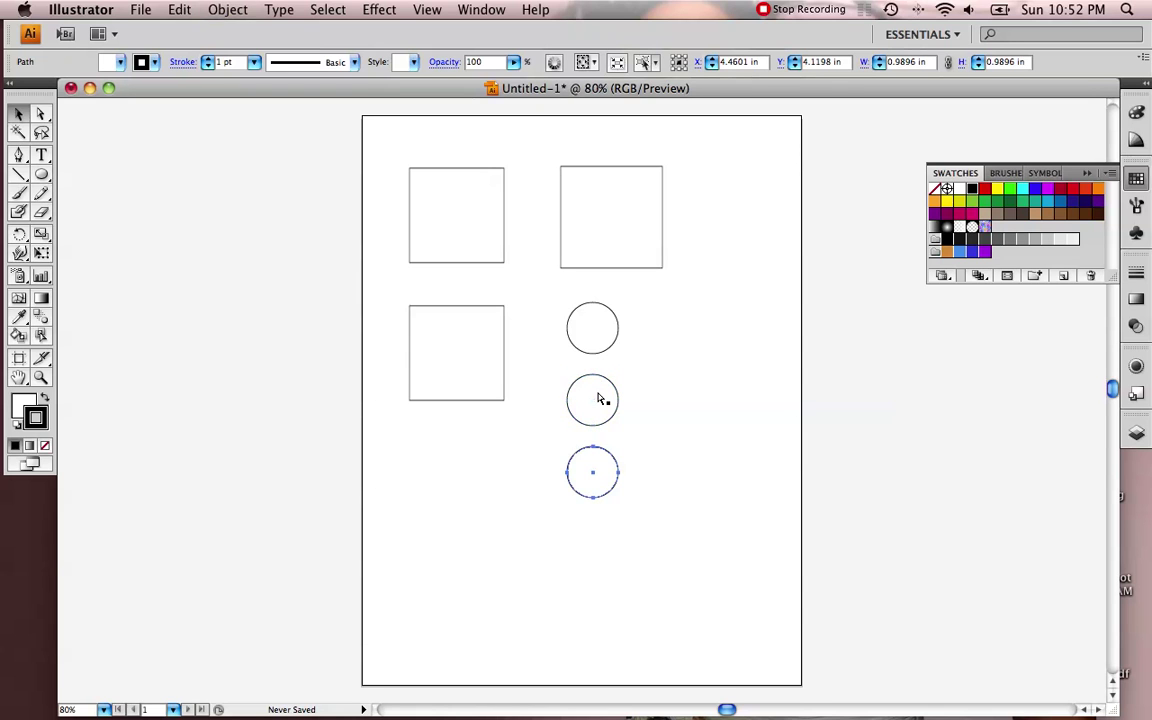
key("super+d")
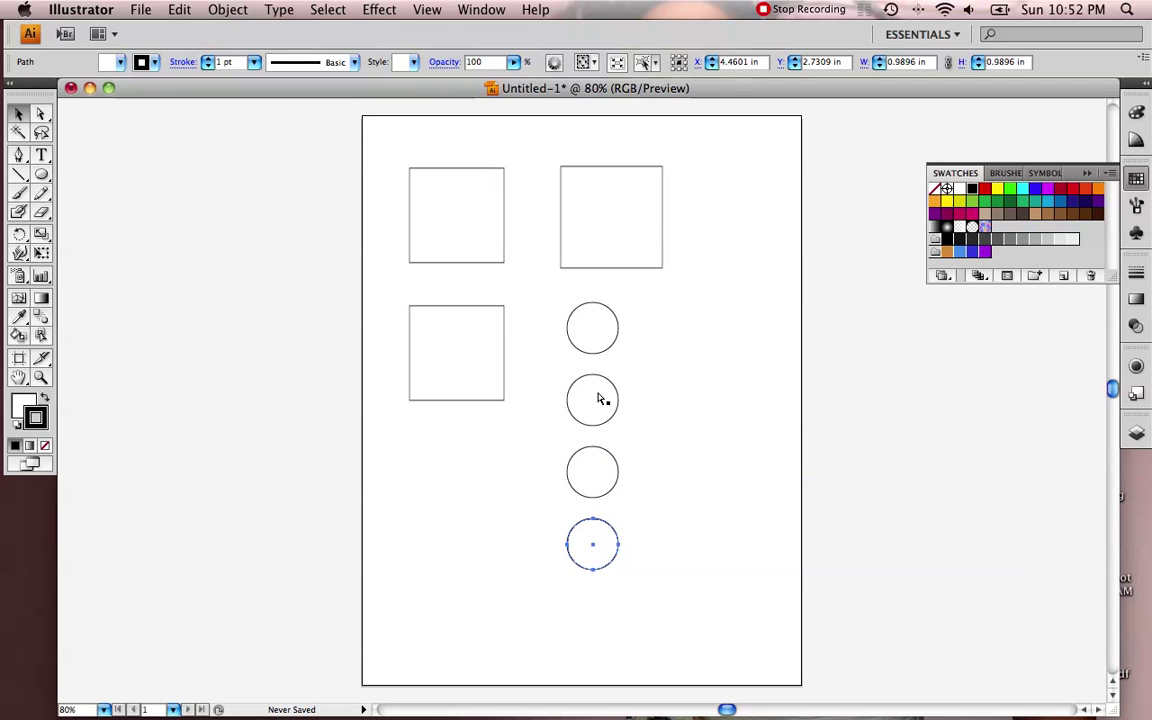
key("super+d")
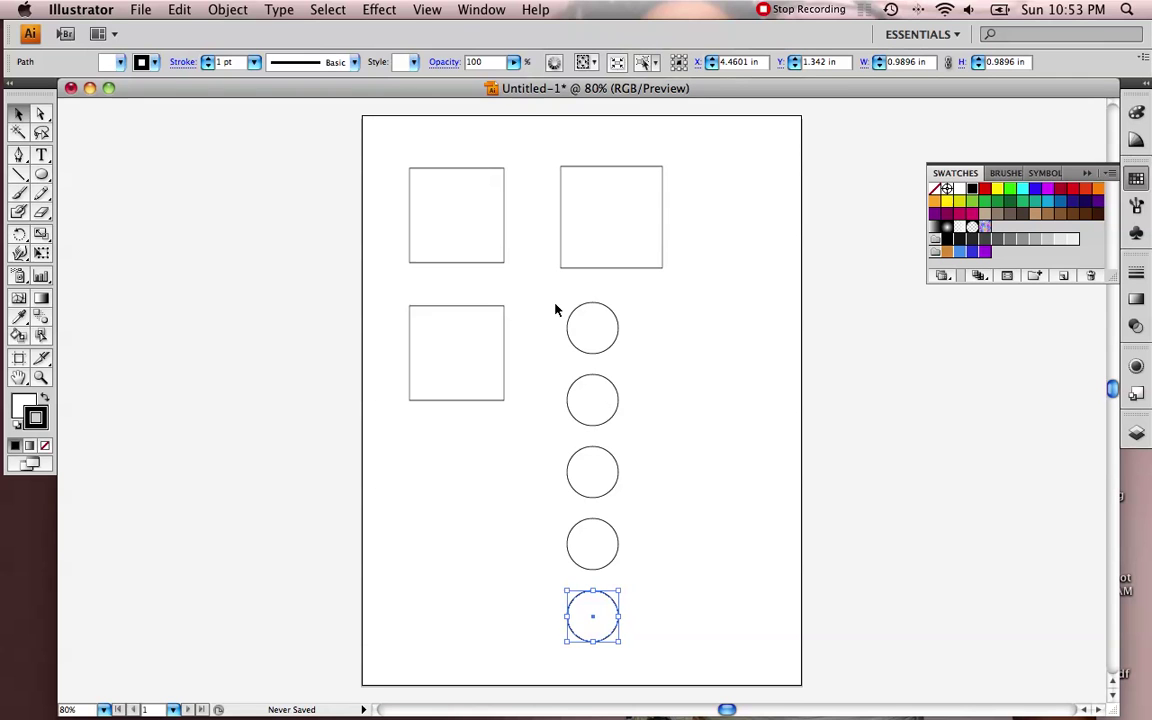
Select the whole column of five circles and delete it
left_click_drag(578, 313, 679, 657)
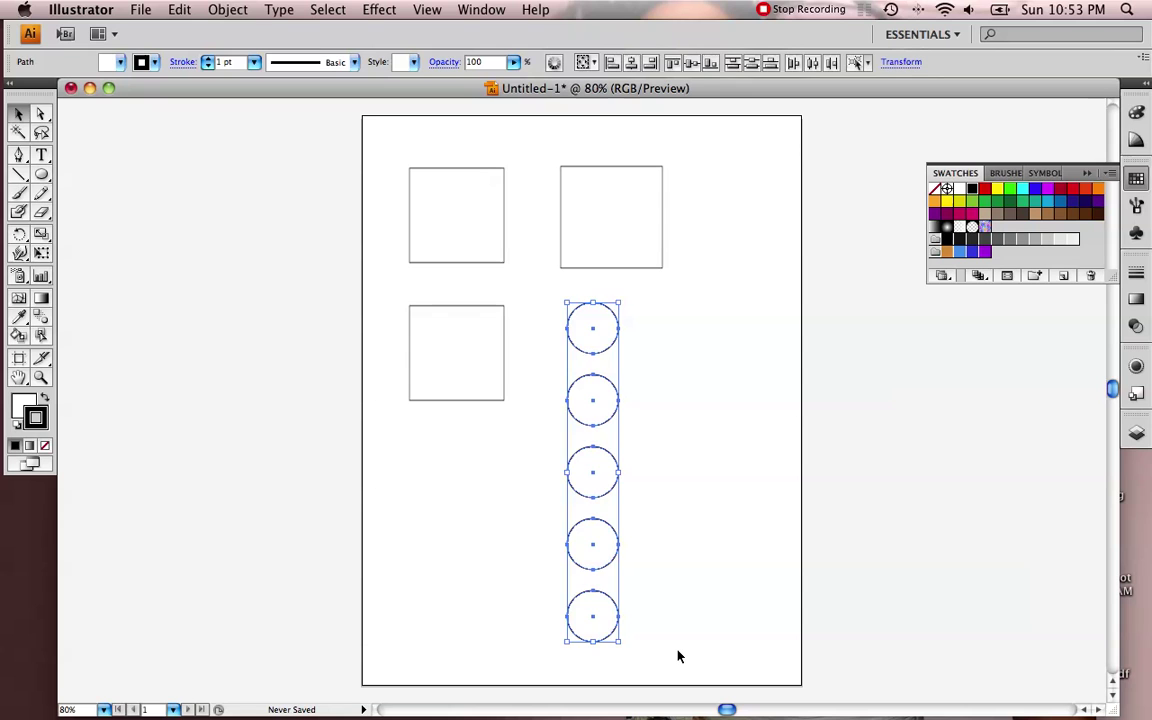
key("Delete")
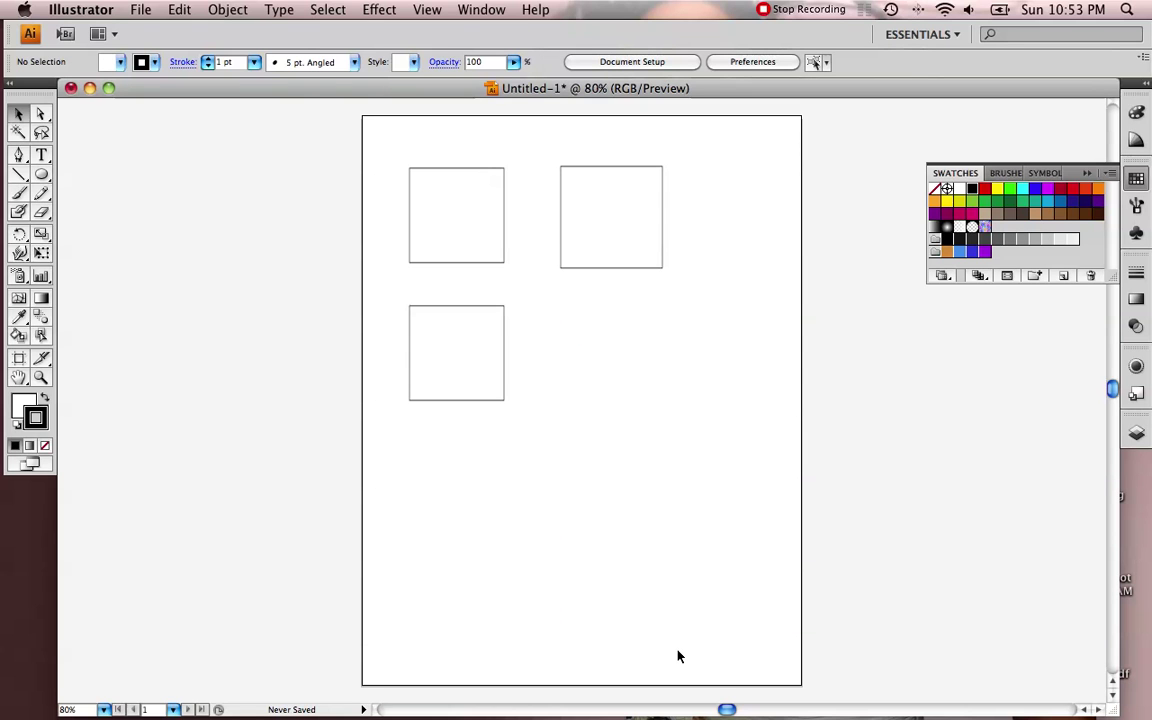
Try stretching only the upper-right anchor point of the lower square outward with the Direct Selection tool, undo it, and deselect
key("a")
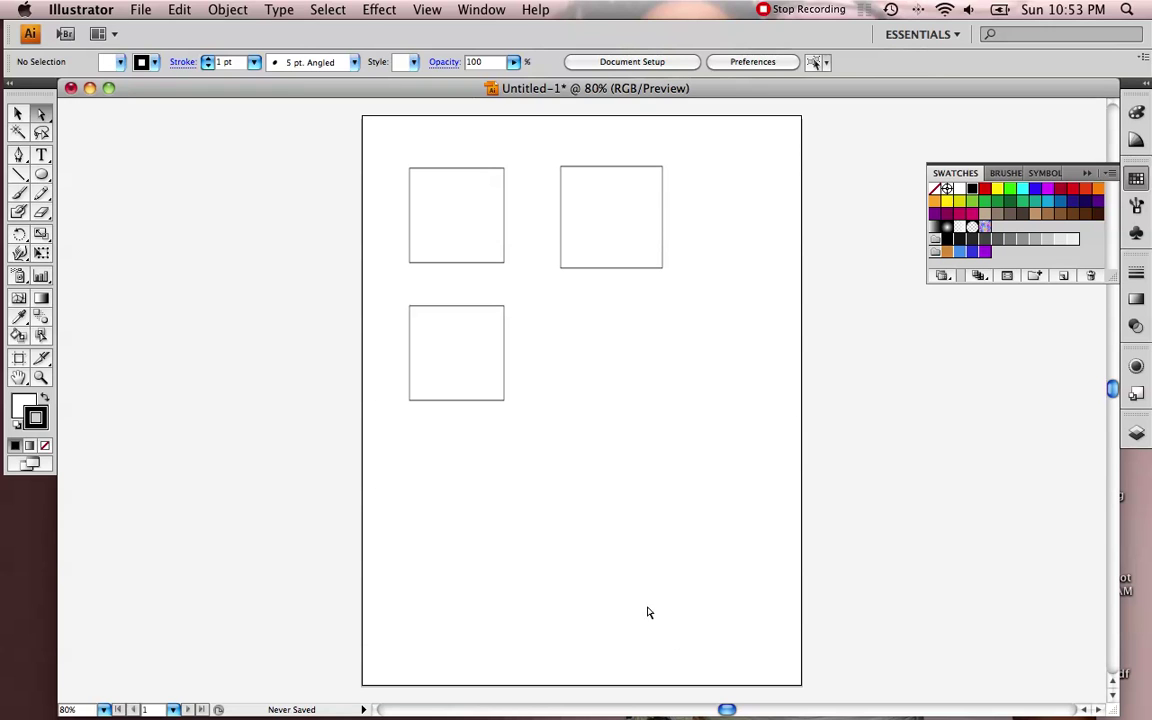
left_click(42, 116)
left_click(506, 310)
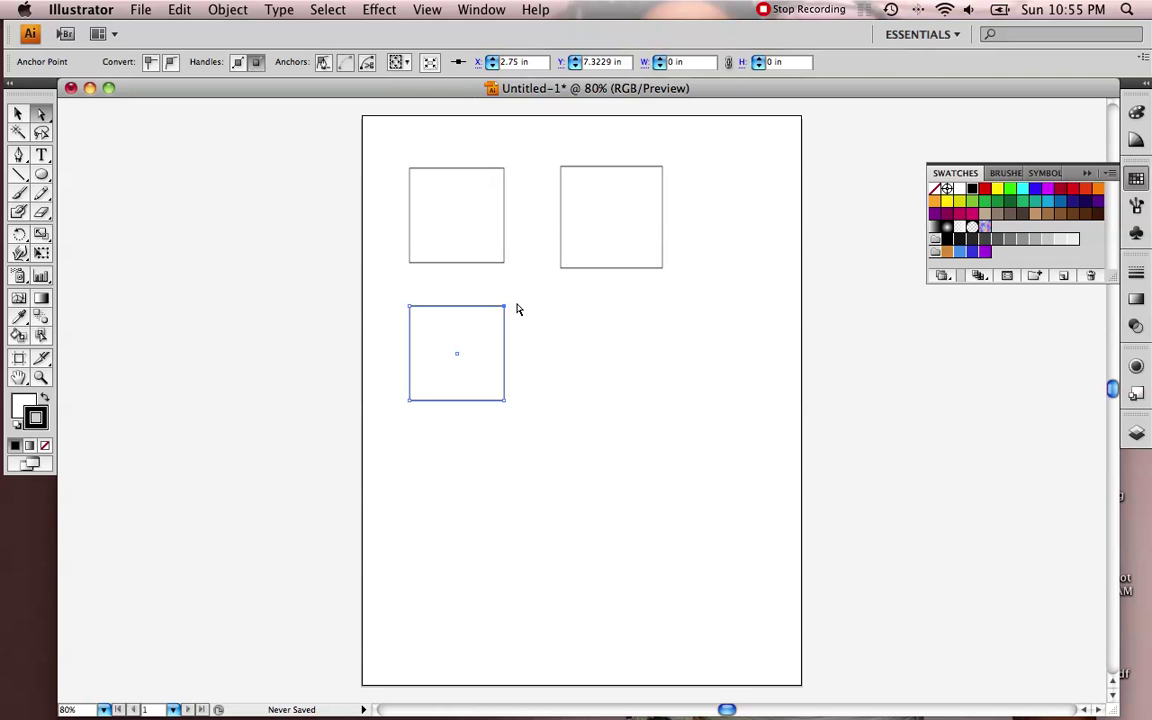
left_click_drag(506, 309, 616, 317)
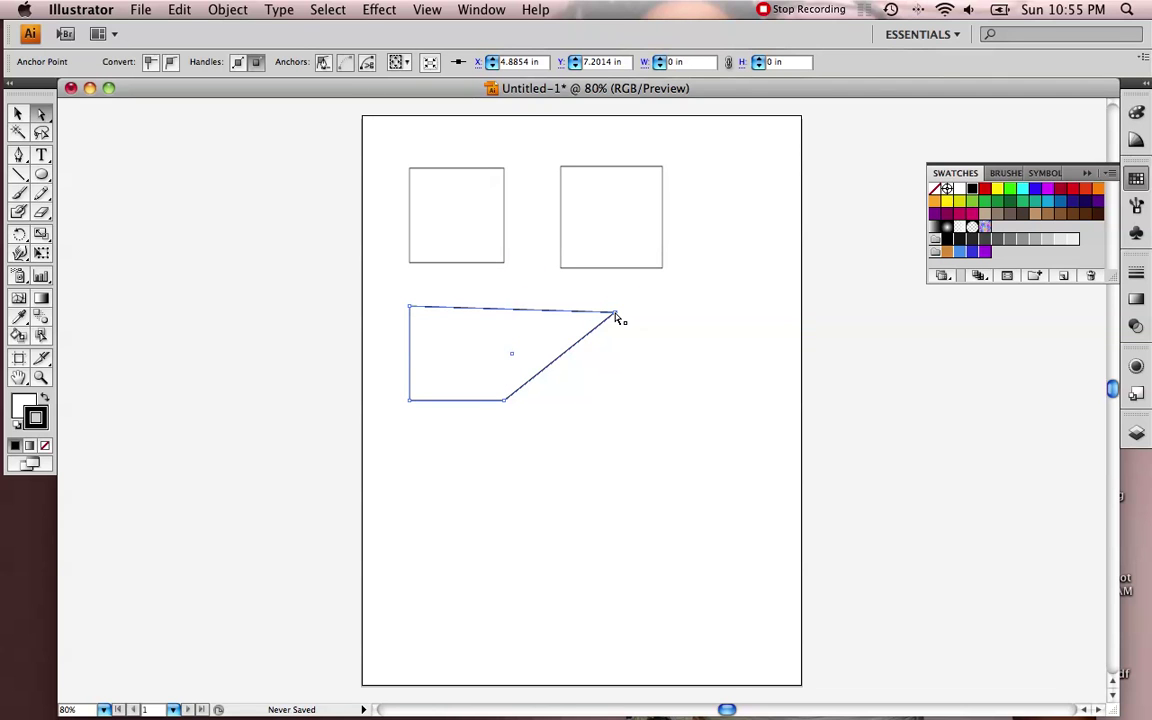
key("super+z")
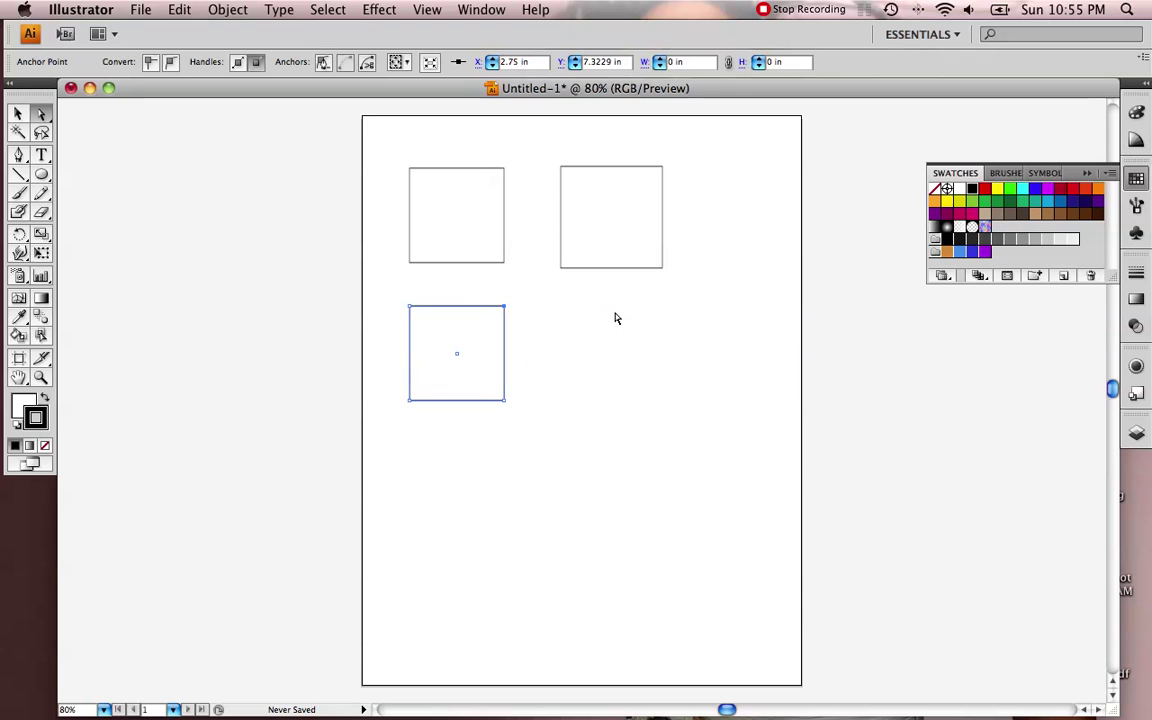
left_click(567, 319)
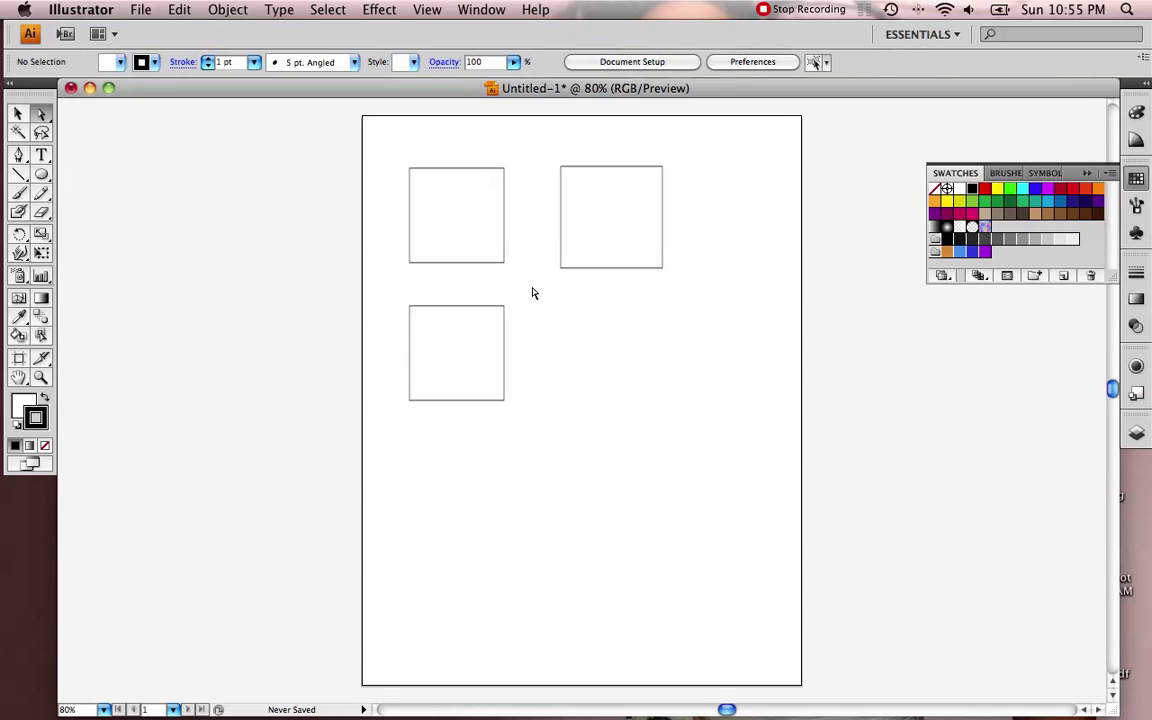
Try moving both right-hand anchor points of the lower square together with the Direct Selection tool, undo it, and deselect
left_click_drag(481, 289, 528, 434)
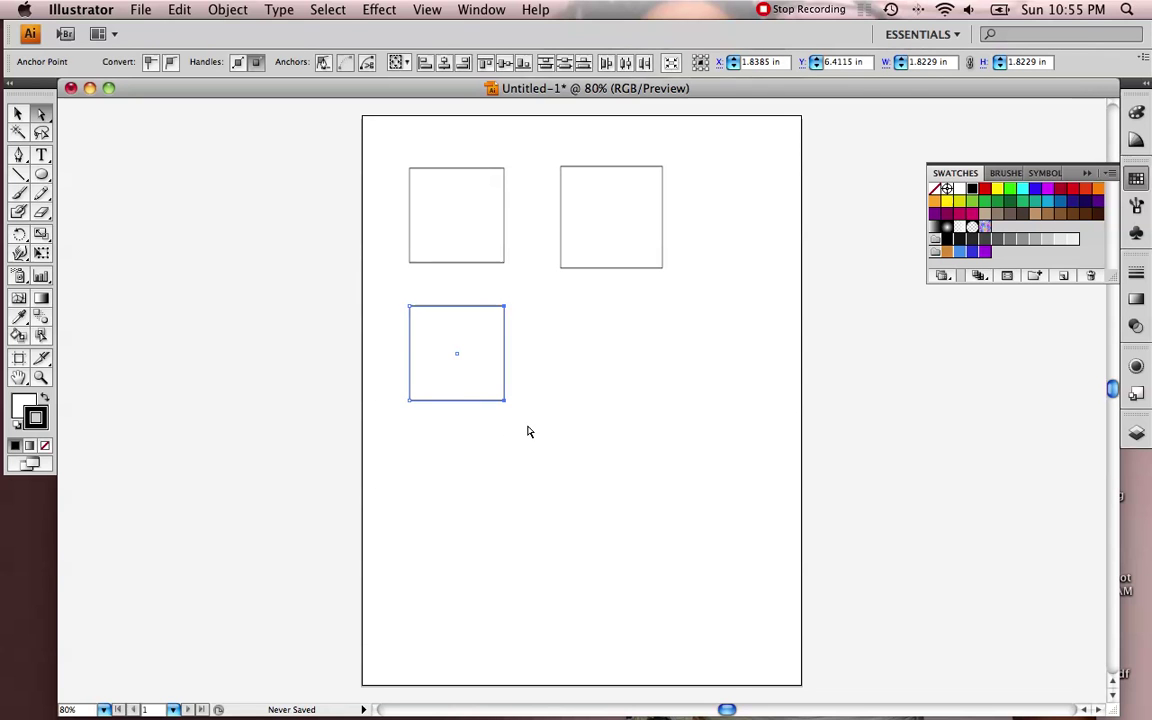
left_click_drag(506, 310, 561, 336)
key("super+z")
left_click(577, 321)
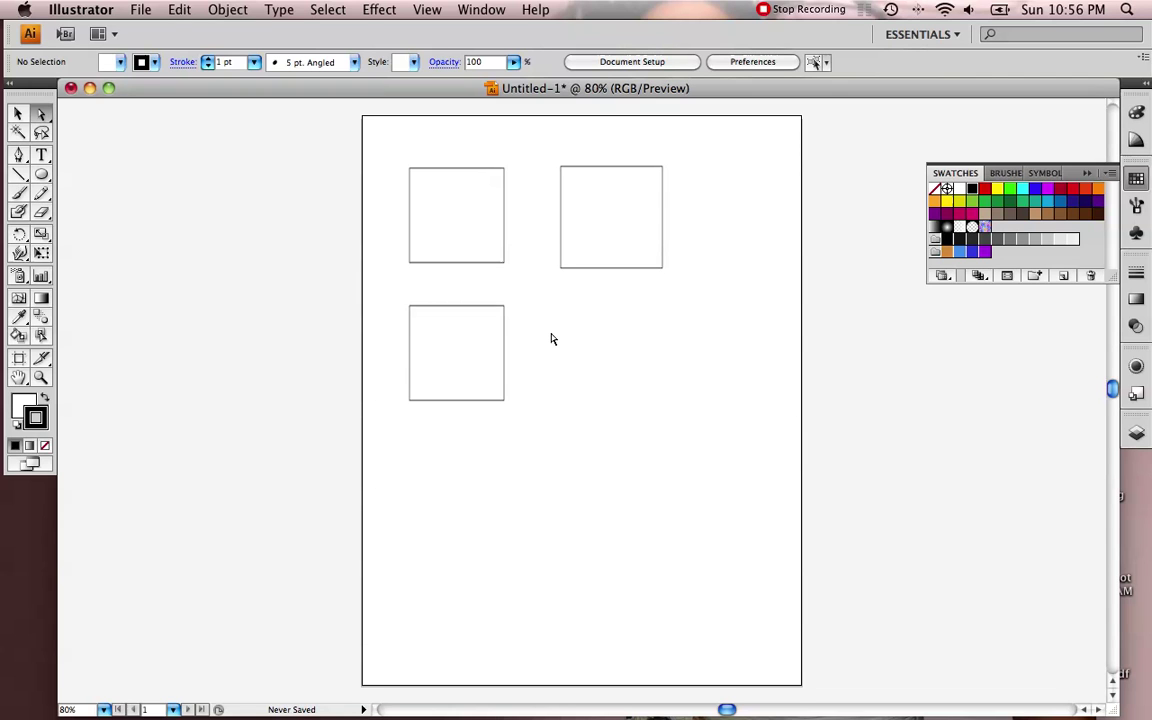
Move the entire lower square with the Direct Selection tool to about X 4.41 in, Y 6.52 in, and switch to the Selection tool
left_click(452, 340)
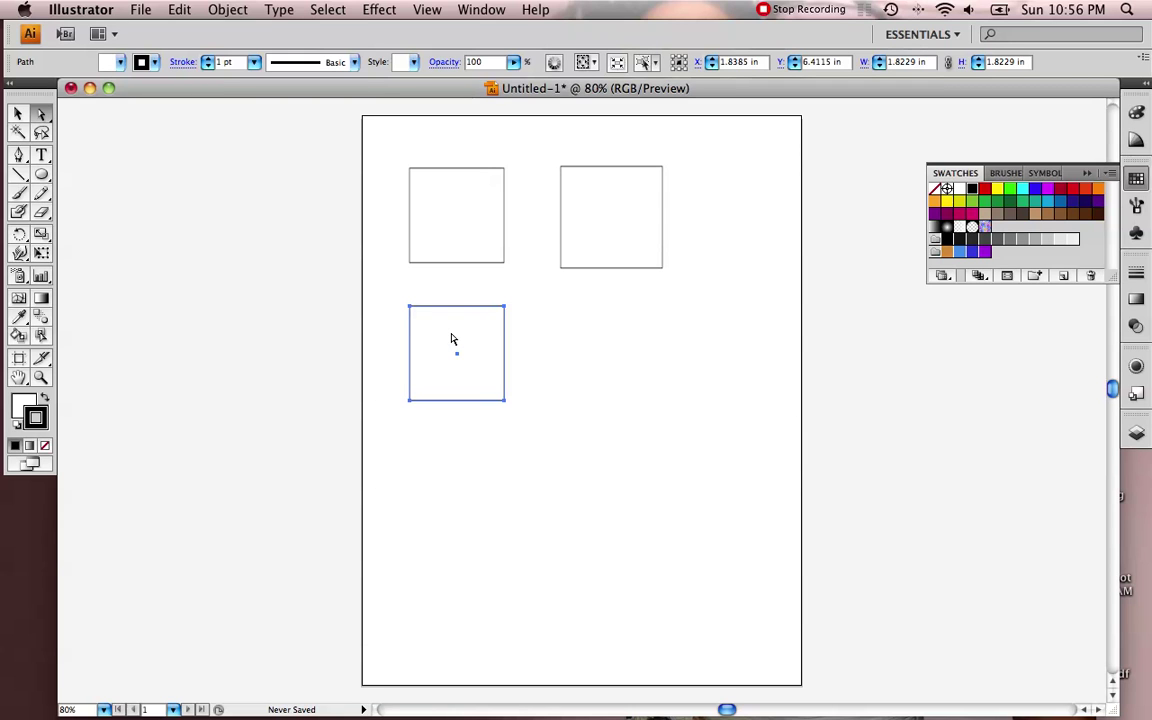
left_click_drag(450, 335, 584, 332)
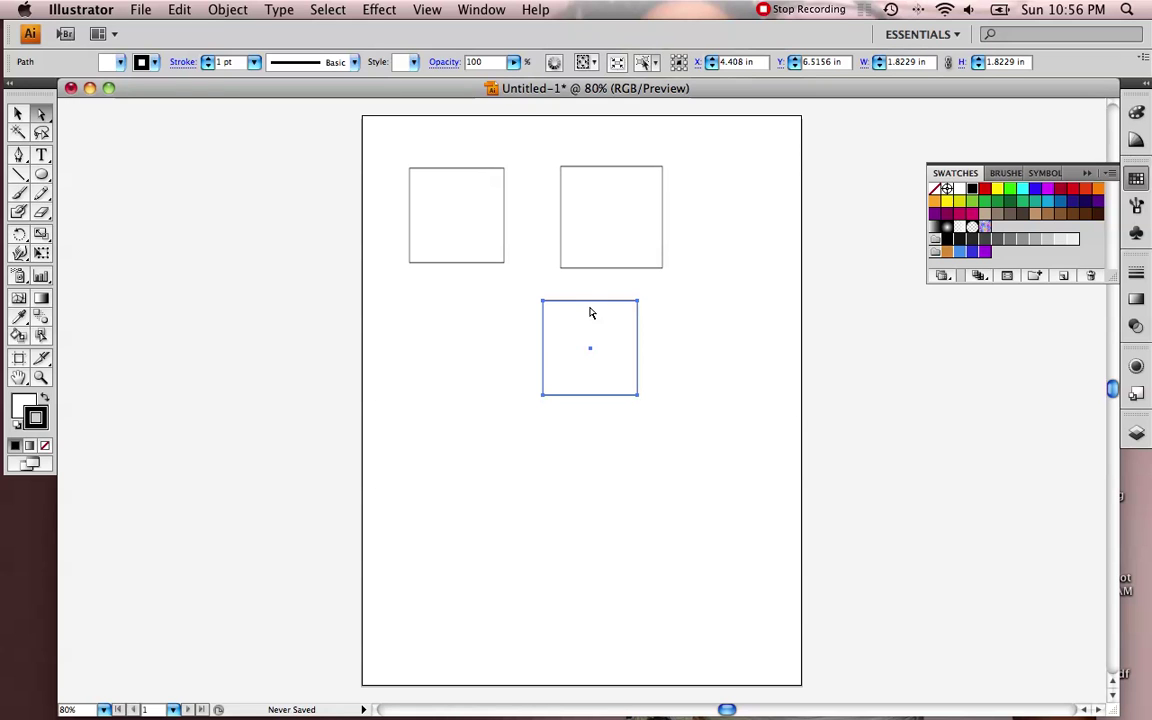
key("v")
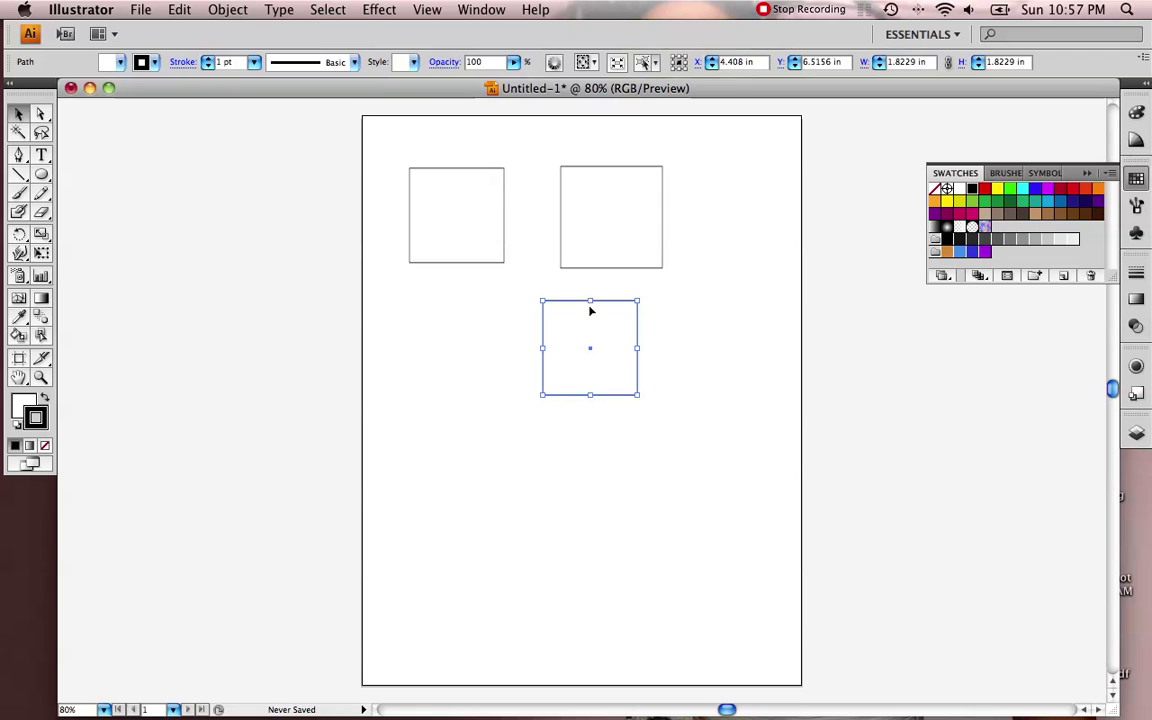
Select all three squares with the bounding box shown, and delete them from the artboard
key("super+shift+b")
key("super+a")
key("super+shift+b")
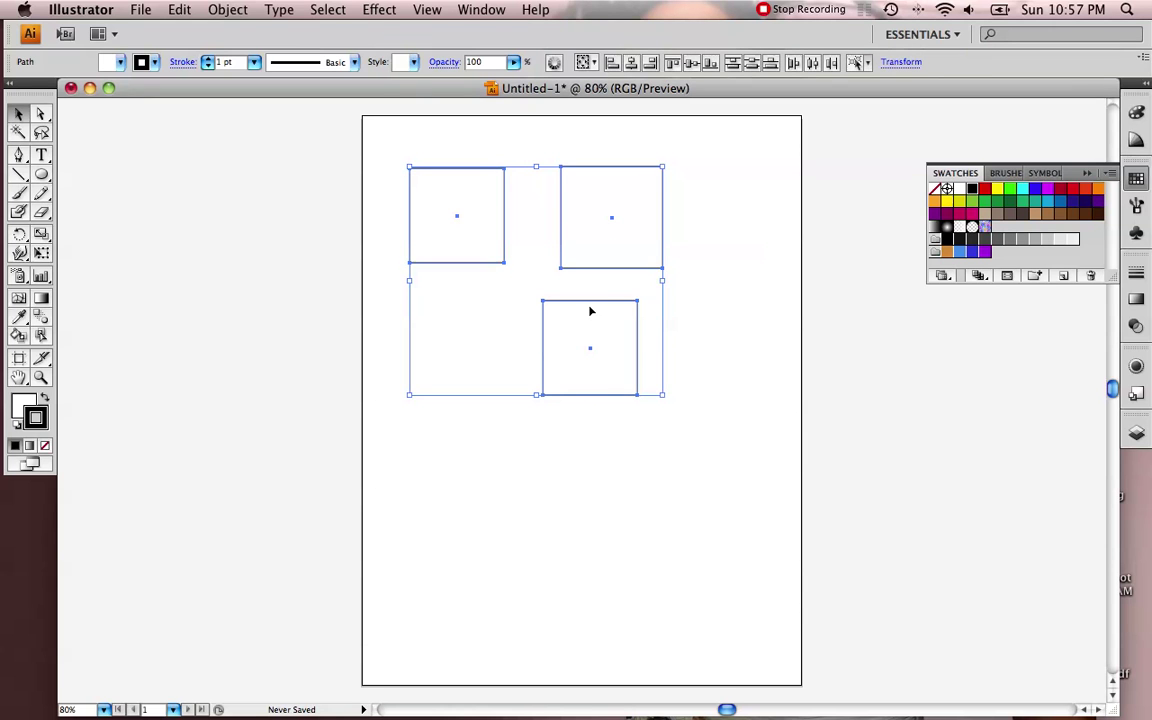
key("Delete")
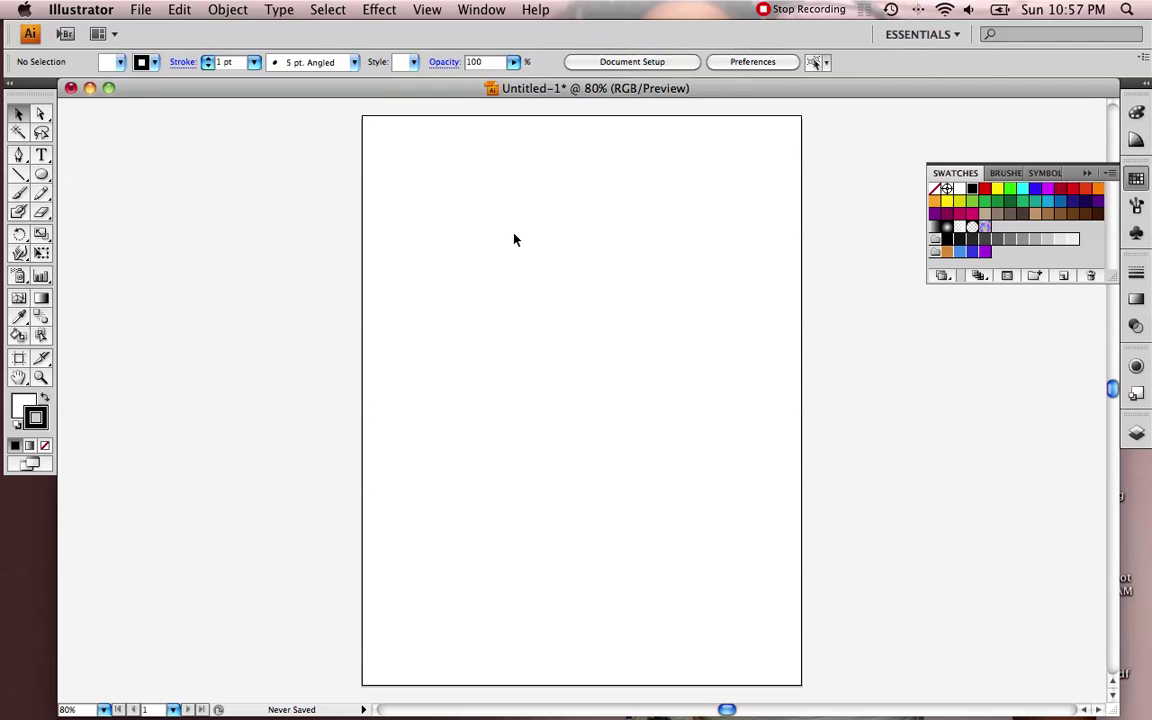
Create a new document from the template Practice Drawing.ait in the ADOBE ILLUSTRATOR folder on the MAC drive
left_click(140, 10)
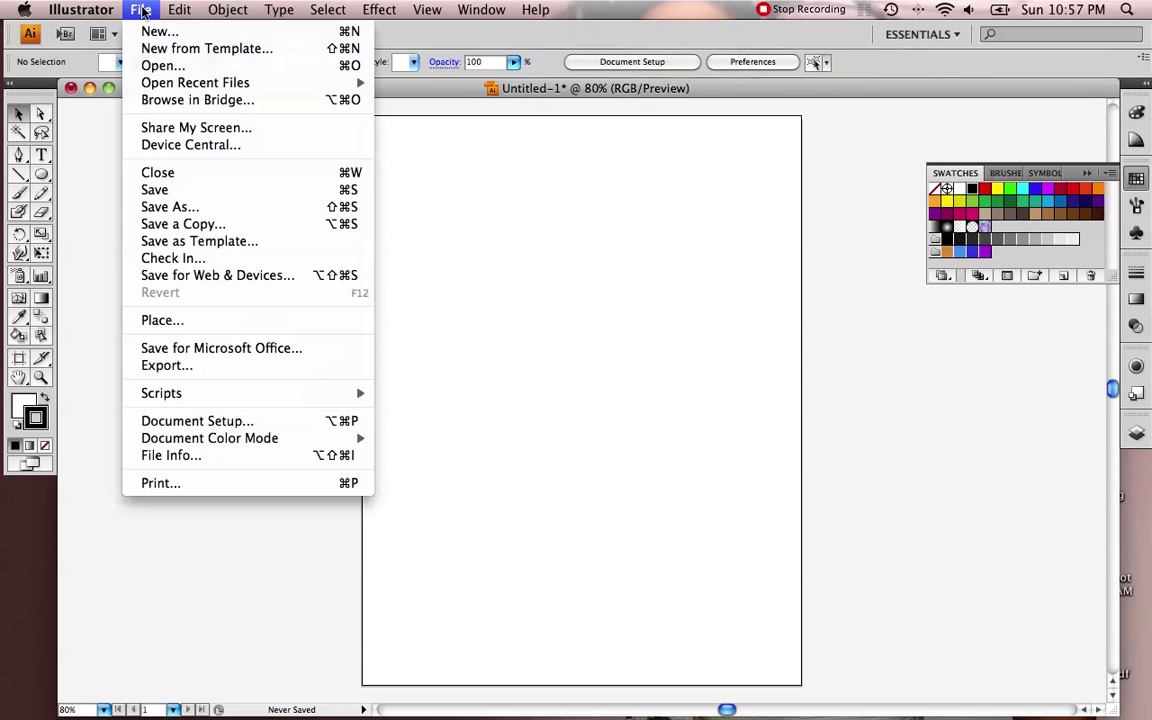
left_click(170, 50)
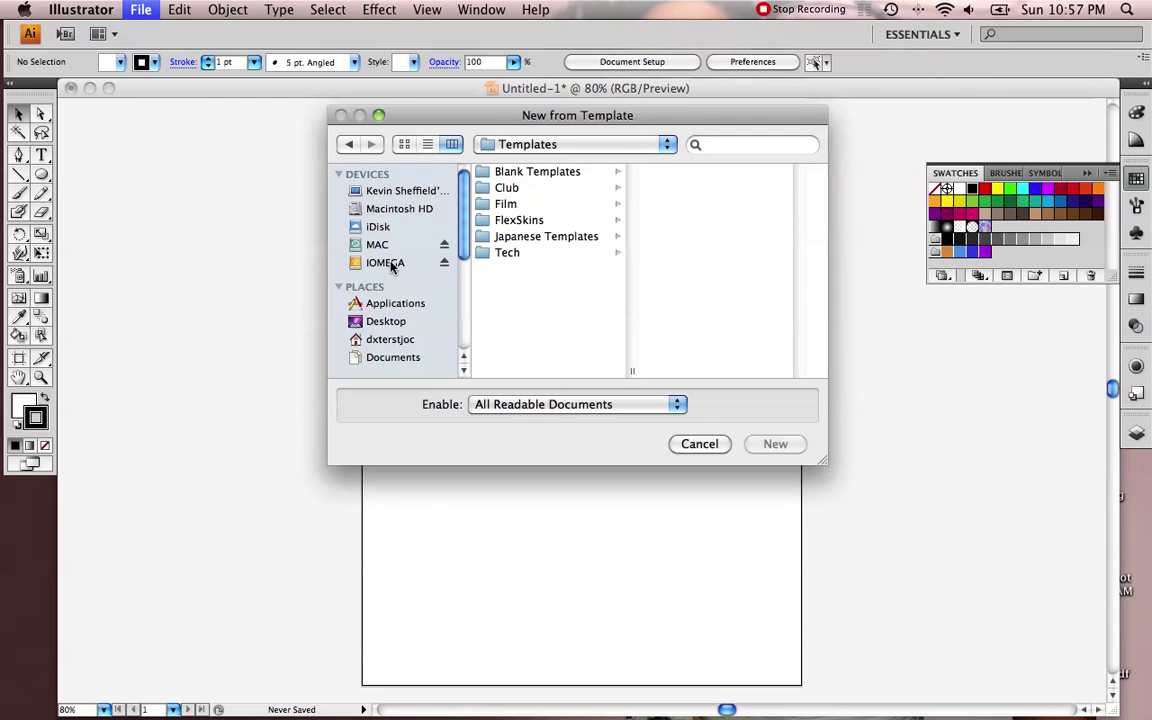
left_click(388, 264)
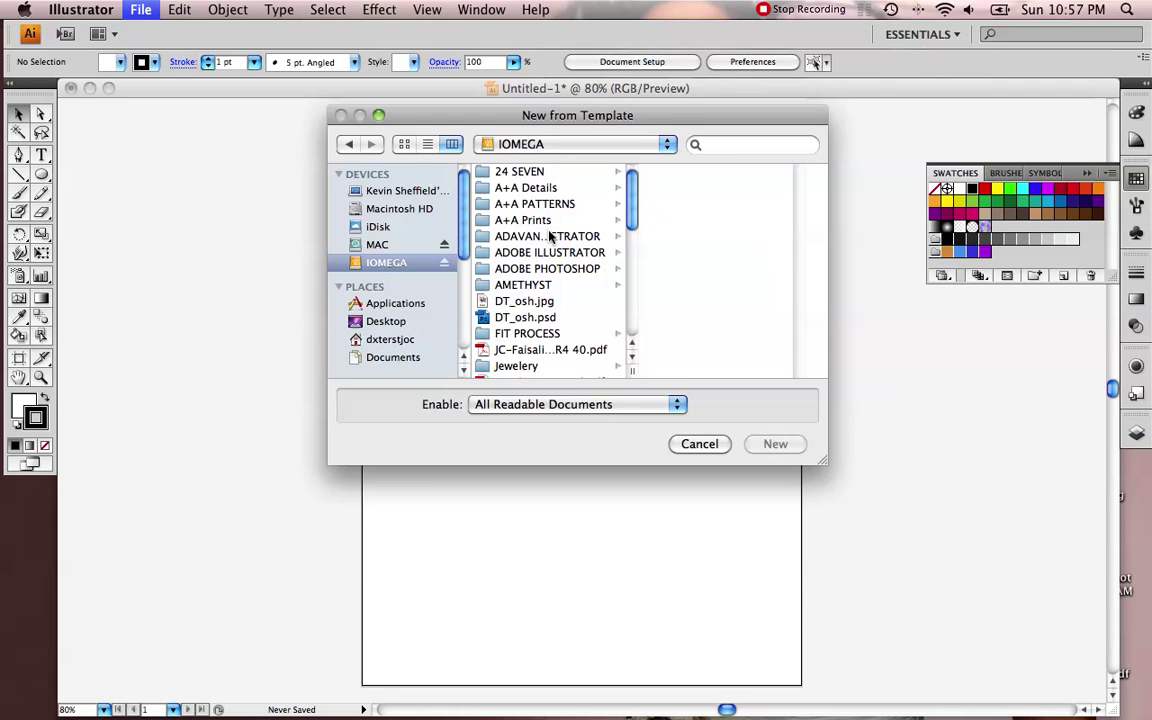
left_click(545, 236)
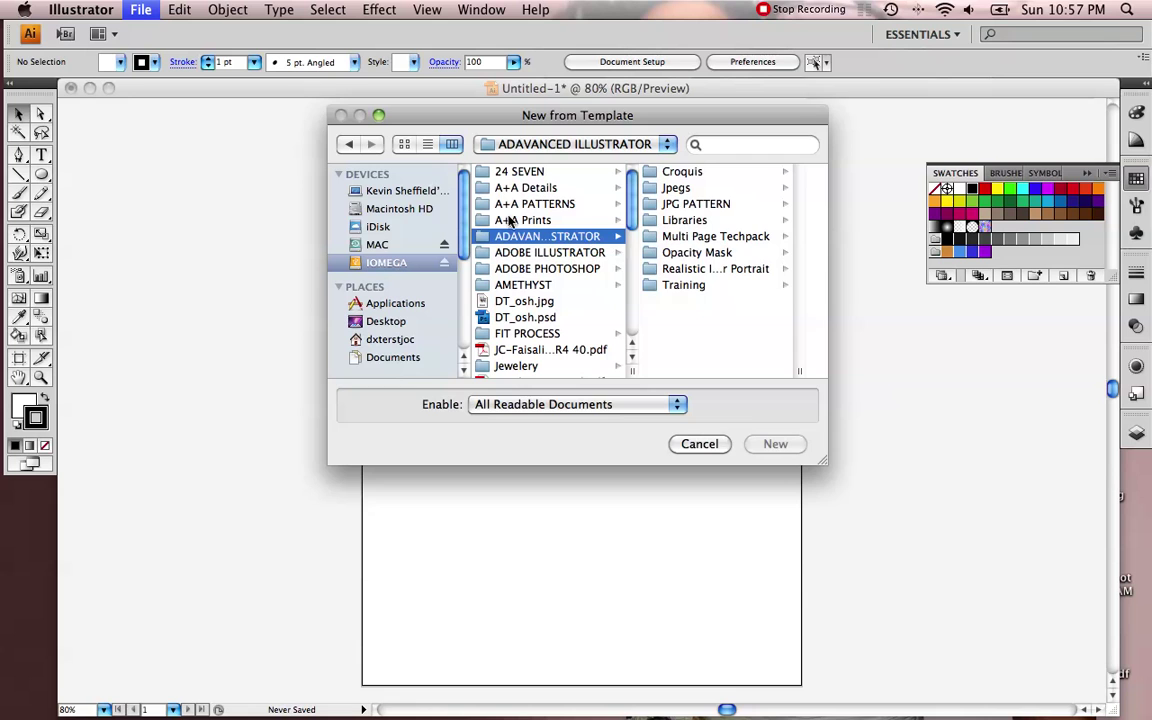
left_click(557, 253)
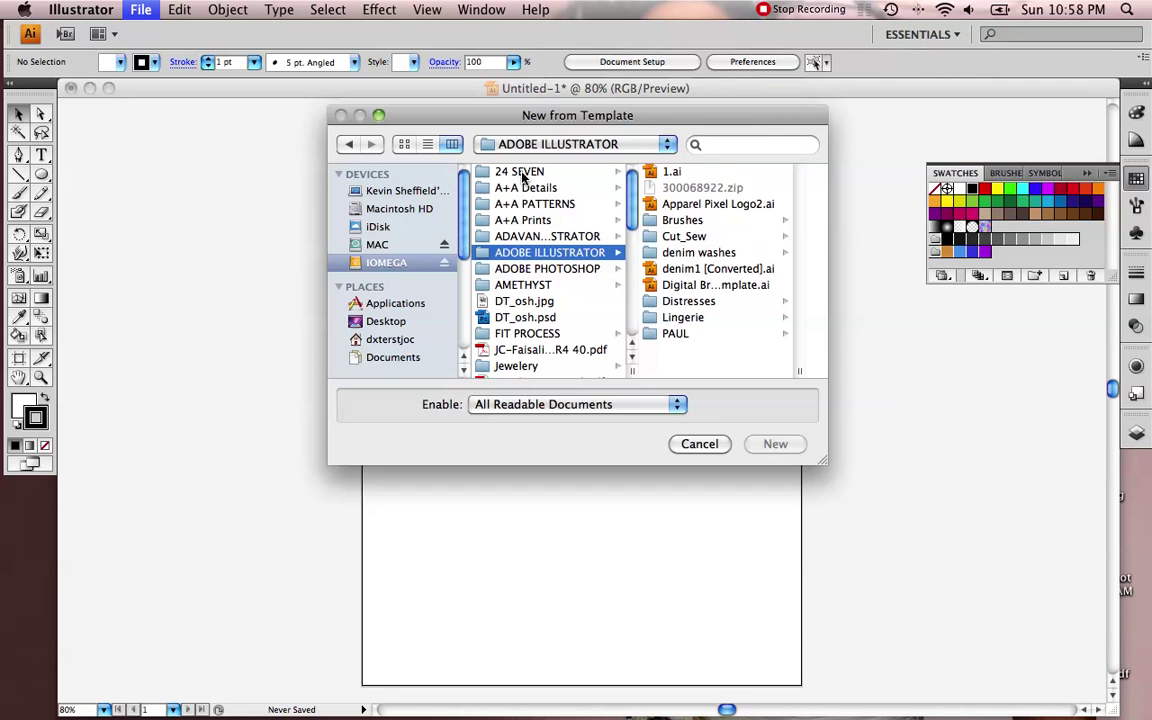
left_click(405, 247)
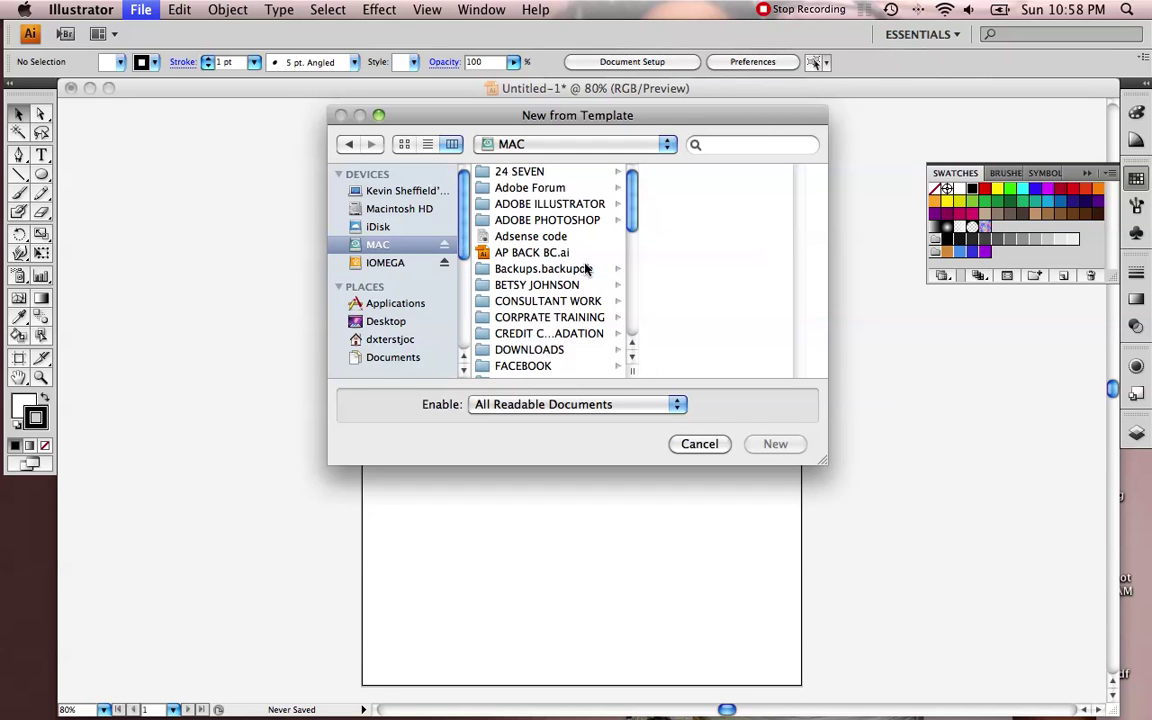
left_click(566, 204)
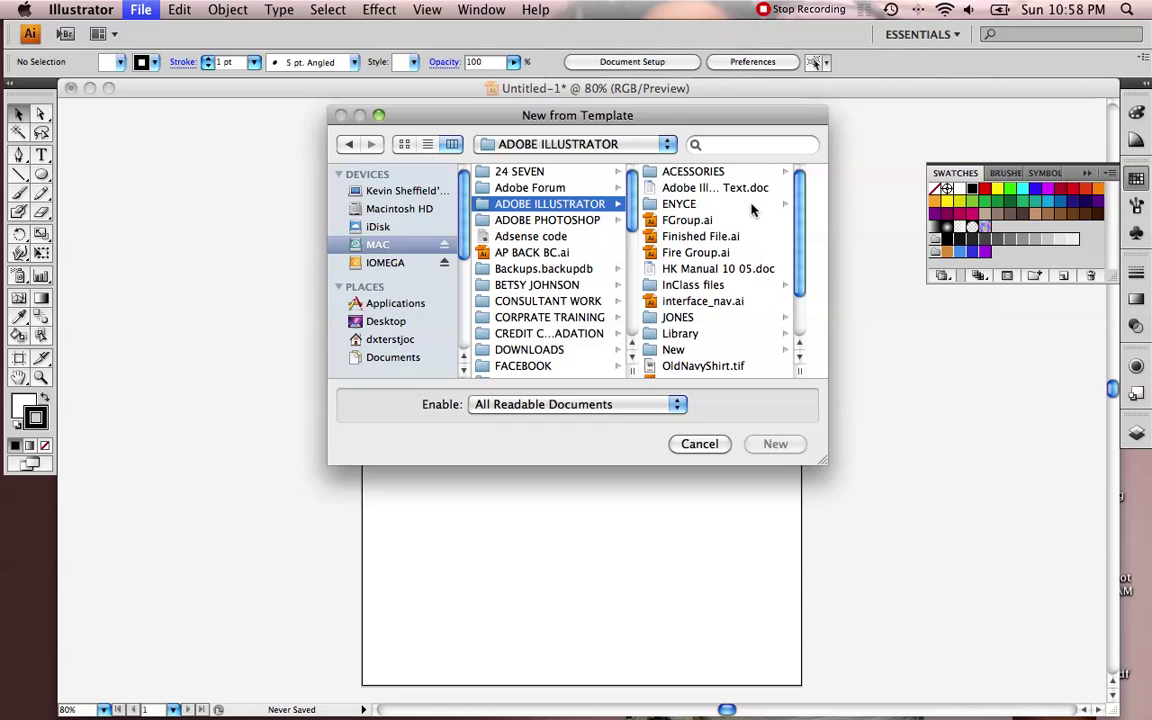
scroll(800, 305, "down", 3)
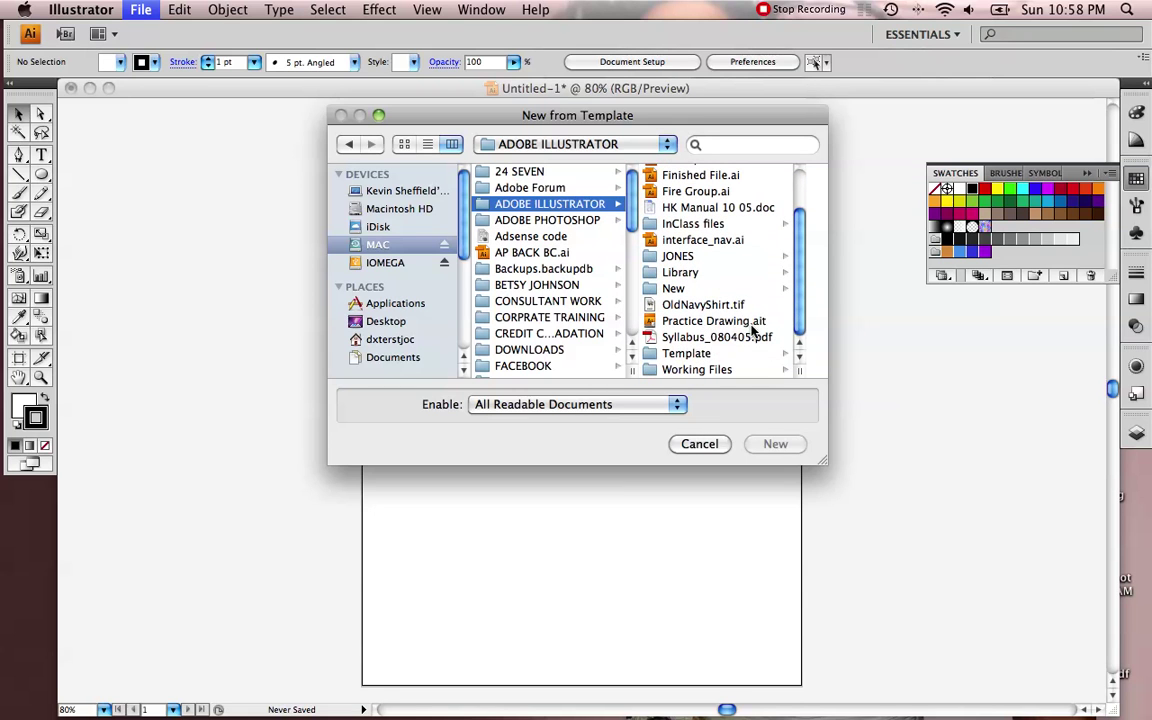
left_click(718, 323)
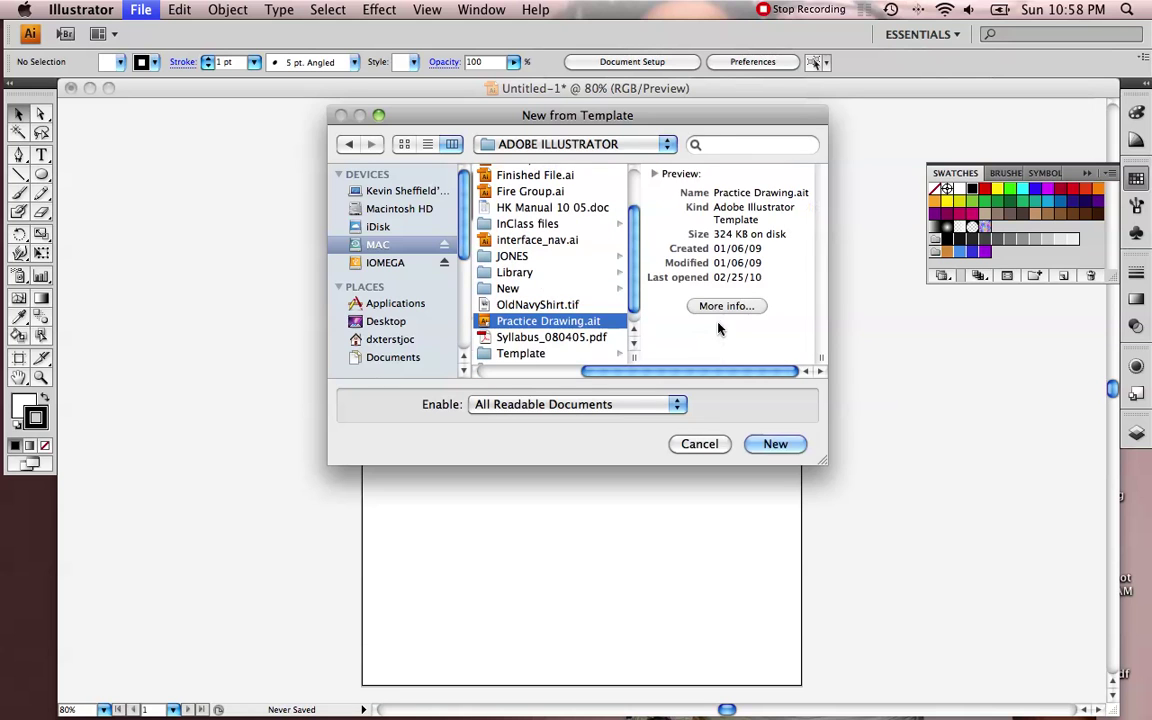
left_click(777, 444)
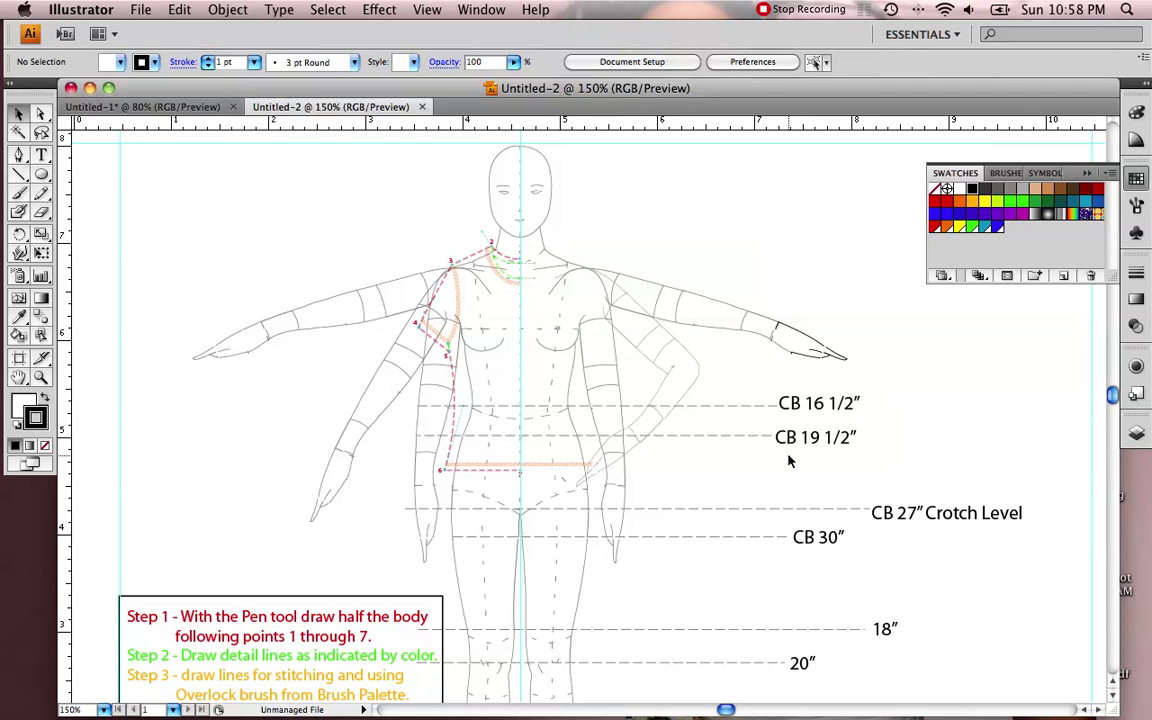
Draw a three-segment zigzag test path with the Pen tool above the artboard, from about X 4.79 in to X 5.96 in
key("super+equal")
key("super+equal")
scroll(757, 467, "up", 10)
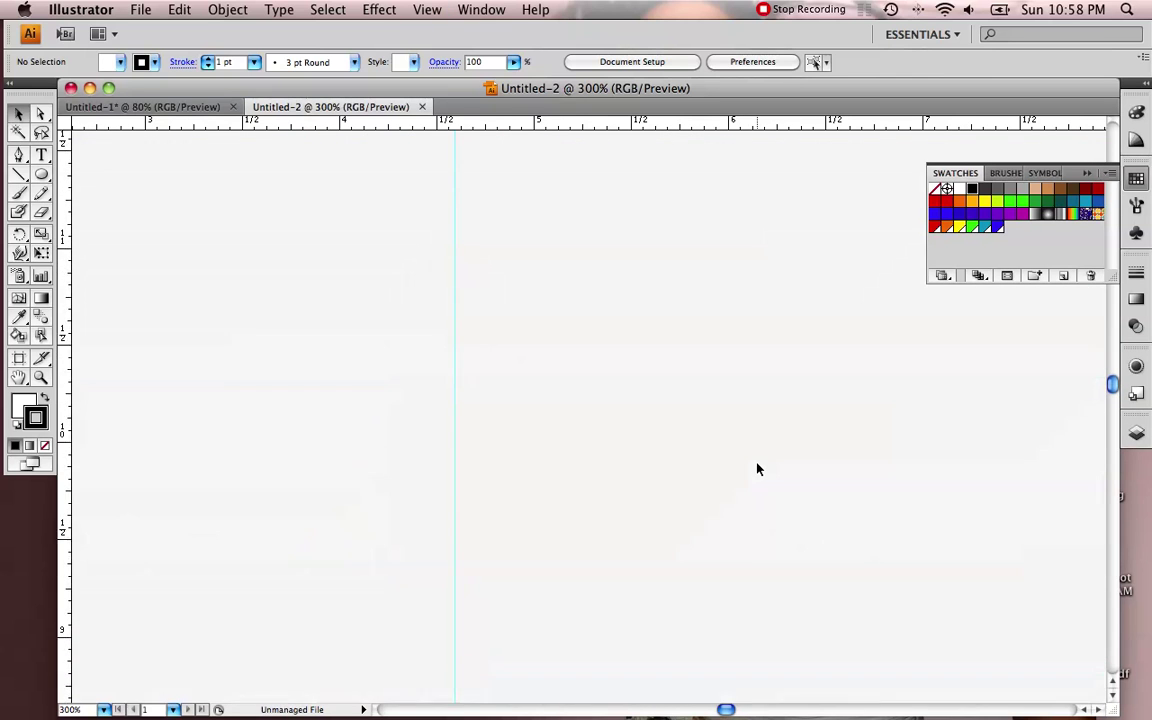
scroll(757, 469, "down", 10)
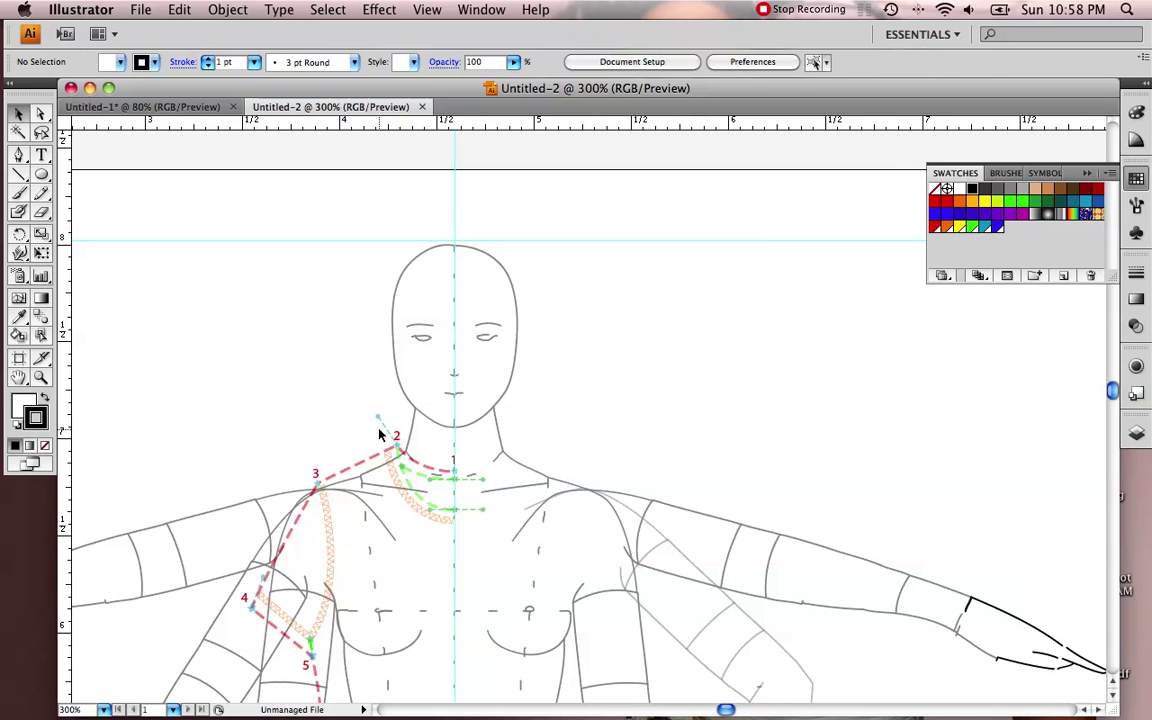
scroll(380, 445, "up", 3)
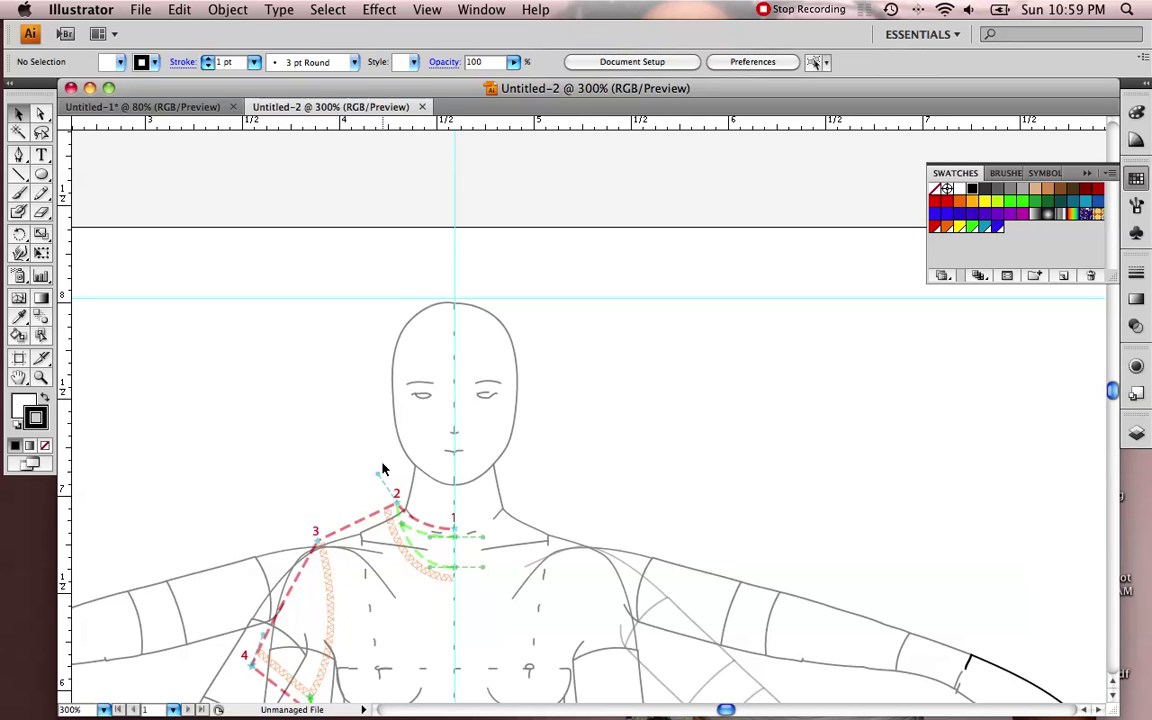
key("p")
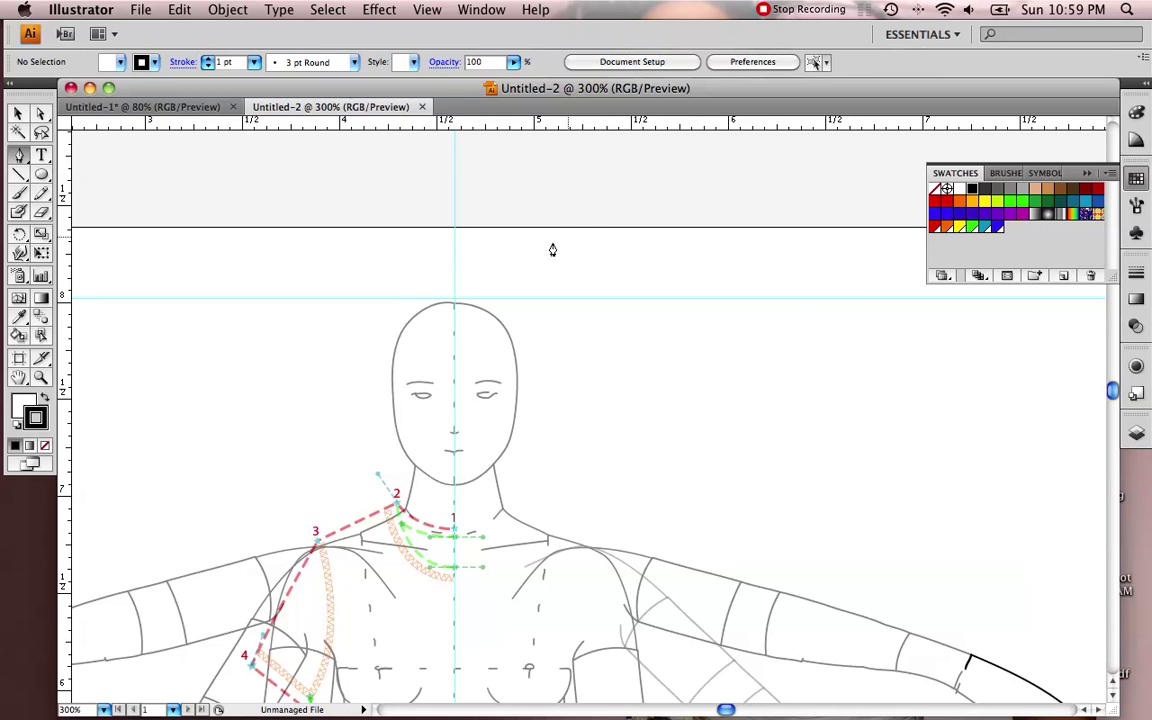
scroll(556, 257, "up", 3)
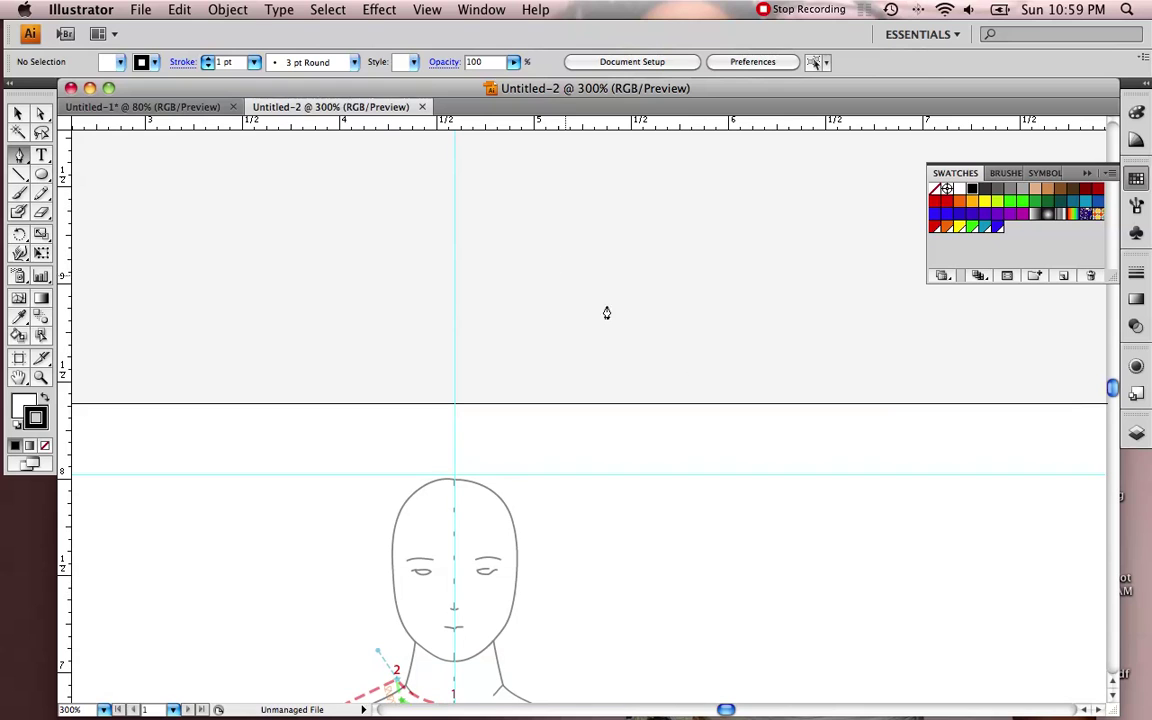
left_click(492, 289)
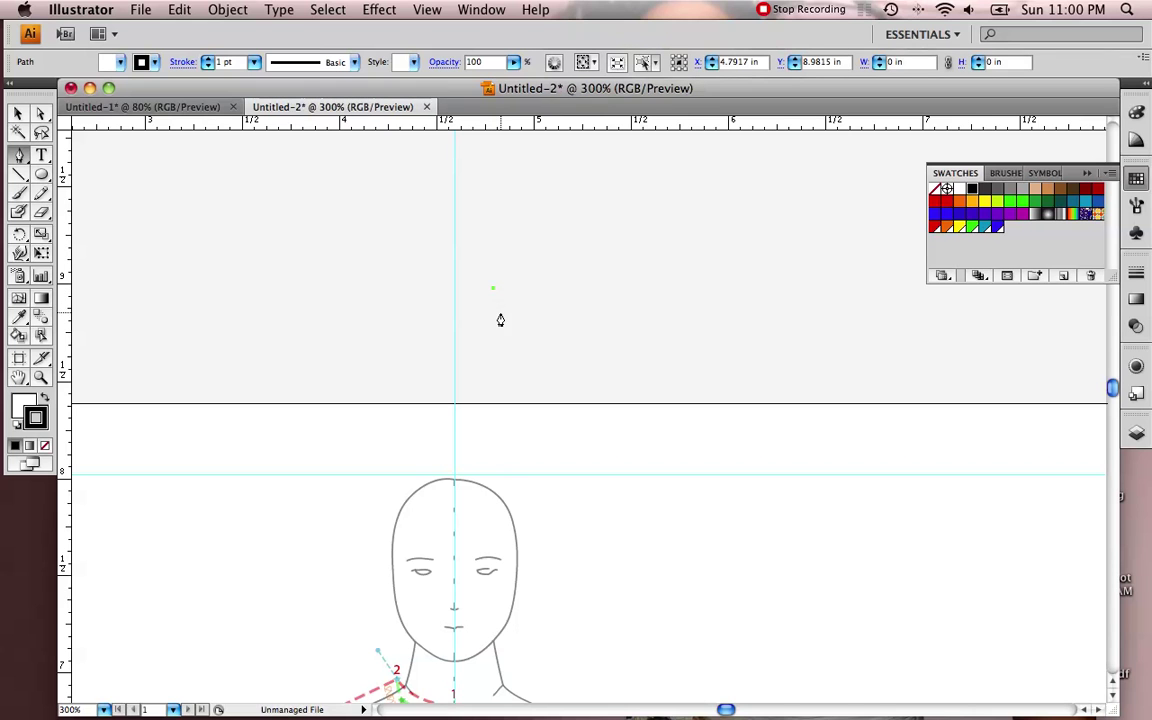
left_click(631, 262)
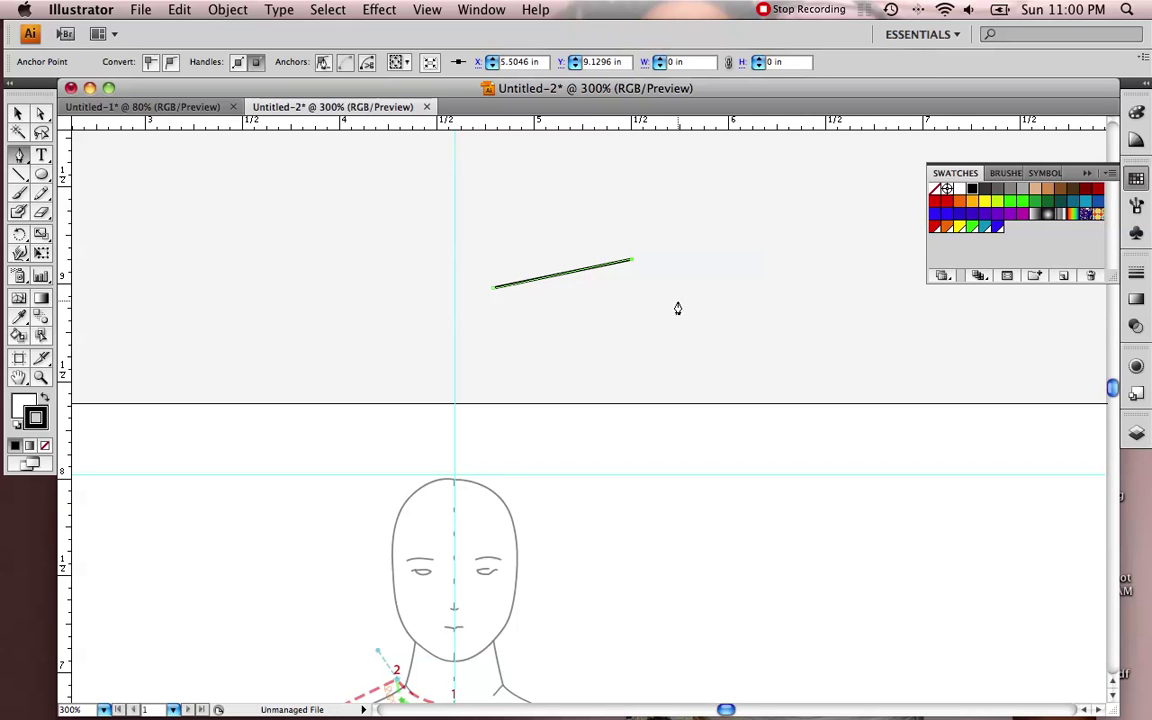
left_click(677, 300)
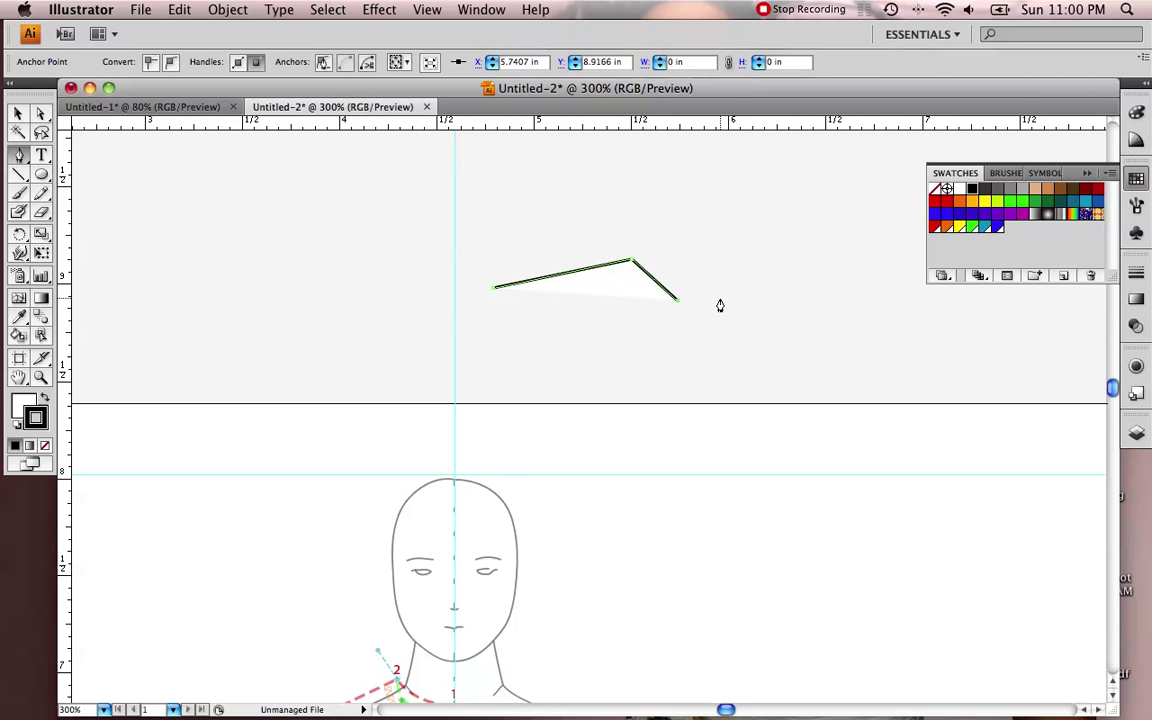
left_click(720, 299)
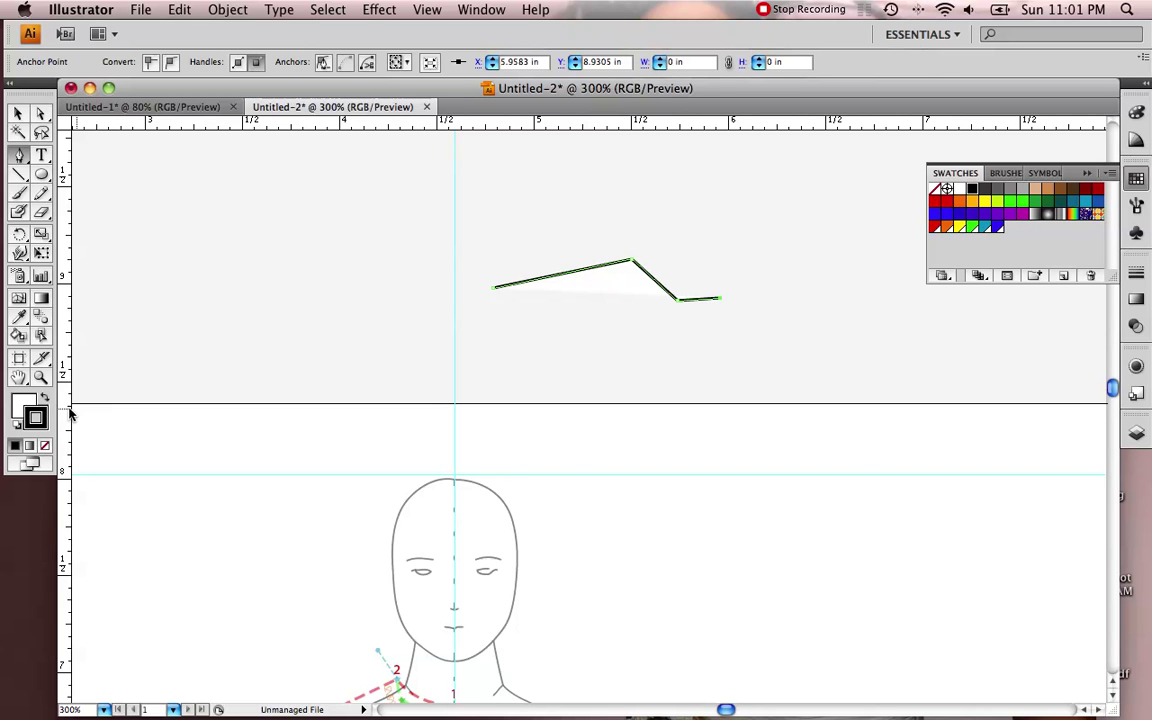
Bring the fill in front of the stroke and set the fill to None
key("x")
key("x")
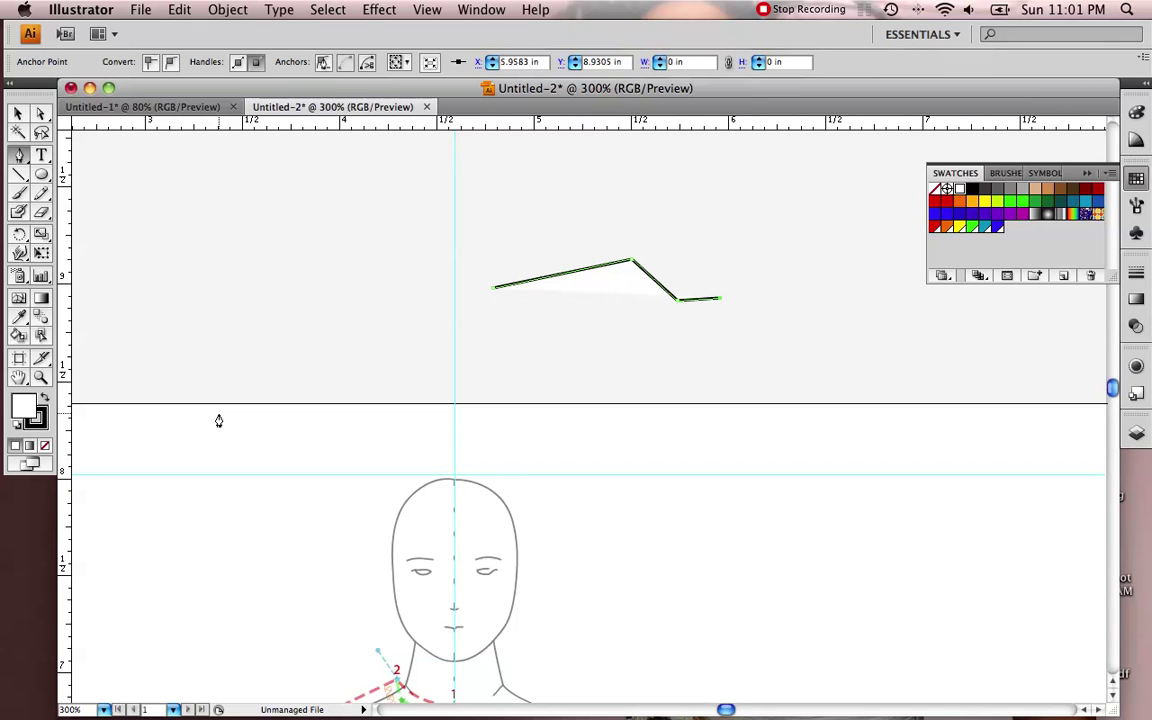
key("slash")
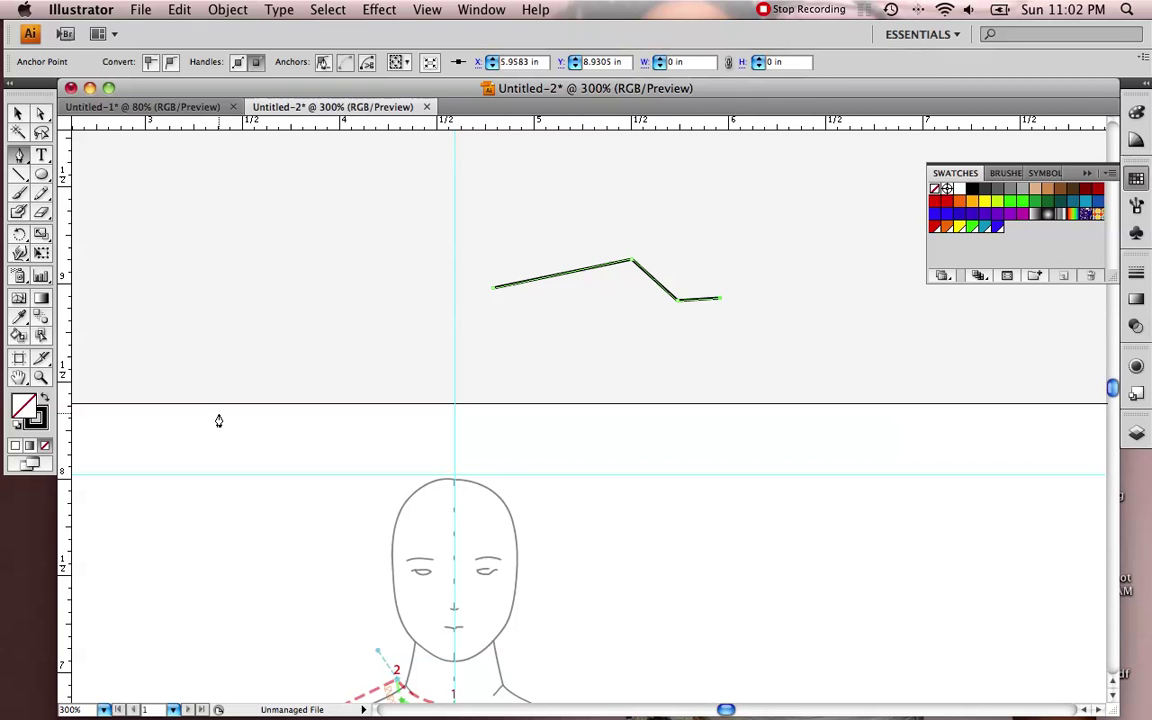
Undo the segments of the zigzag test path above the artboard
key("super+z")
key("super+z")
key("super+z")
Draw the curved neckline from point 1 to point 2 with the Pen tool, pulling the curve handle out to the template's blue guide dot
scroll(208, 467, "down", 5)
scroll(208, 467, "down", 5)
scroll(207, 465, "up", 4)
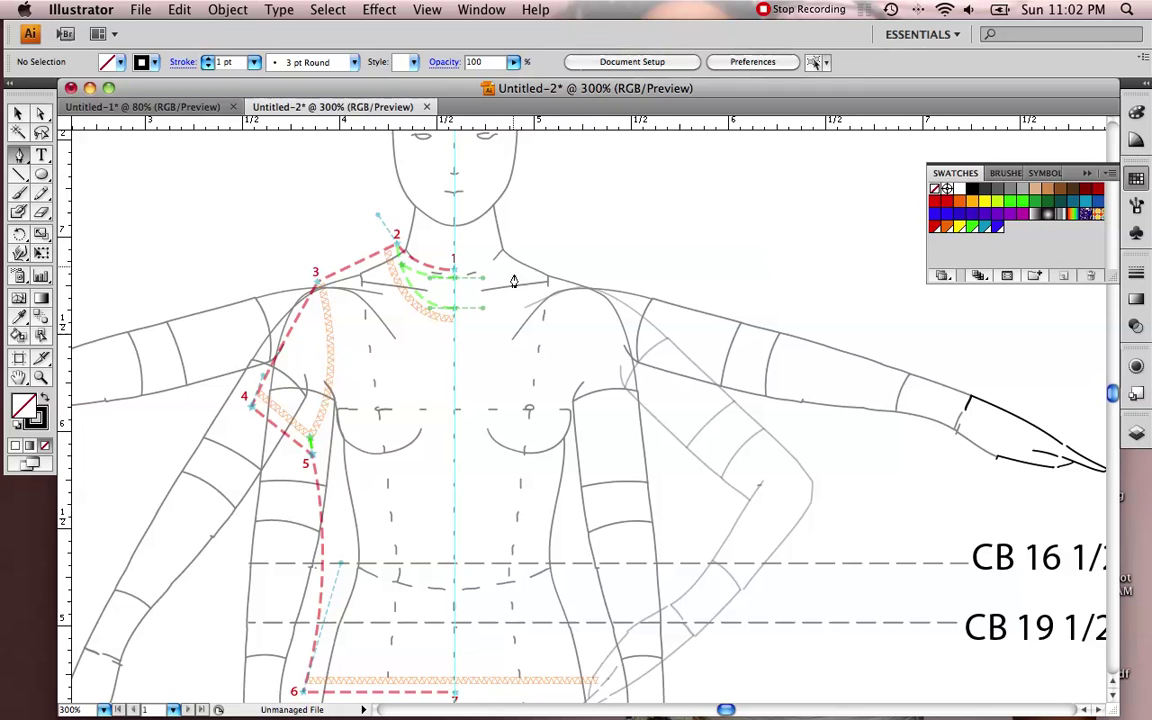
left_click(454, 276)
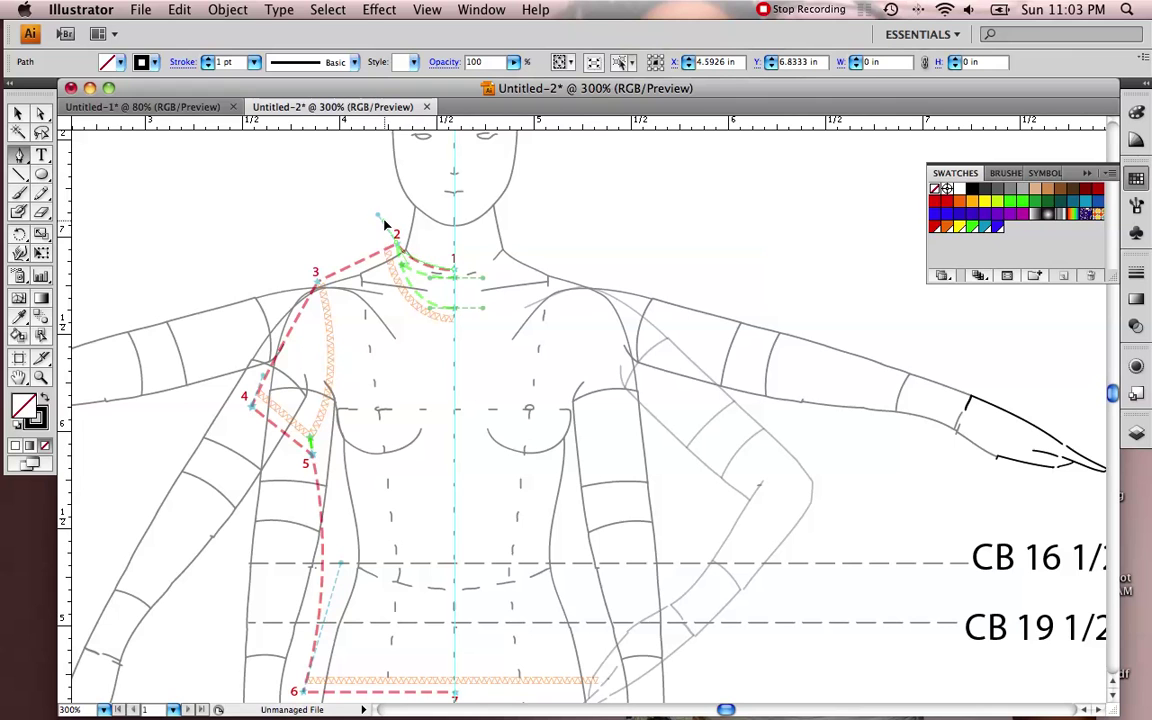
mouse_move(375, 214)
left_mouse_down()
mouse_move(392, 200)
mouse_move(335, 205)
mouse_move(345, 218)
mouse_move(293, 232)
mouse_move(323, 245)
mouse_move(330, 200)
mouse_move(366, 195)
mouse_move(375, 213)
mouse_move(339, 233)
mouse_move(315, 228)
mouse_move(322, 206)
mouse_move(367, 243)
mouse_move(321, 213)
mouse_move(365, 236)
mouse_move(380, 219)
left_mouse_up()
left_click(379, 220)
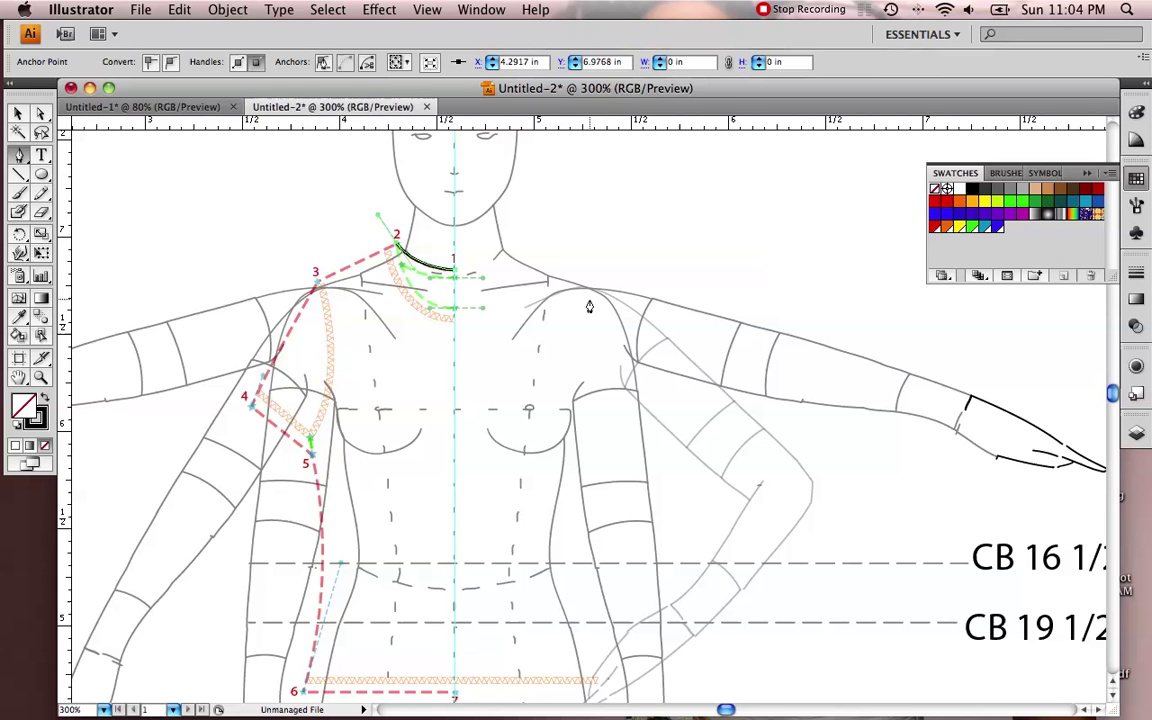
Try extending the path from point 2 to point 3 with the curve handle still attached, and undo that segment
key("super+equal")
key("super+equal")
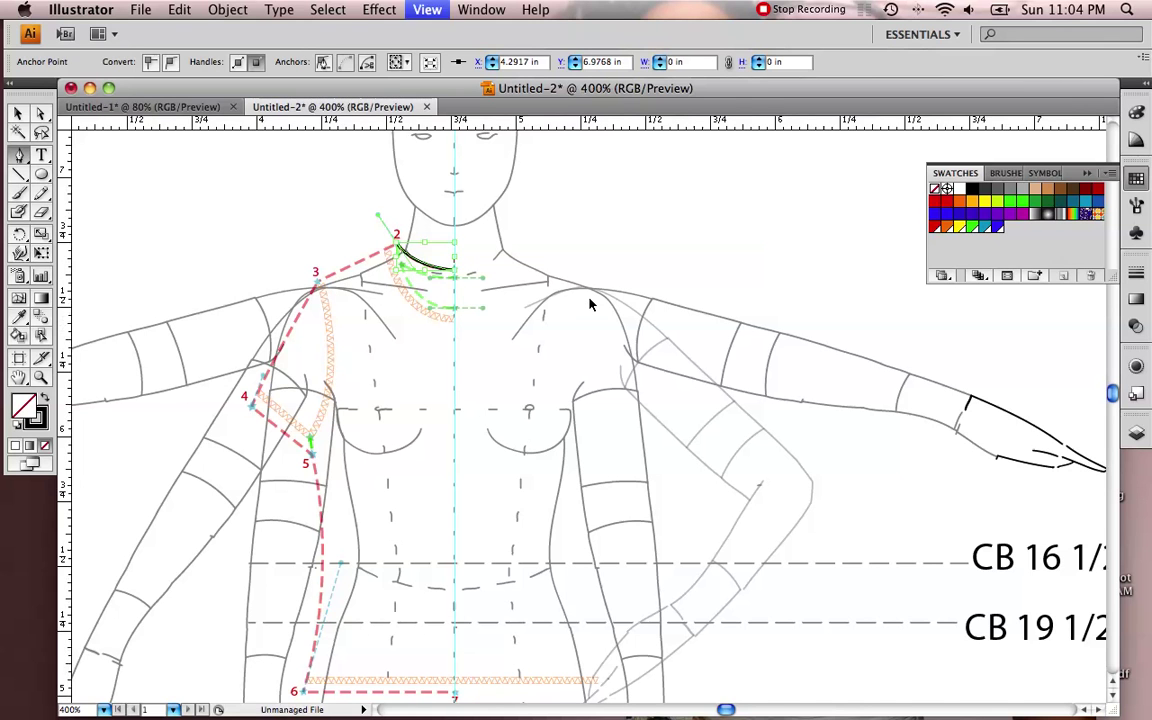
scroll(450, 337, "up", 5)
scroll(450, 337, "left", 2)
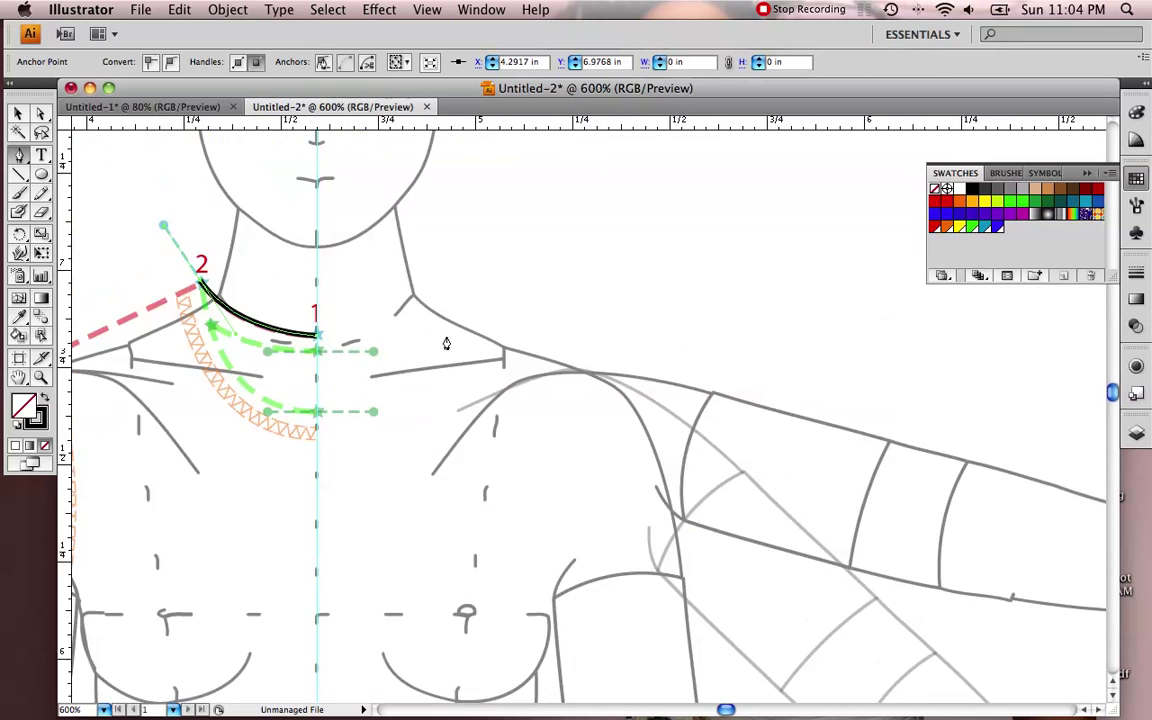
scroll(446, 343, "left", 5)
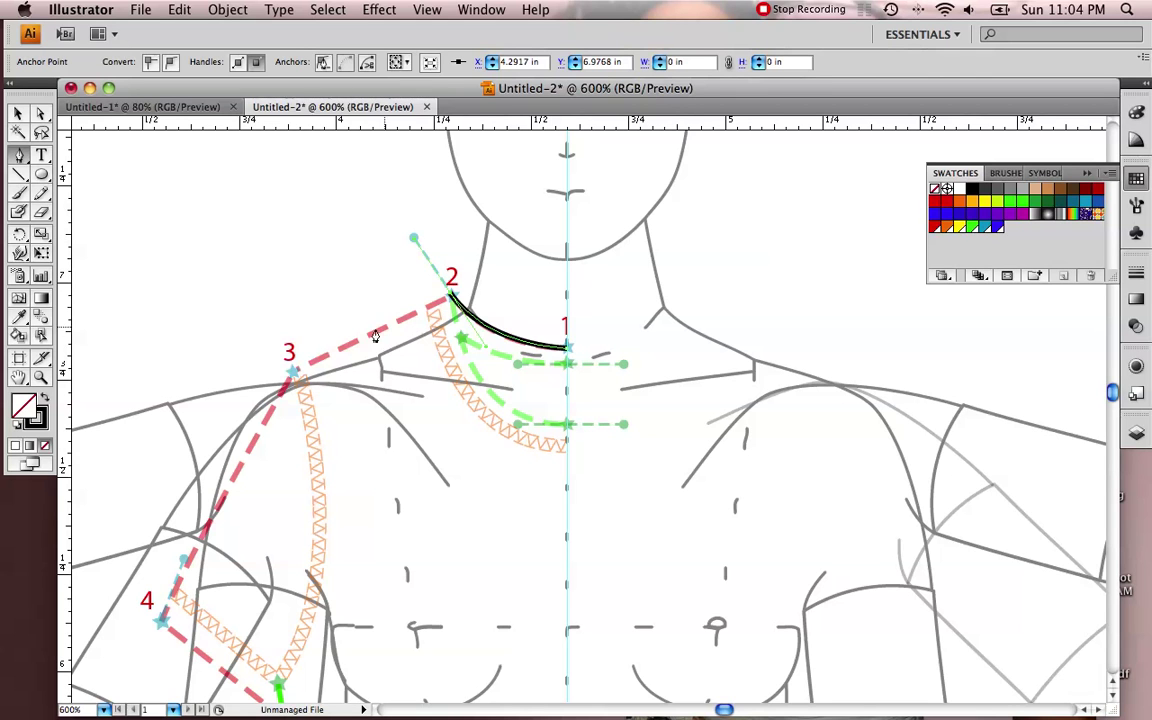
left_click(295, 378)
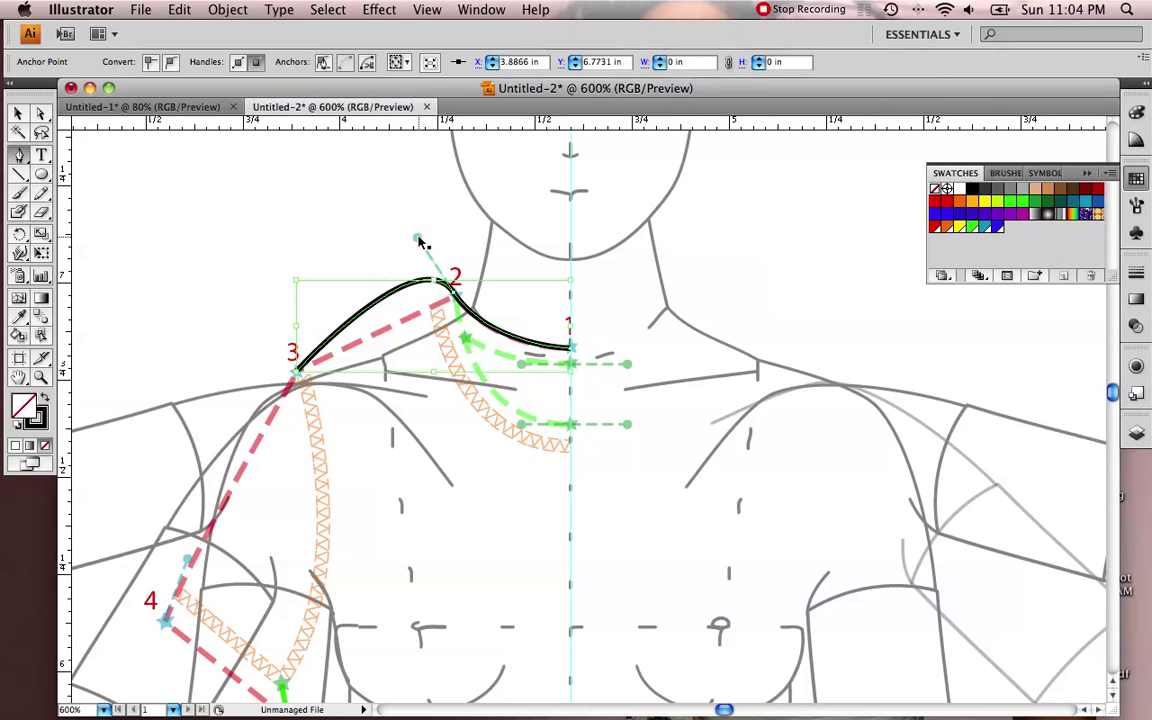
key("super+z")
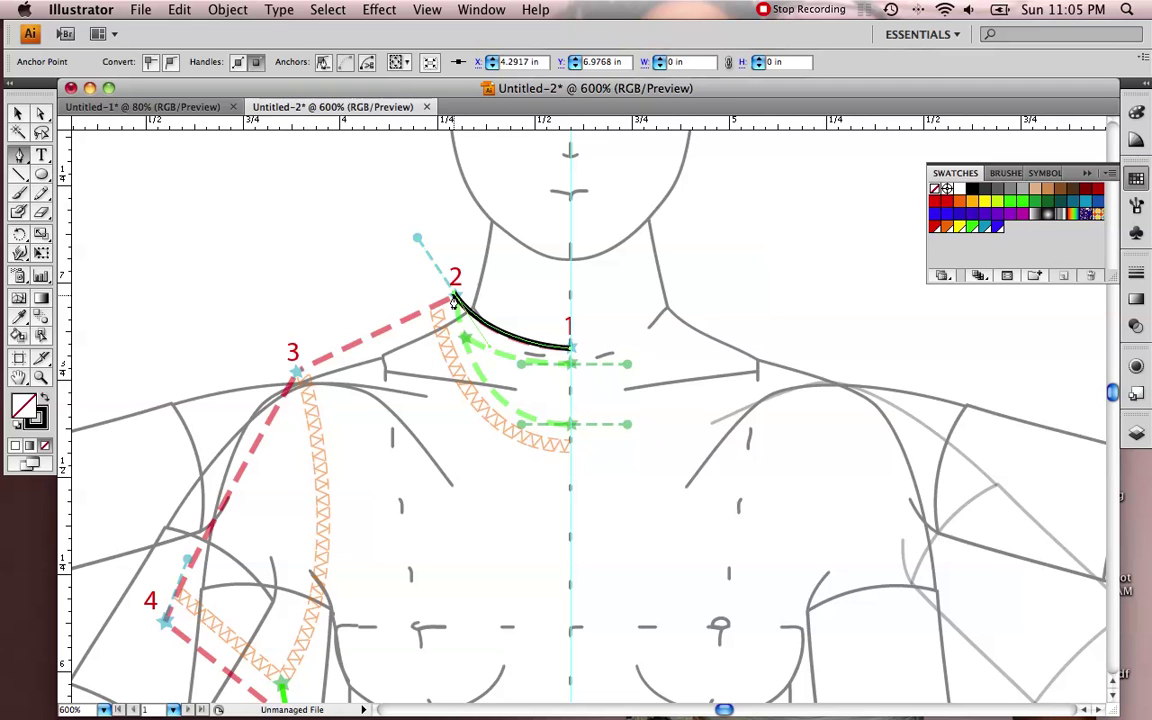
Continue the path from point 2 straight along the shoulder to point 3, and with a slight curve along the sleeve to point 4
left_click(295, 375)
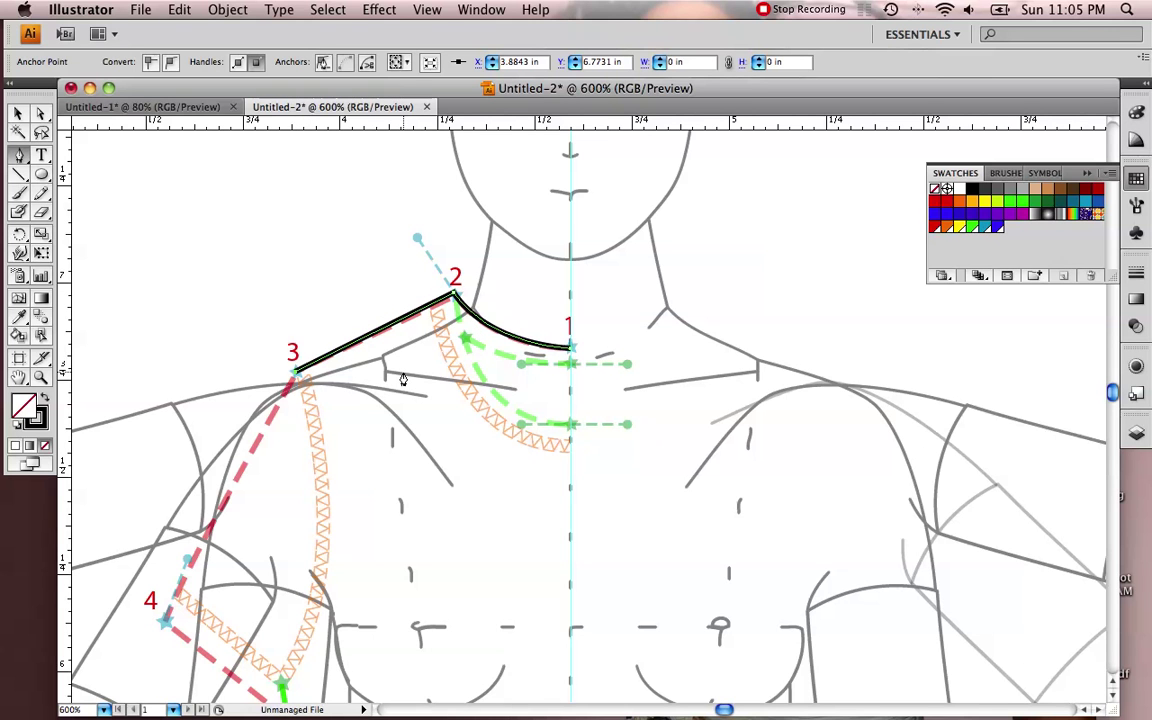
scroll(403, 379, "down", 5)
scroll(403, 379, "left", 5)
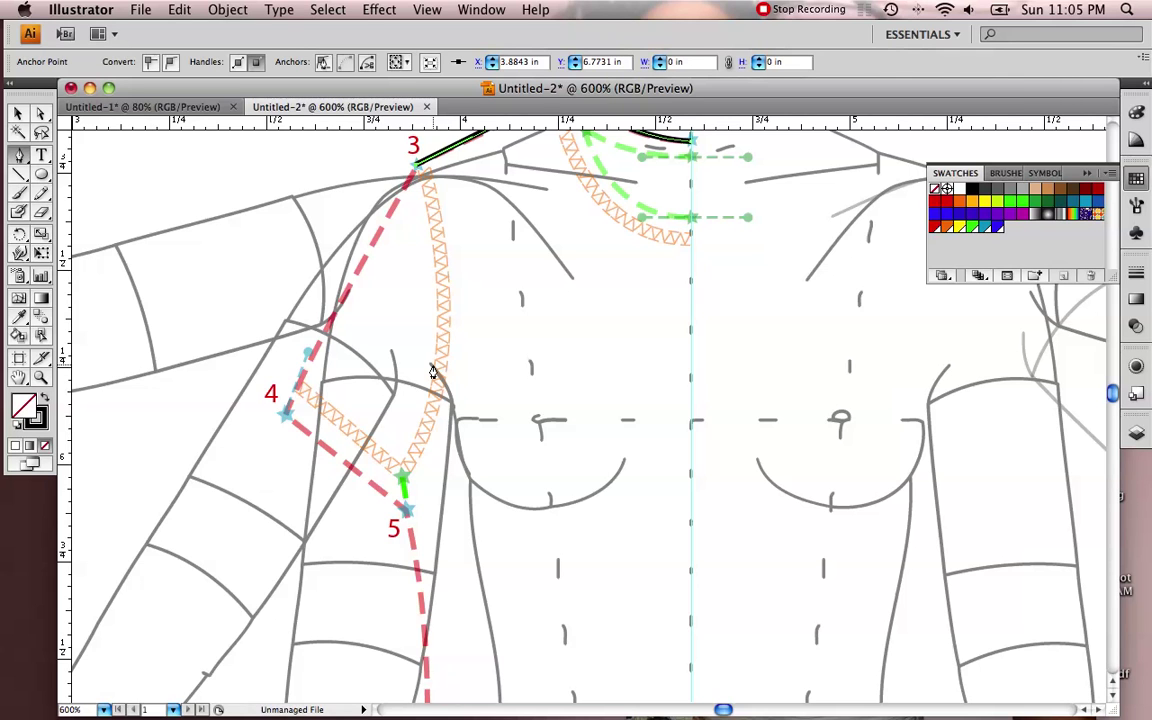
left_click(285, 416)
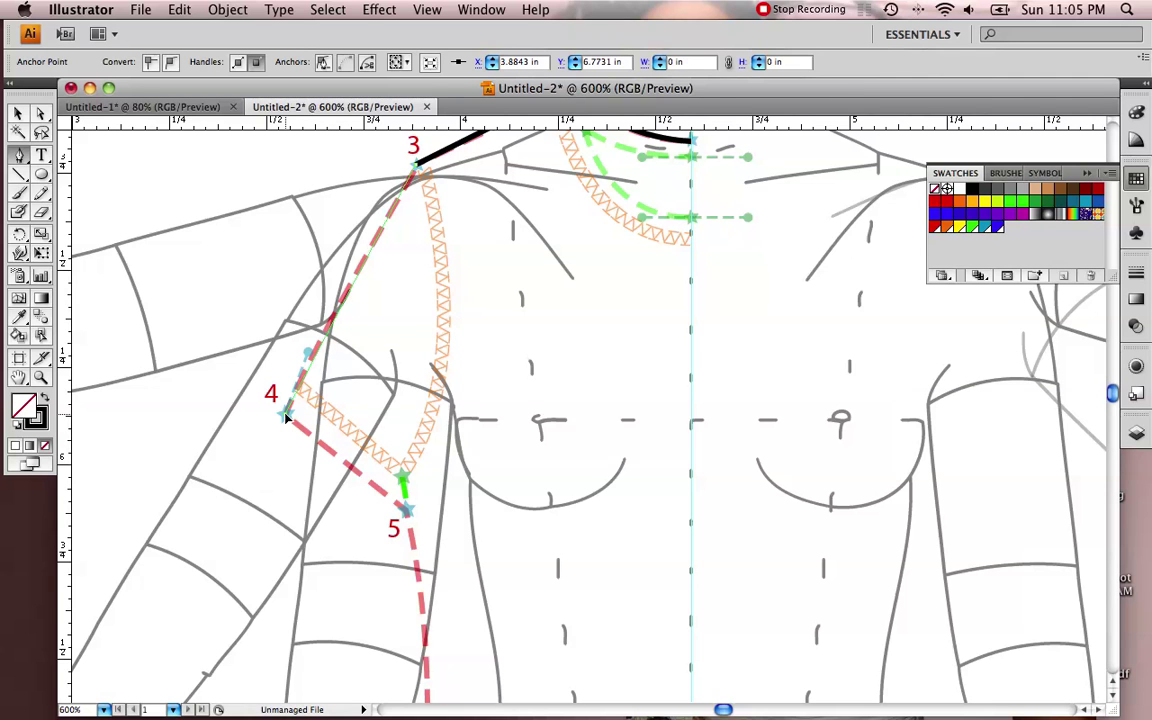
left_click_drag(285, 416, 261, 479)
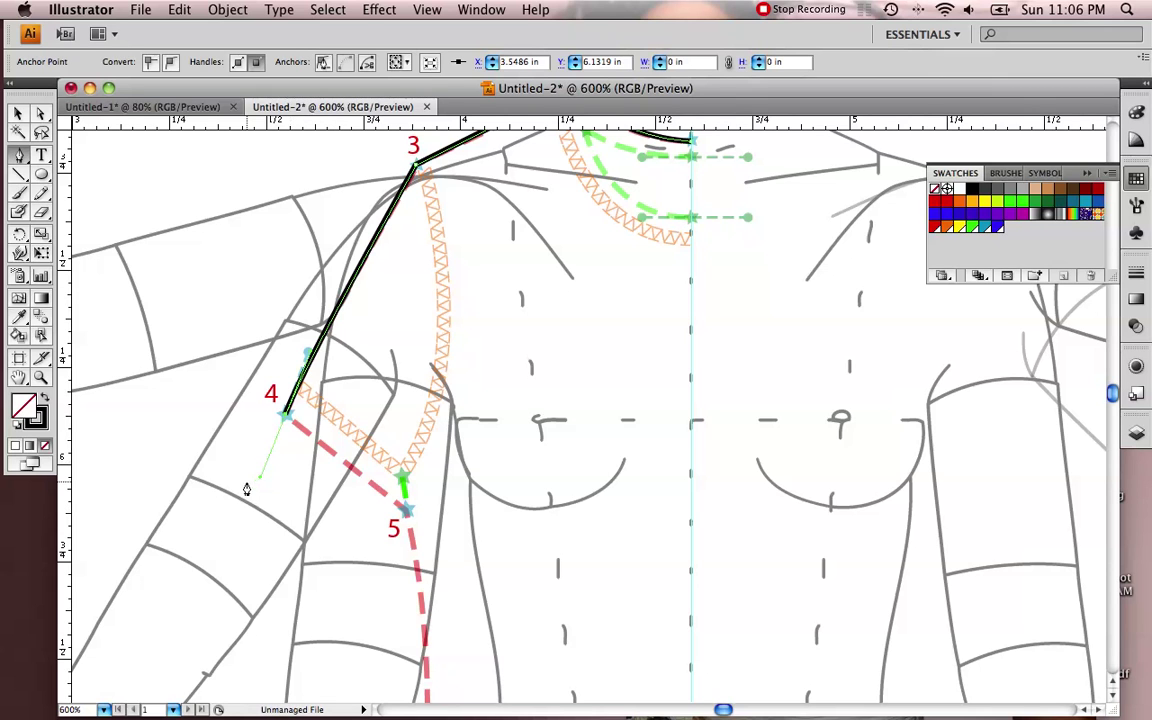
Remove the outgoing curve handle at point 4 and draw the straight sleeve hem to point 5
left_click(284, 421)
left_click(402, 513)
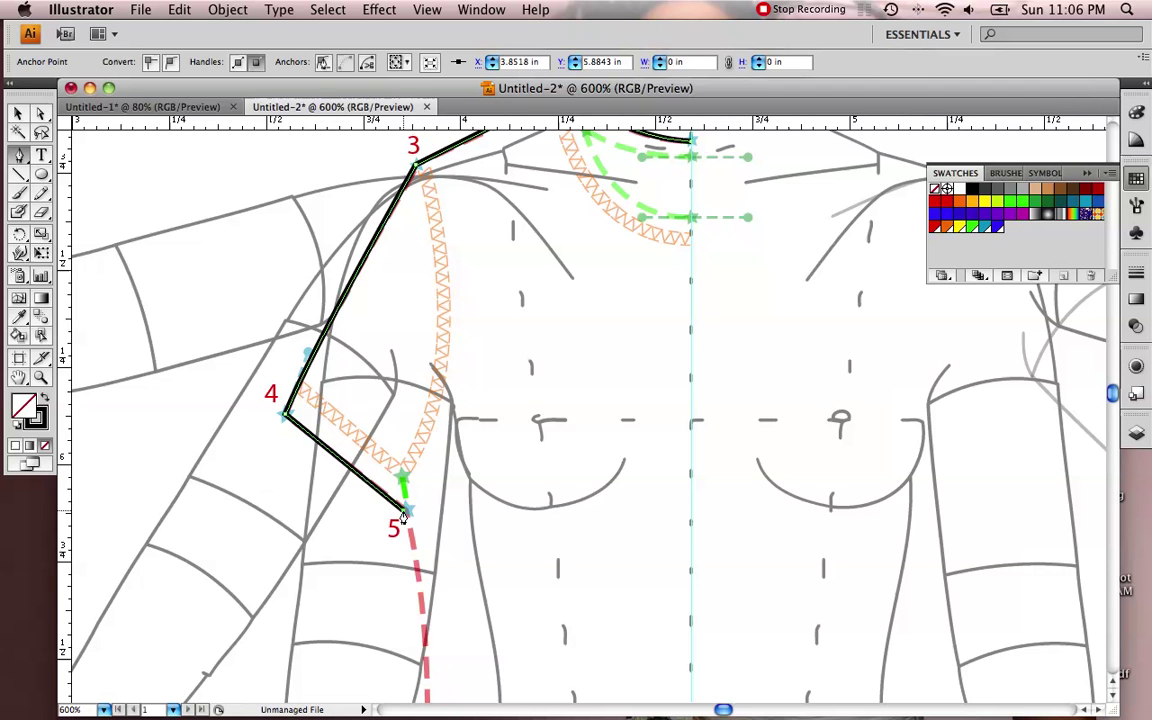
key("super+minus")
key("super+minus")
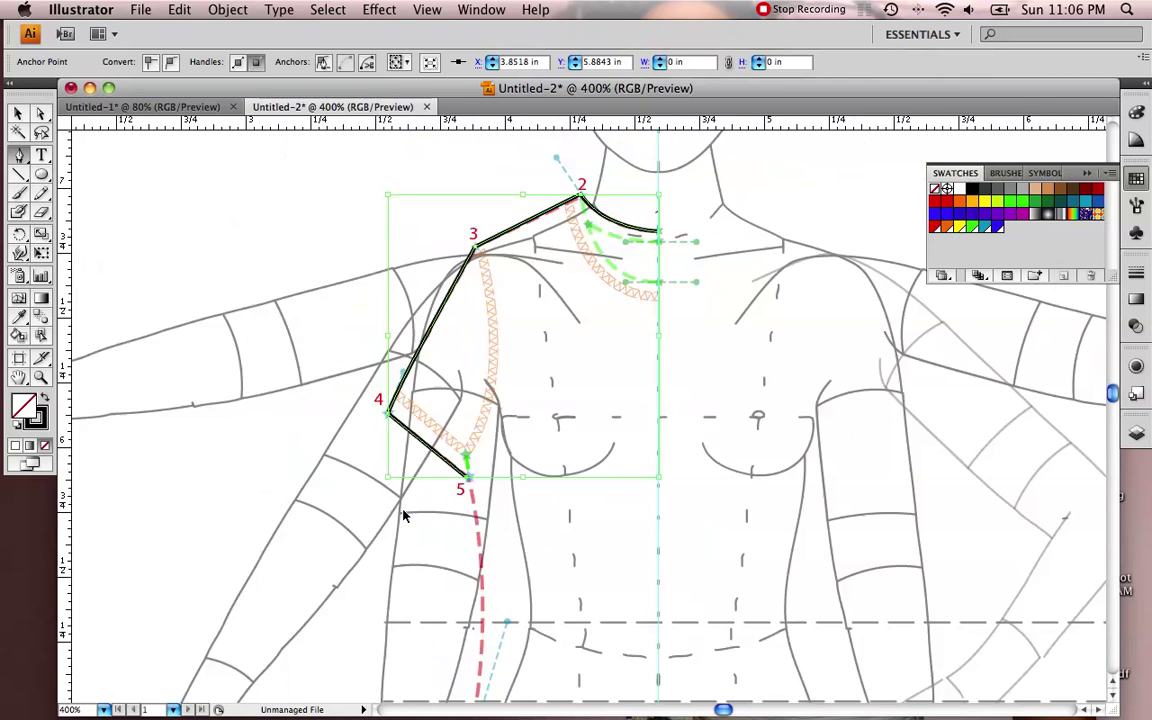
Complete the half-body path with a curved side seam from point 5 to 6 and a straight hem to point 7, and deselect it
scroll(402, 517, "down", 10)
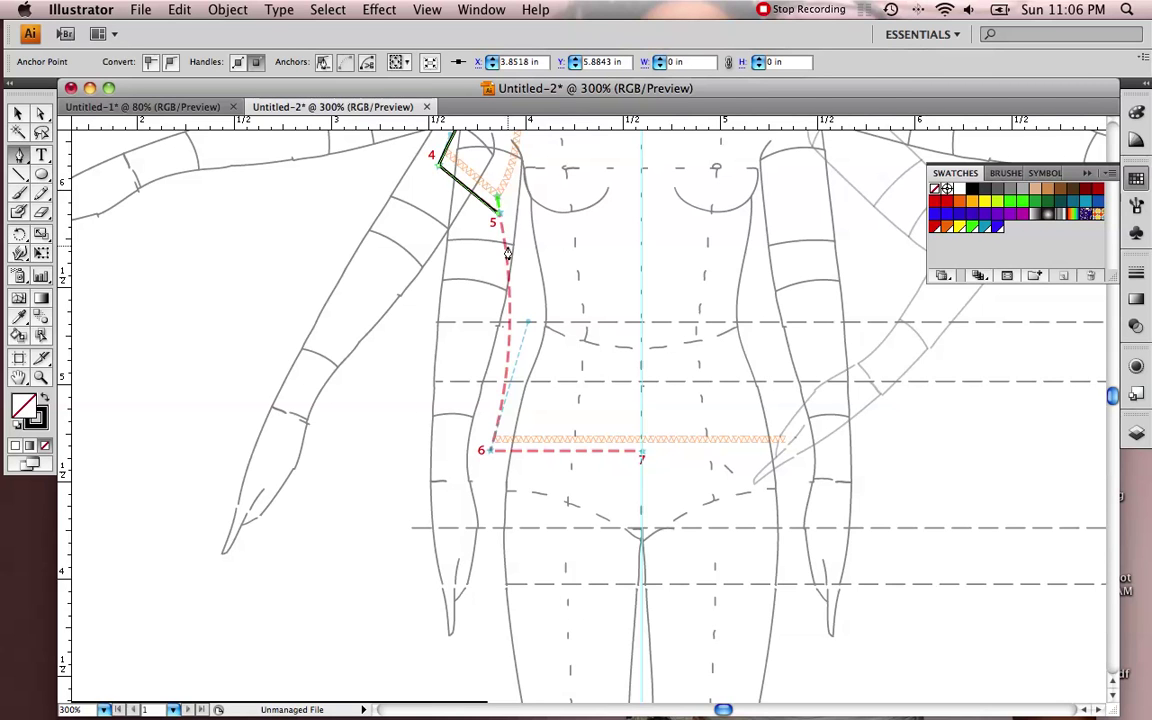
left_click(489, 451)
left_click_drag(484, 472, 451, 579)
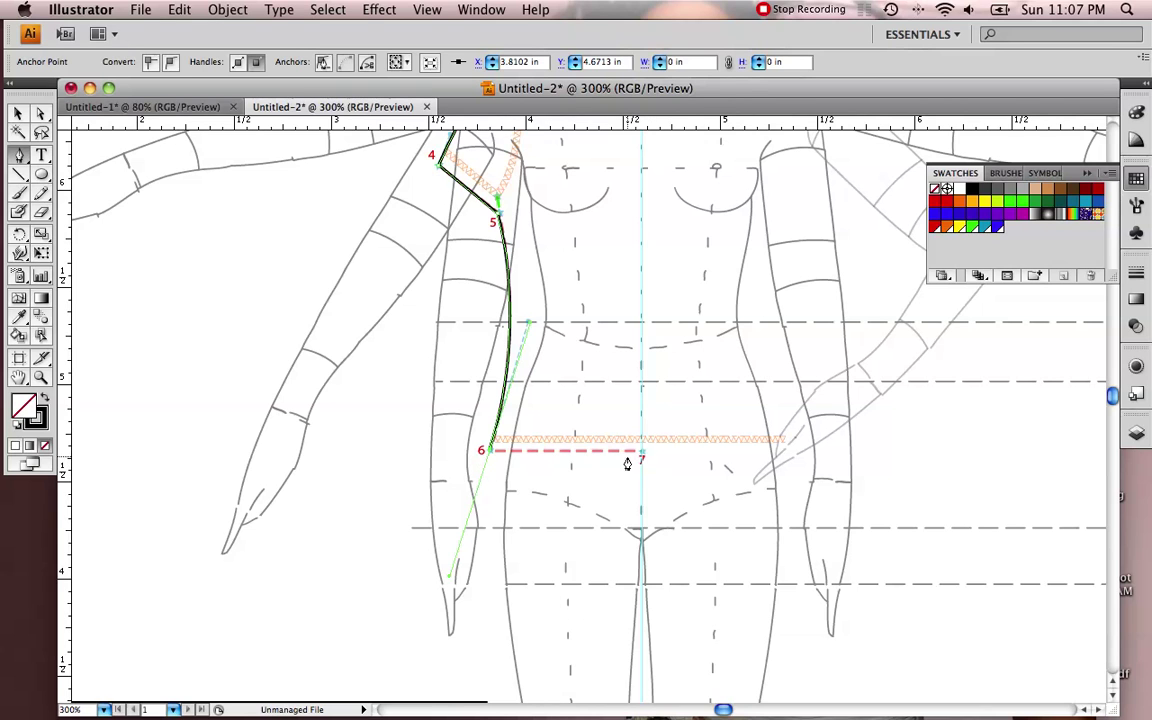
left_click(487, 452)
left_click(641, 476)
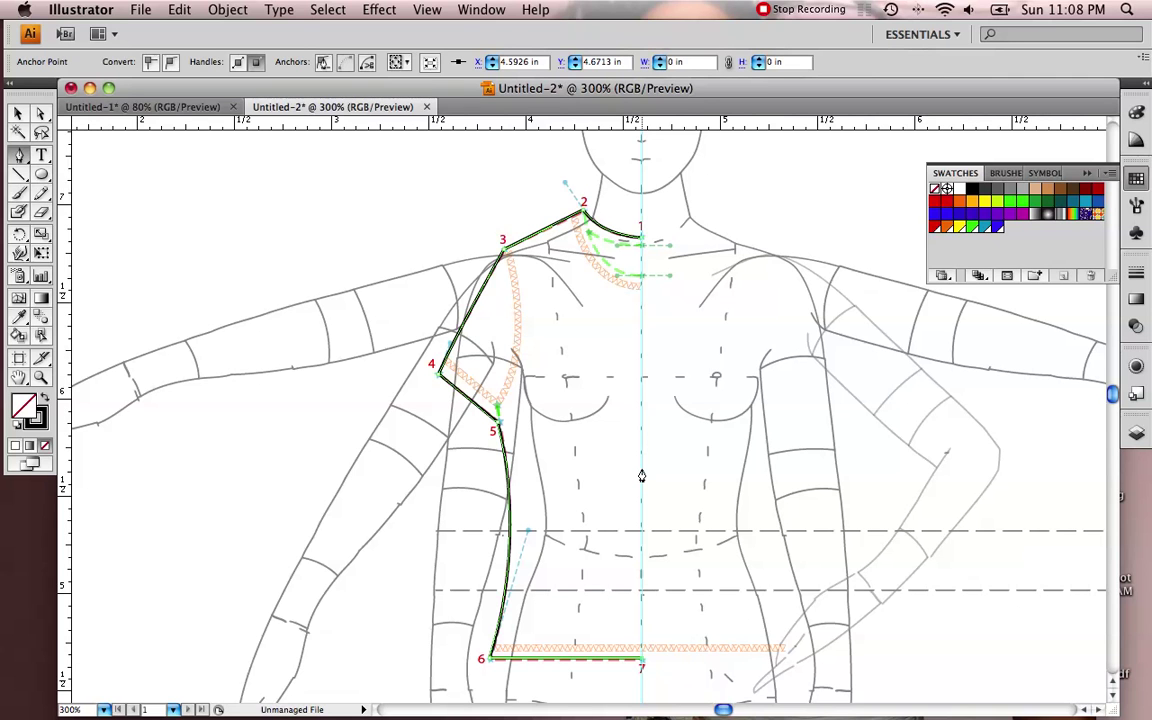
scroll(641, 476, "down", 5)
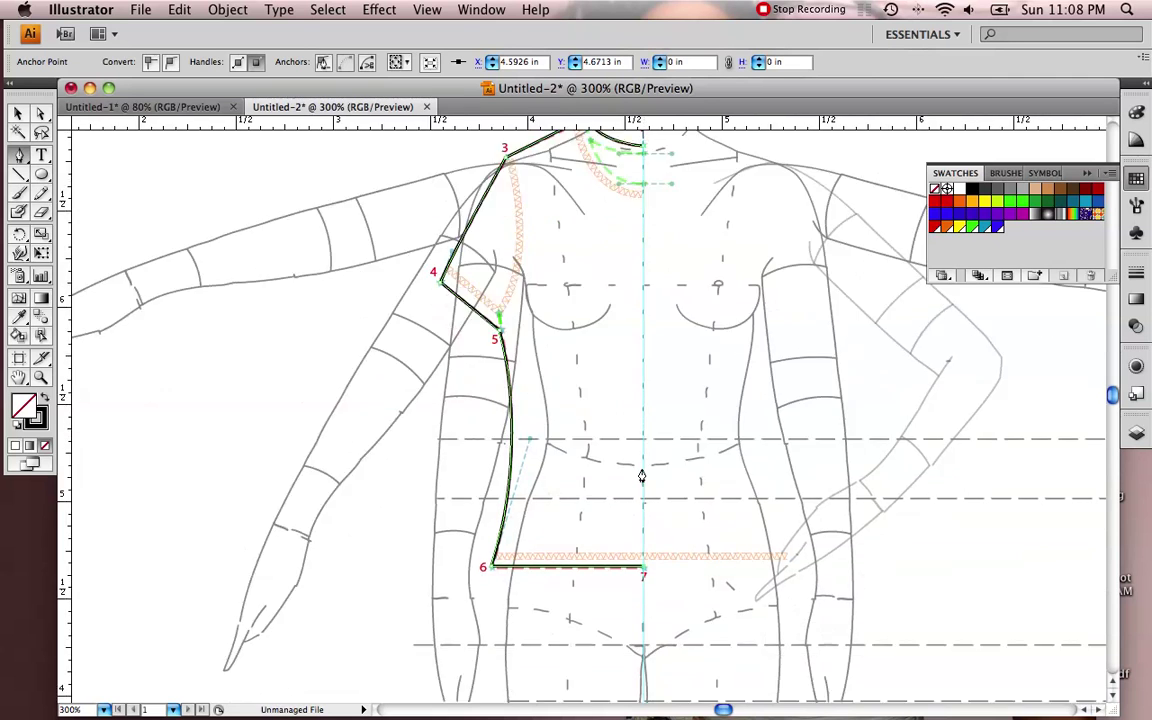
scroll(641, 476, "up", 2)
scroll(641, 476, "up", 2)
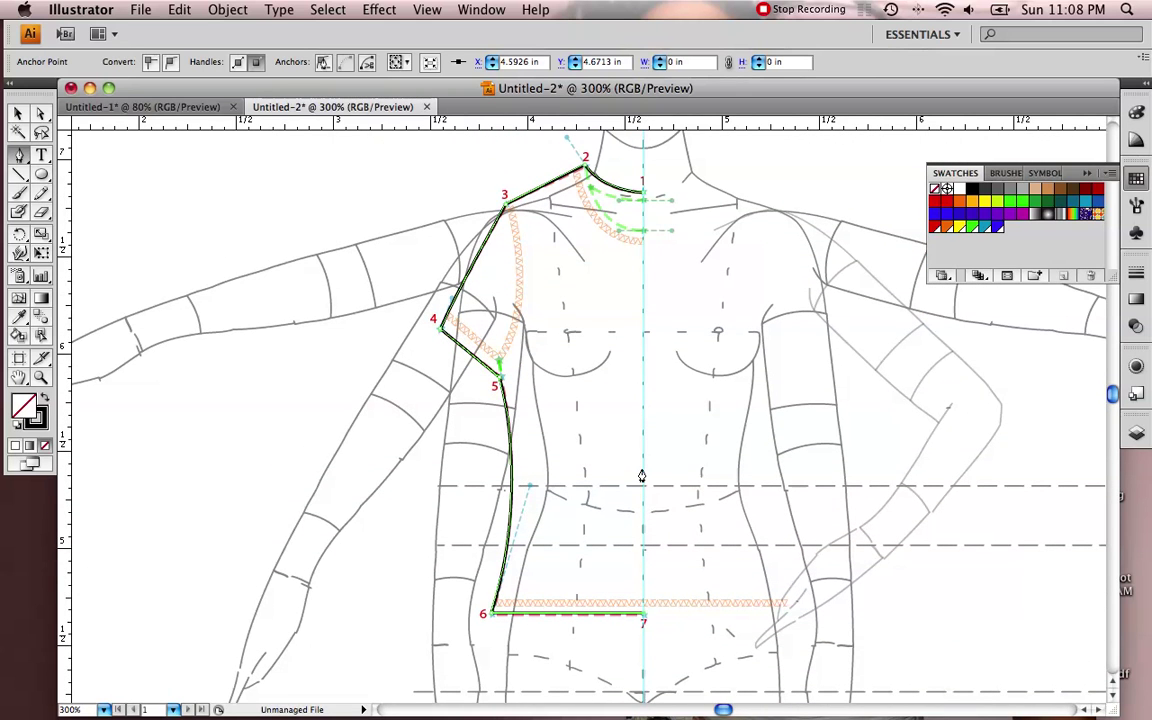
key("v")
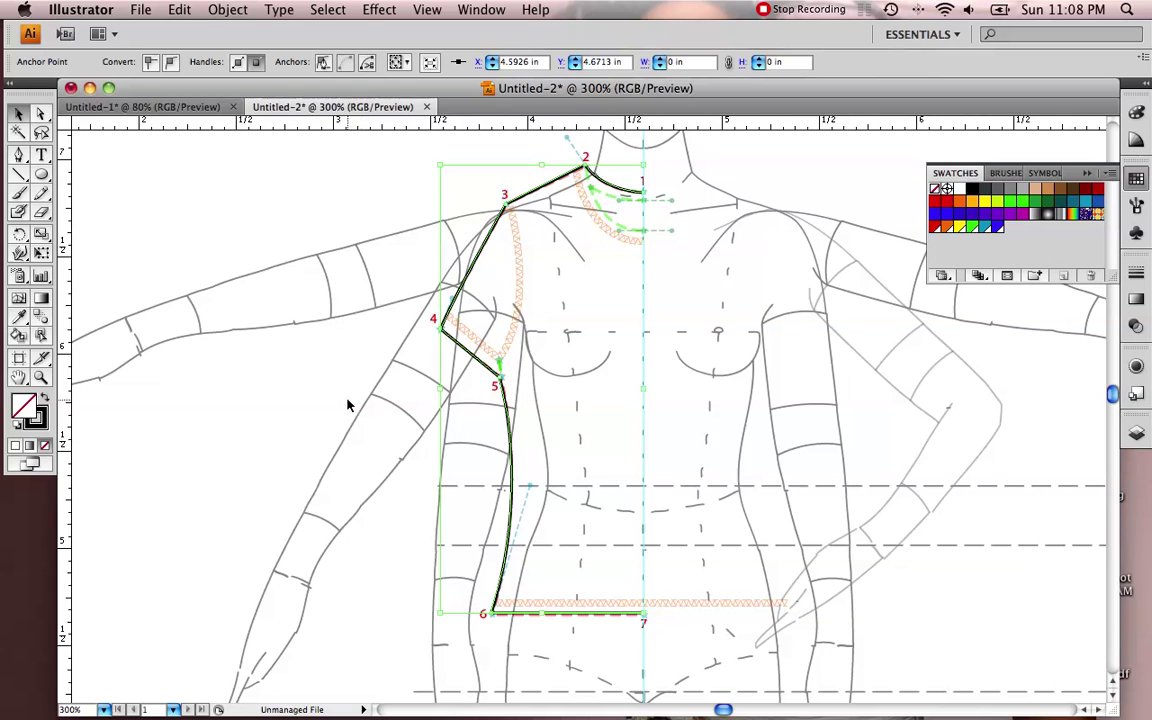
left_click(300, 401)
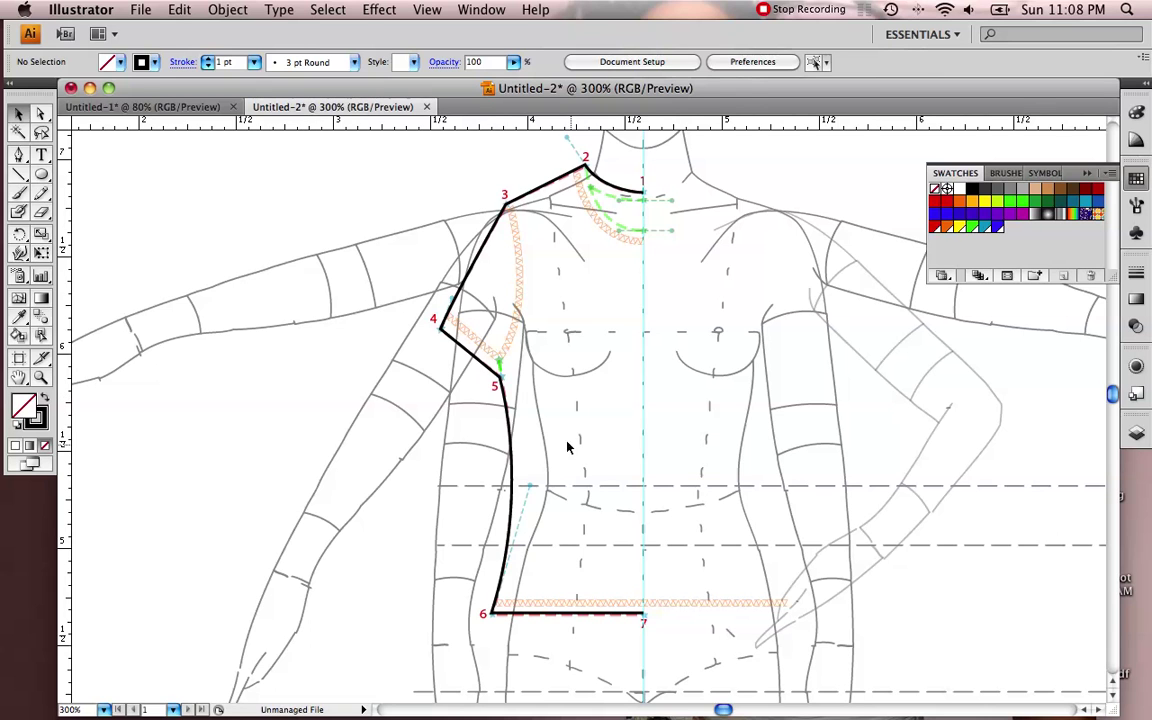
Reflect a copy of the half-body path over the vertical axis at the centre front guide, and deselect it
left_click(508, 430)
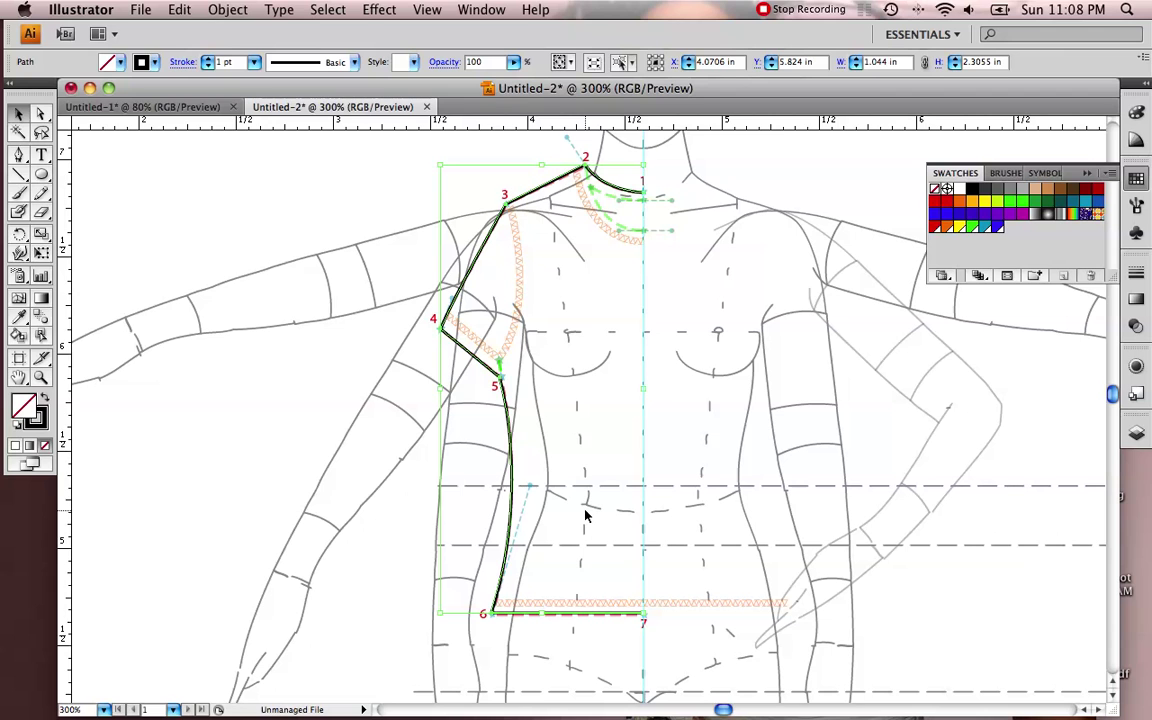
key("r")
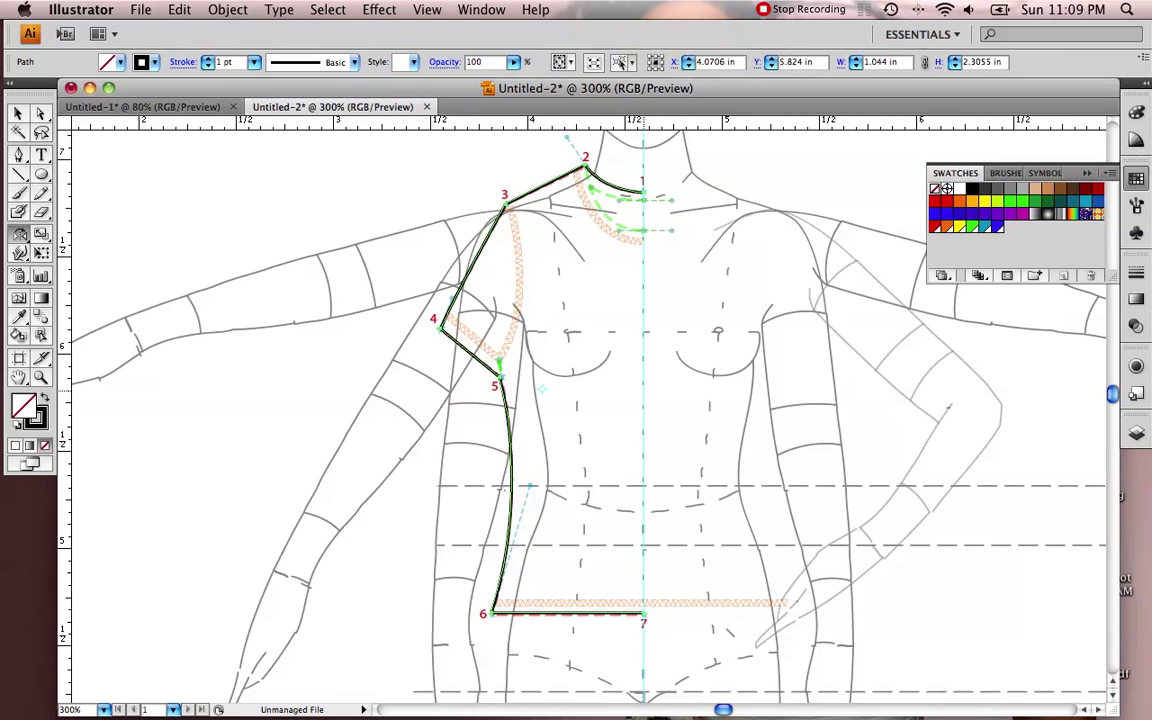
left_click(643, 395, "alt")
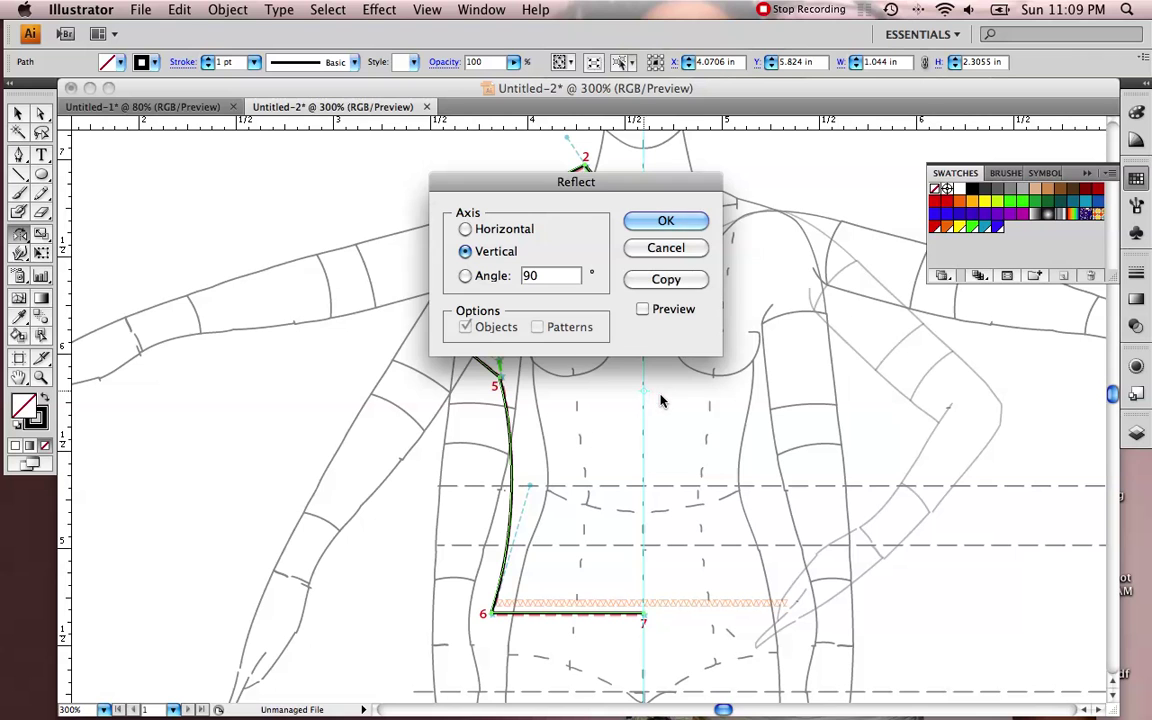
left_click(665, 280)
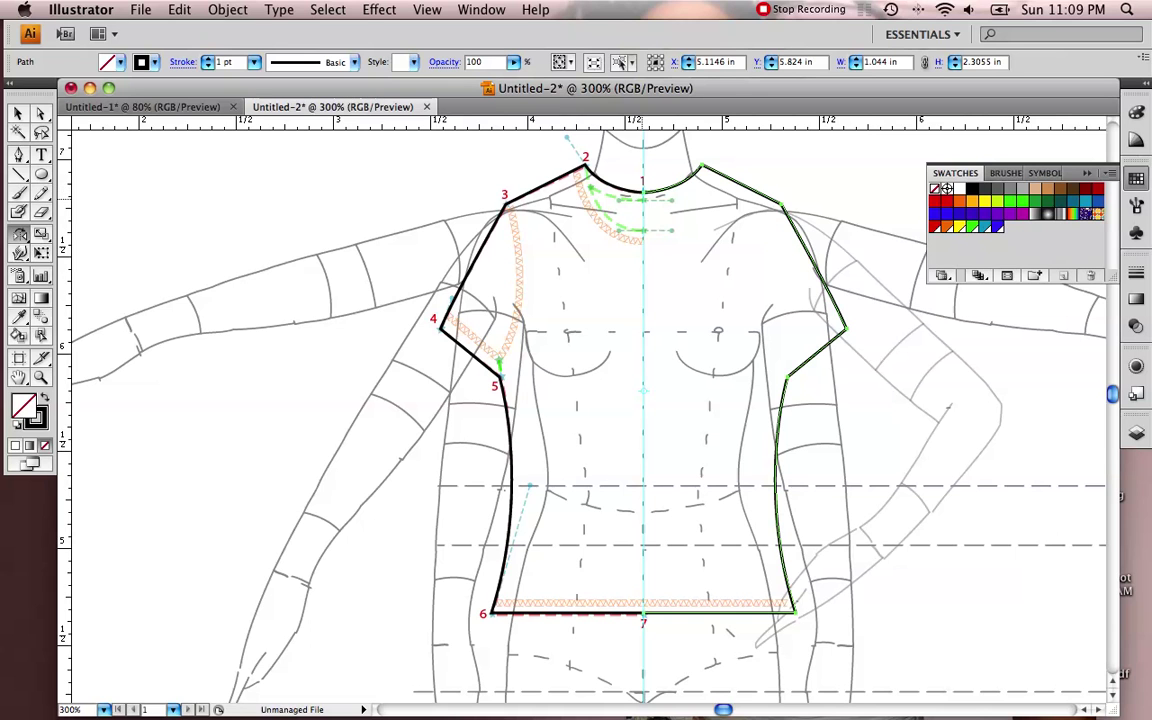
left_click(20, 115)
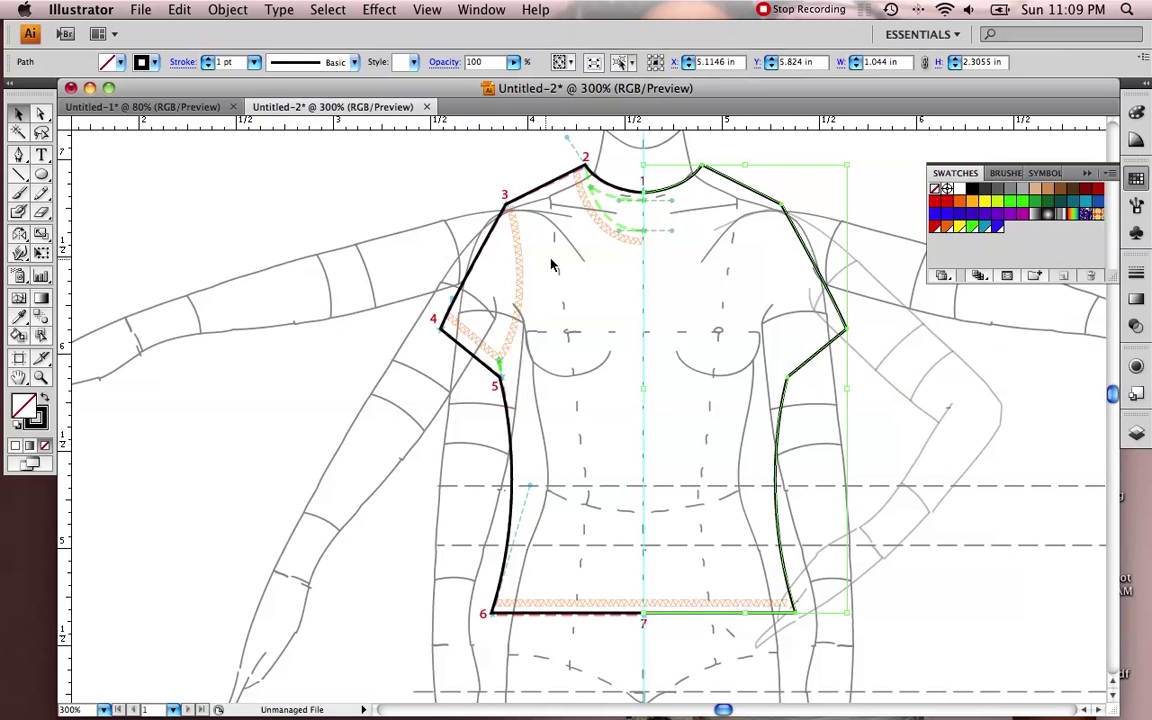
left_click(597, 250)
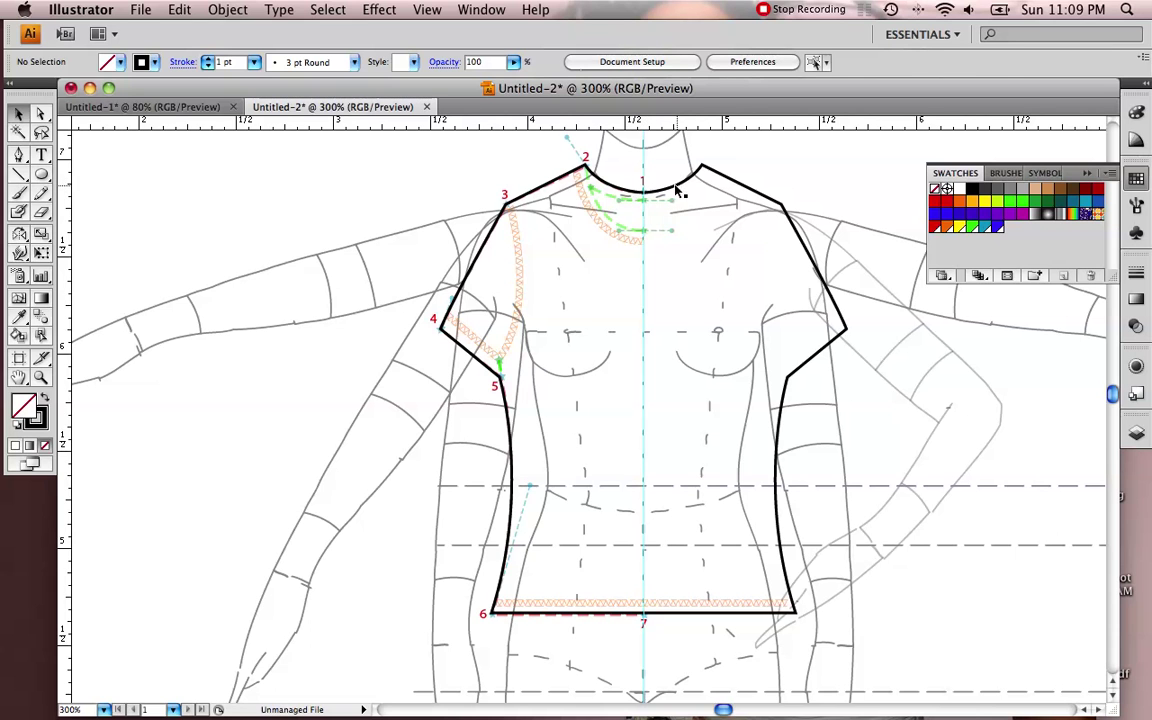
Nudge the mirrored half sideways off the centre guide and move it back against the original half
left_click(676, 190)
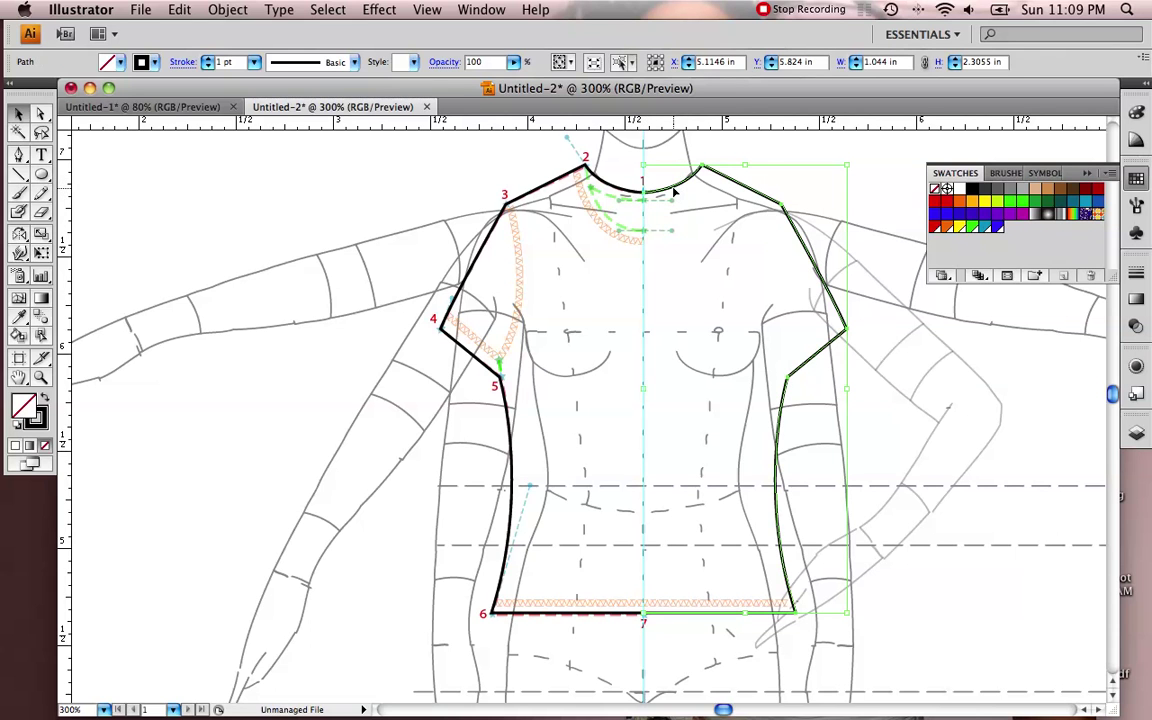
key("Right")
key("Right")
key("Right")
key("Right")
key("Right")
key("Right")
key("Right")
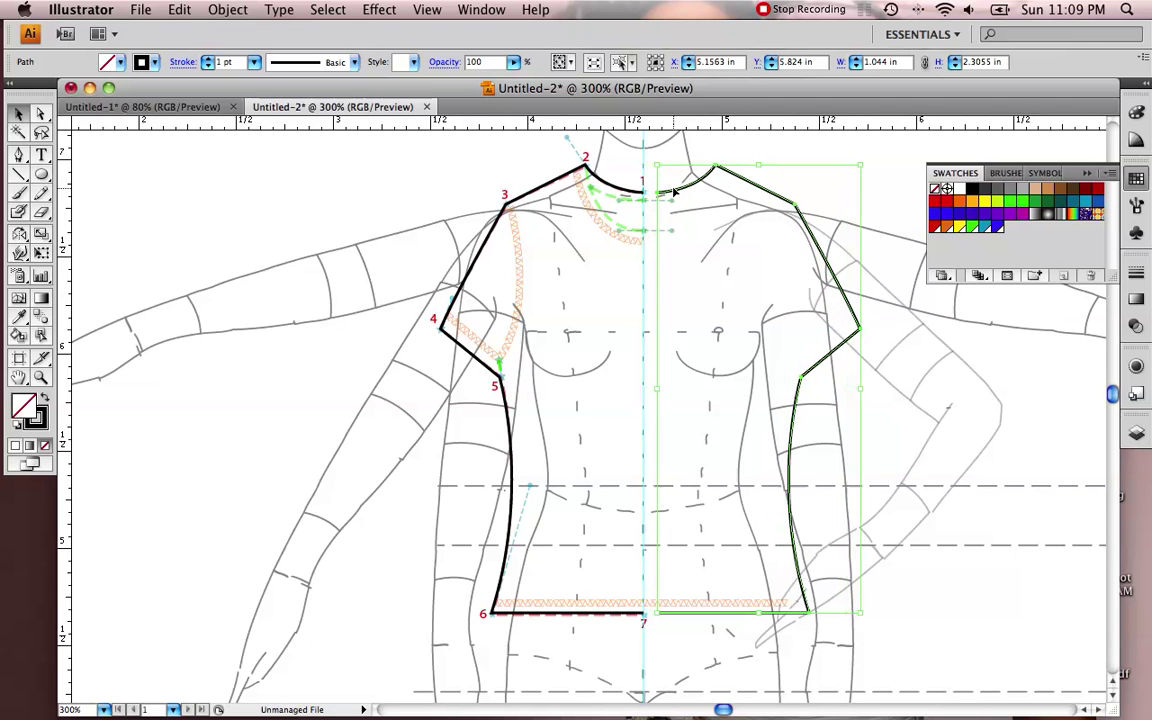
key("Left")
key("Left")
key("Left")
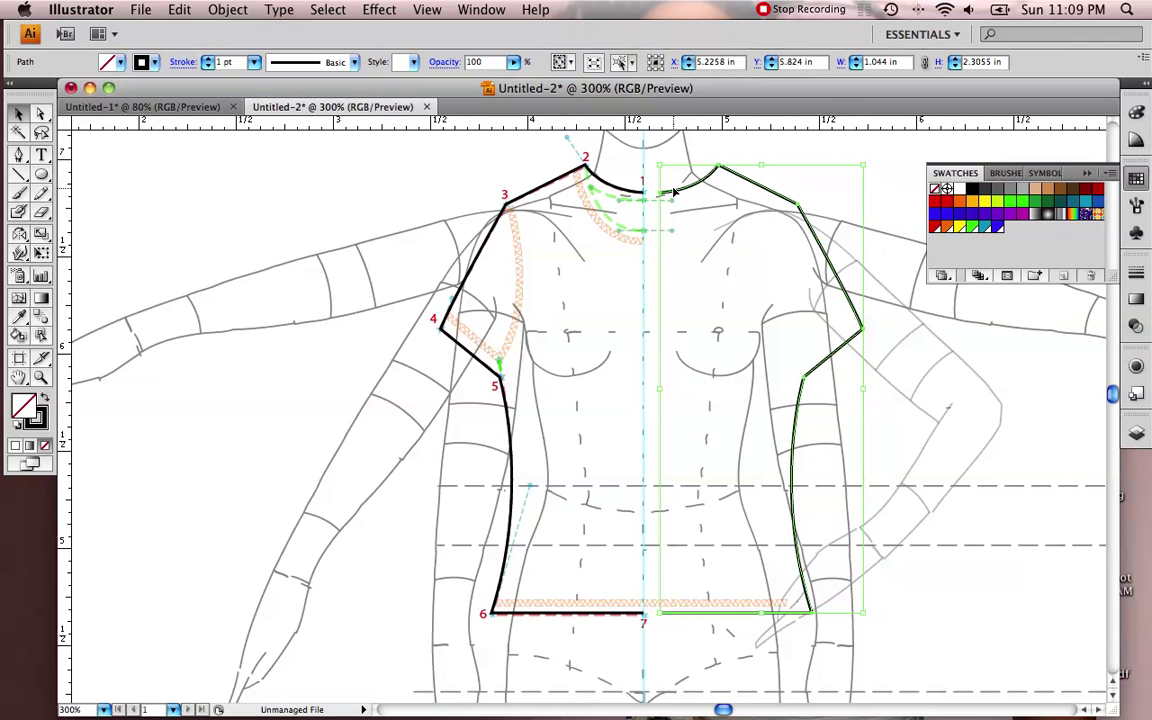
key("Left")
key("Left")
key("Left")
key("Left")
key("Left")
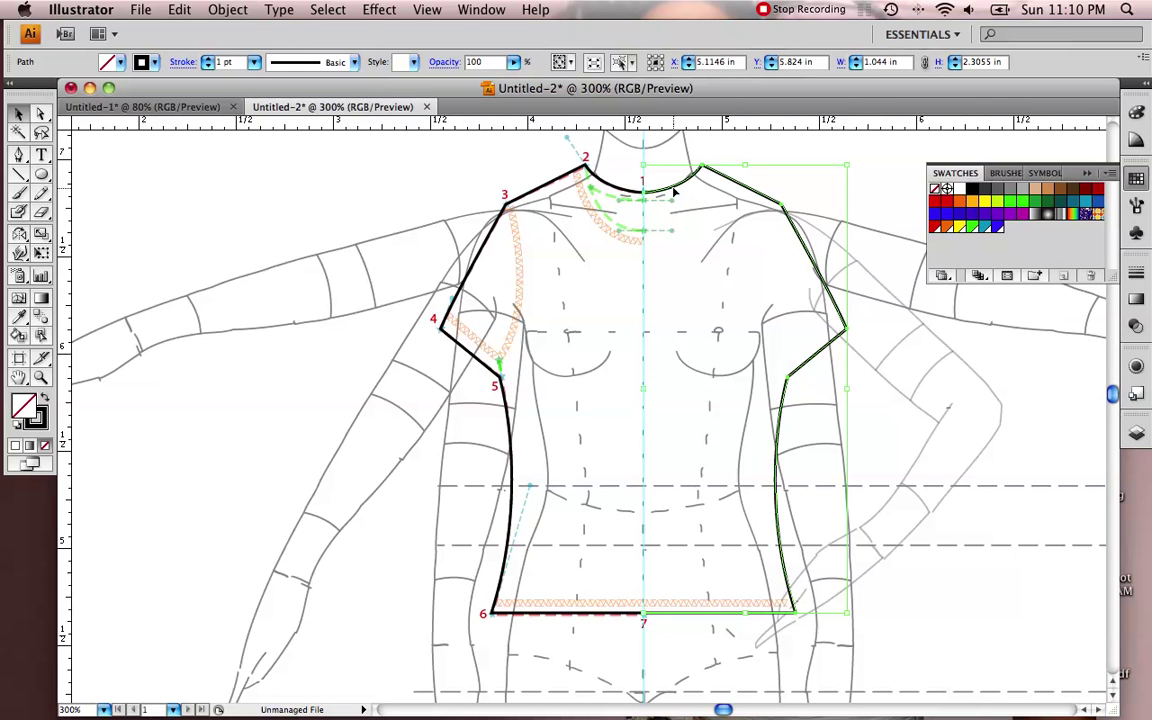
Draw two separate practice lines above the artboard sloping down to nearly meet at the centre guide, the right one about 0.56 in wide
scroll(848, 476, "up", 10)
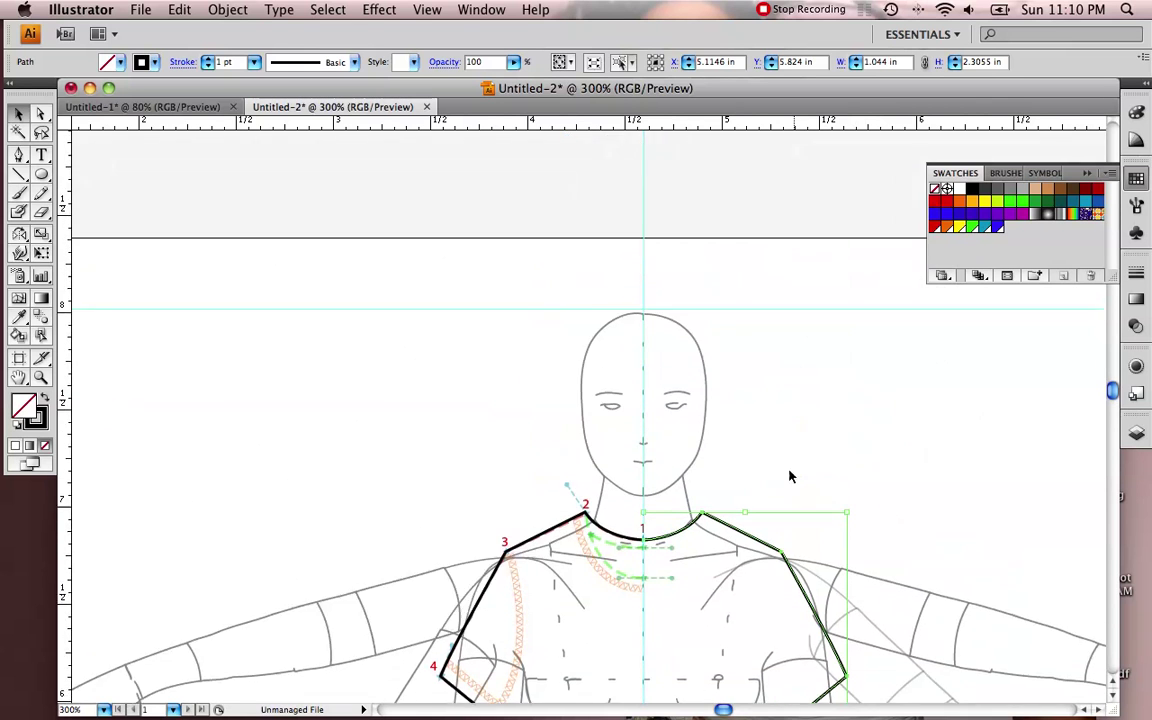
scroll(660, 590, "down", 12)
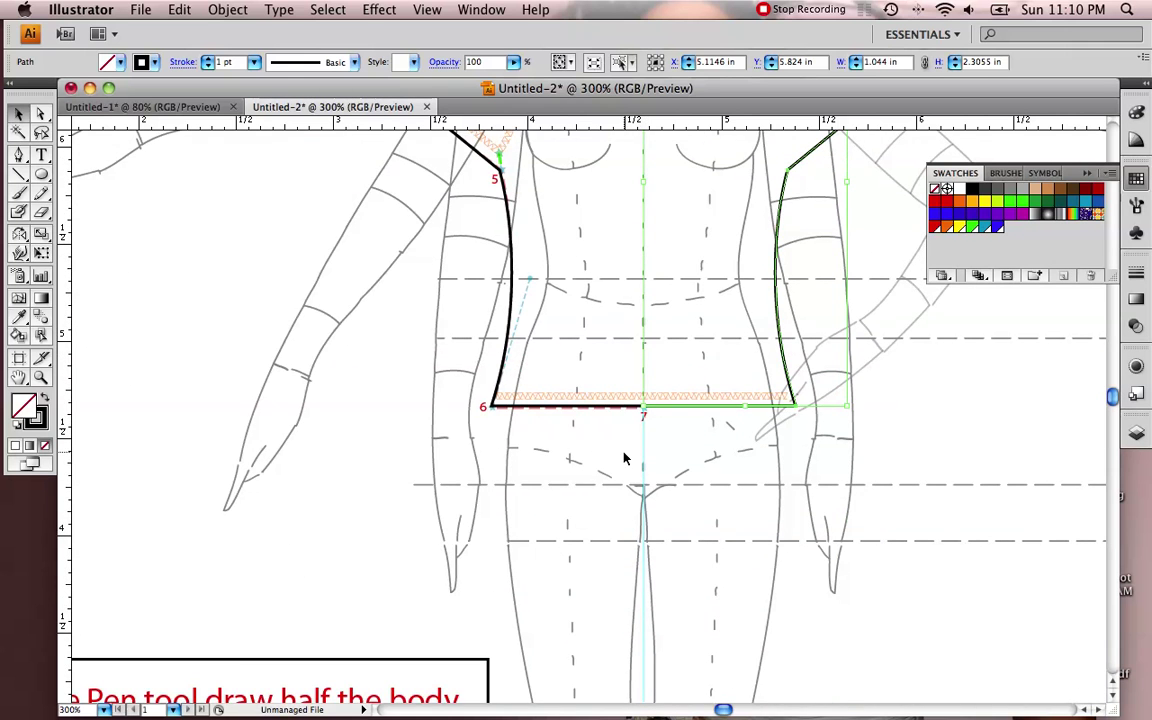
scroll(645, 489, "up", 12)
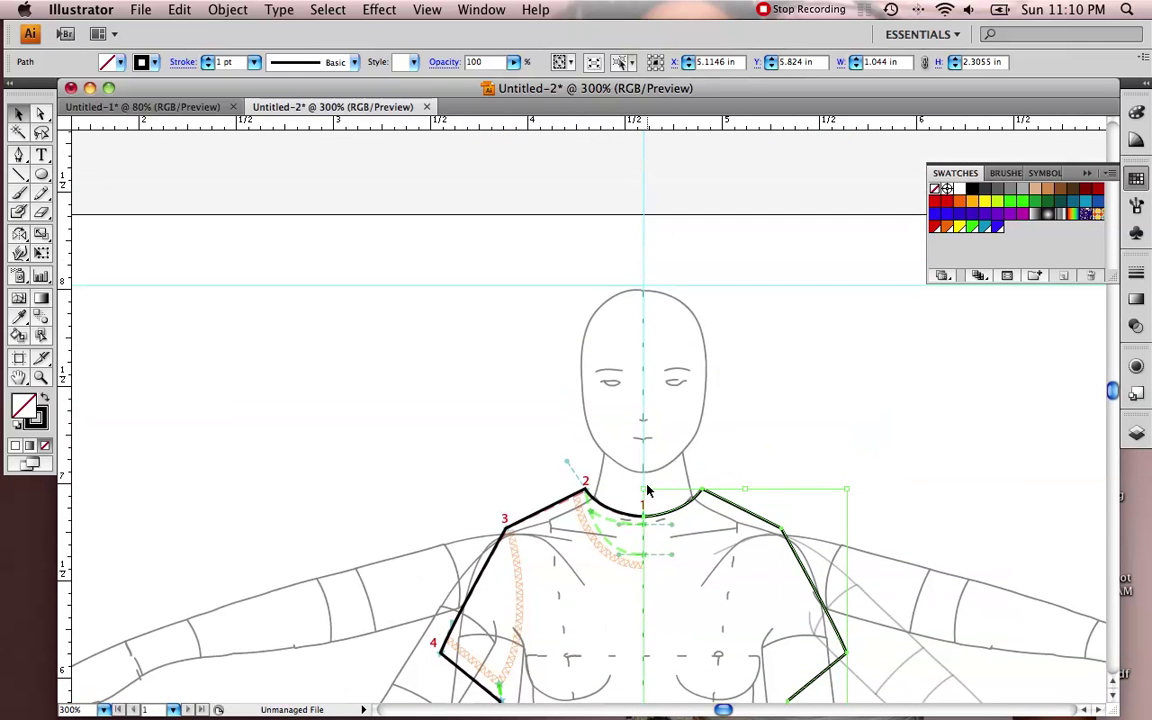
scroll(647, 490, "up", 5)
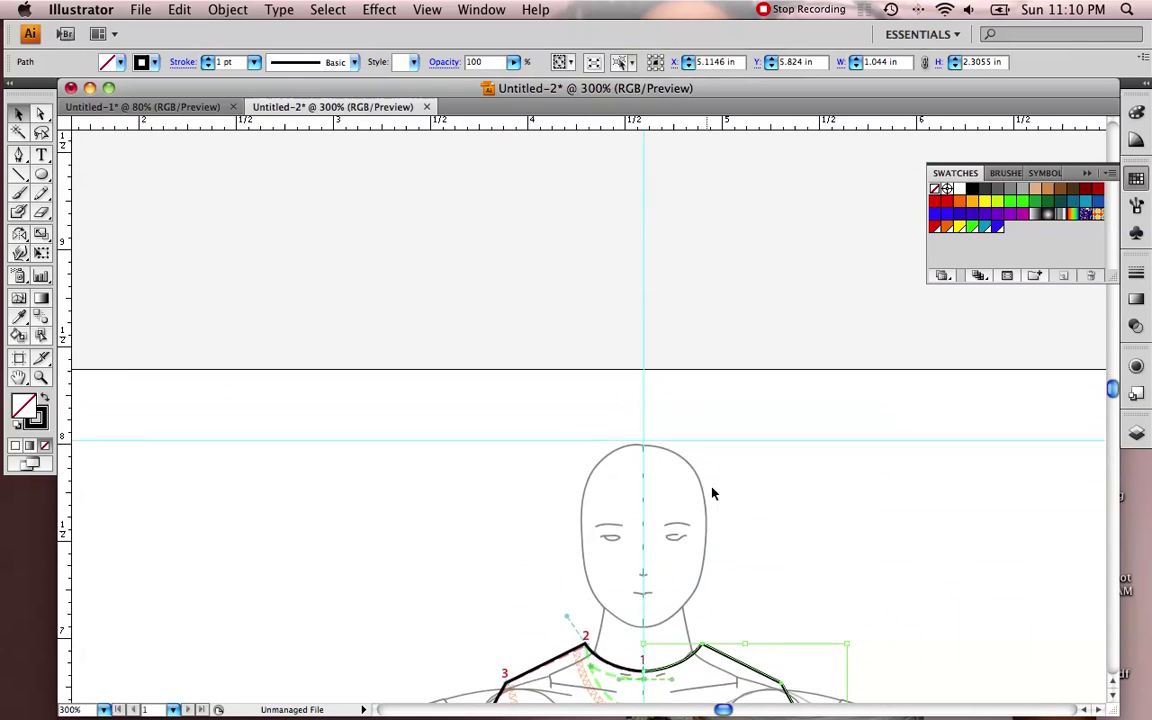
left_click(20, 177)
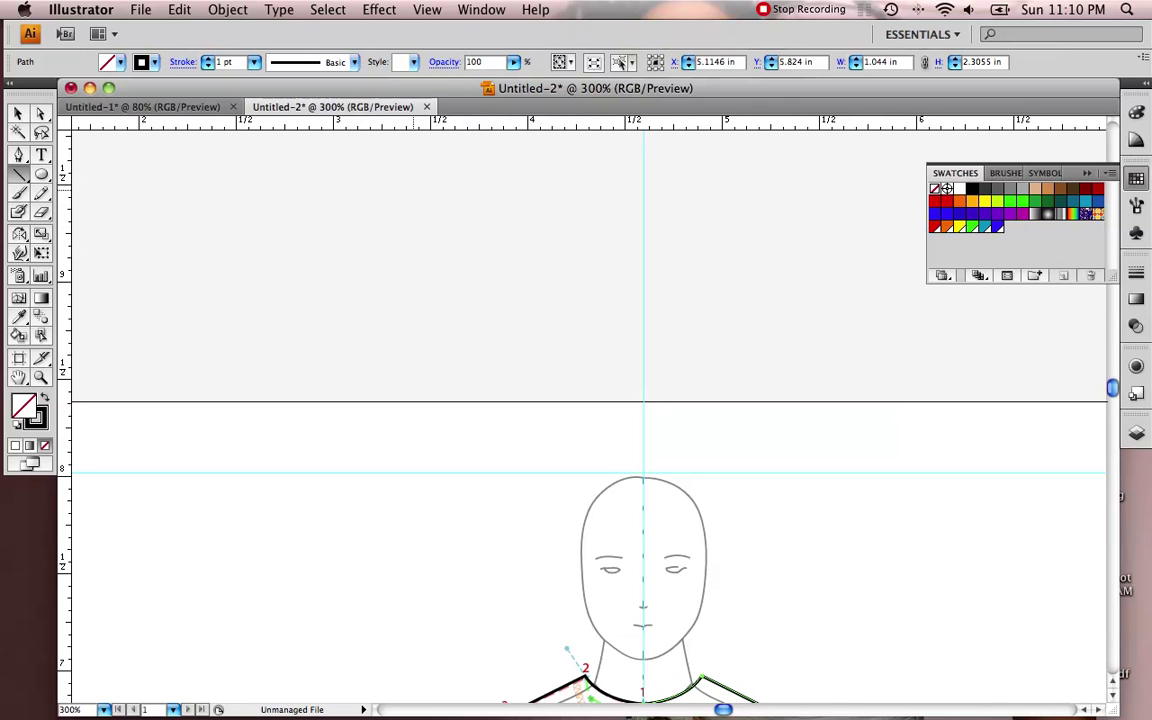
left_click(415, 233)
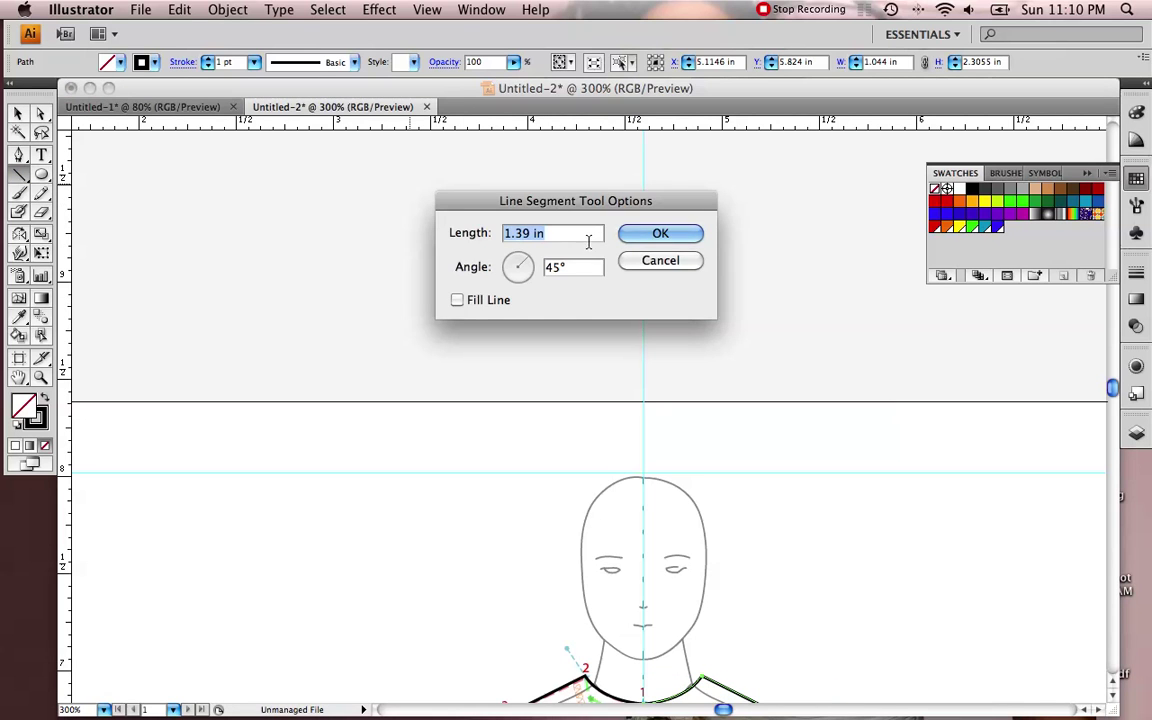
left_click(675, 260)
mouse_move(490, 219)
left_mouse_down()
mouse_move(642, 268)
mouse_move(755, 212)
left_mouse_up()
left_click_drag(675, 265, 648, 267)
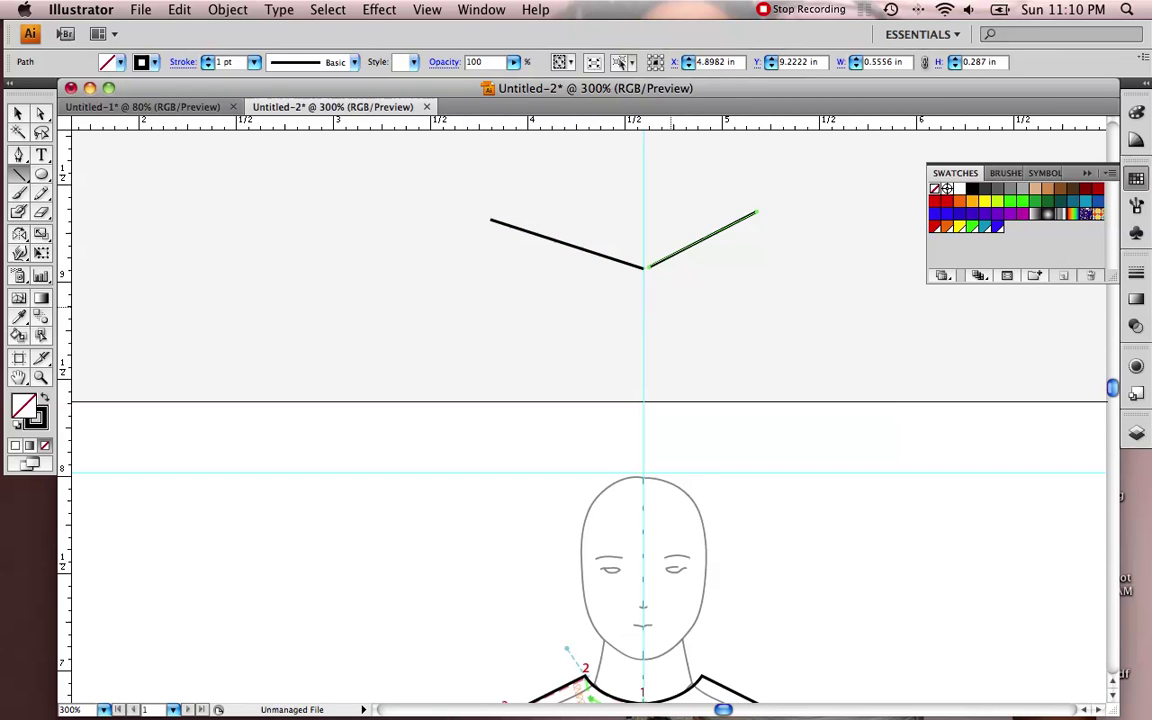
Select the two facing endpoints of the practice lines with the Direct Selection tool and join them into one path
left_click(41, 377)
left_click_drag(590, 221, 692, 318)
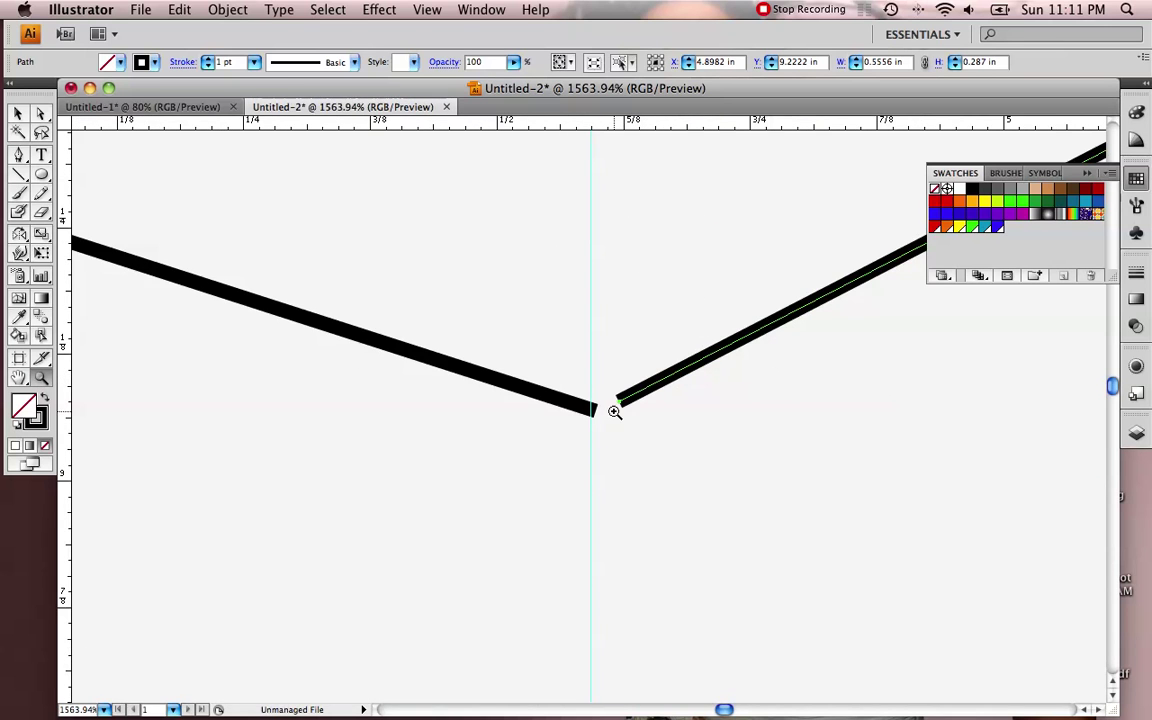
left_click(17, 116)
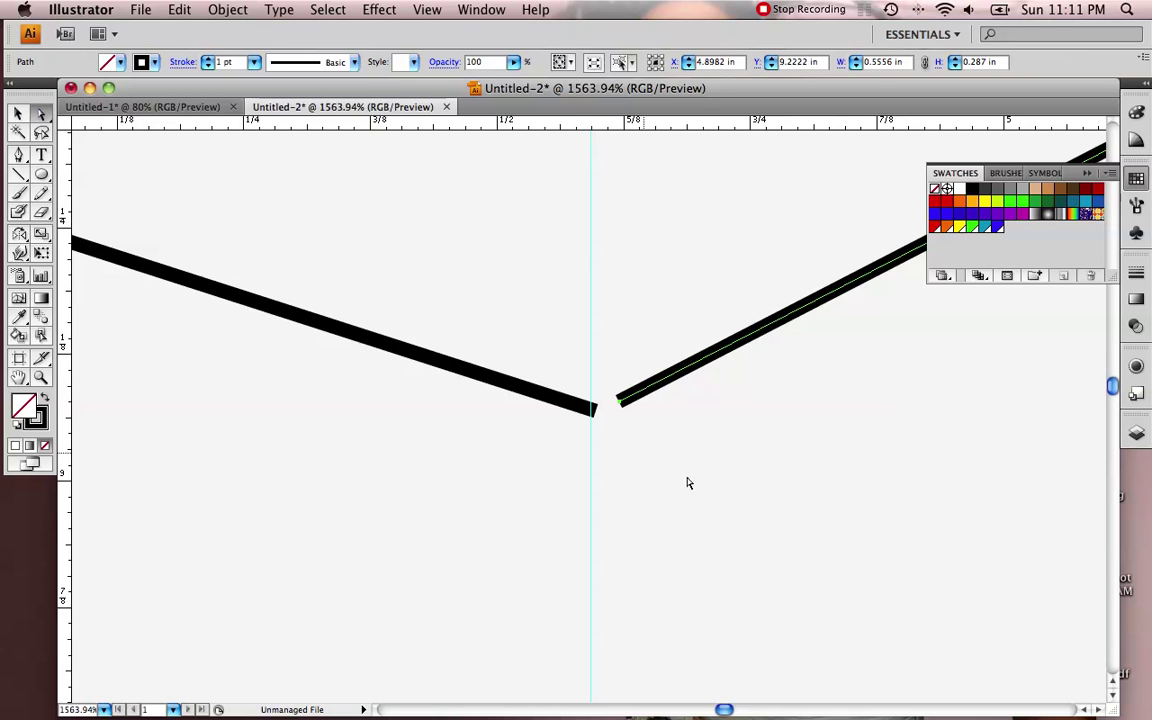
left_click(602, 414)
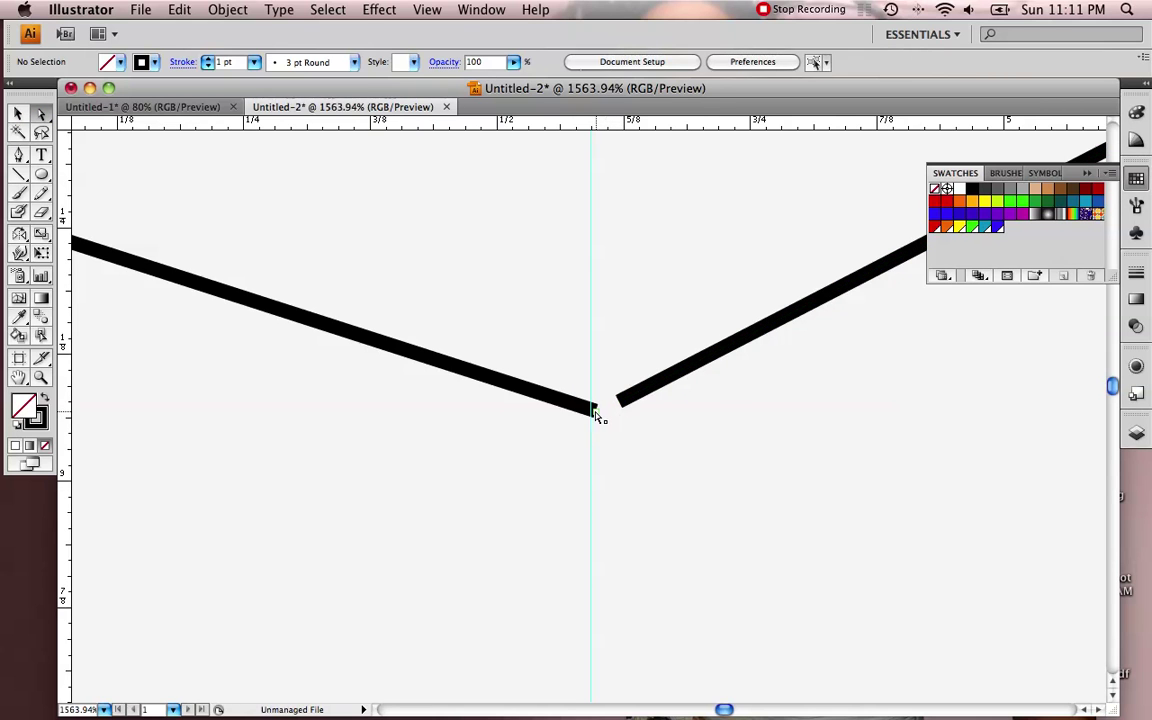
left_click(597, 410)
left_click(617, 453)
left_click_drag(501, 334, 689, 500)
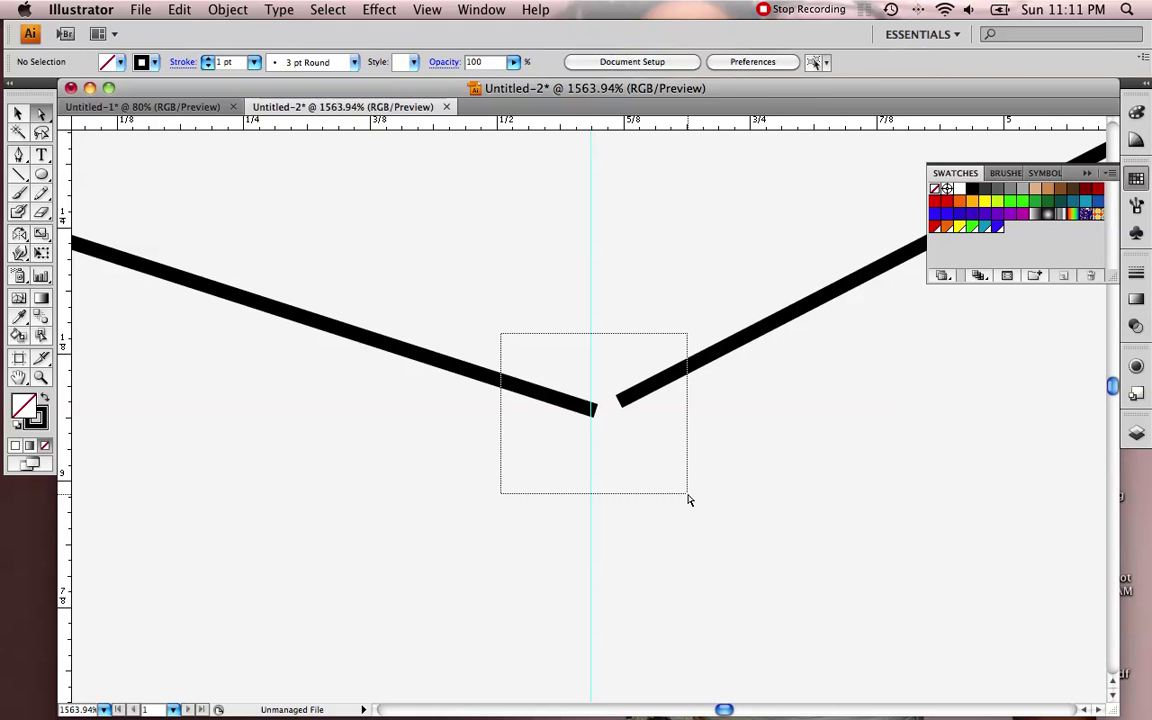
left_click_drag(688, 499, 688, 499)
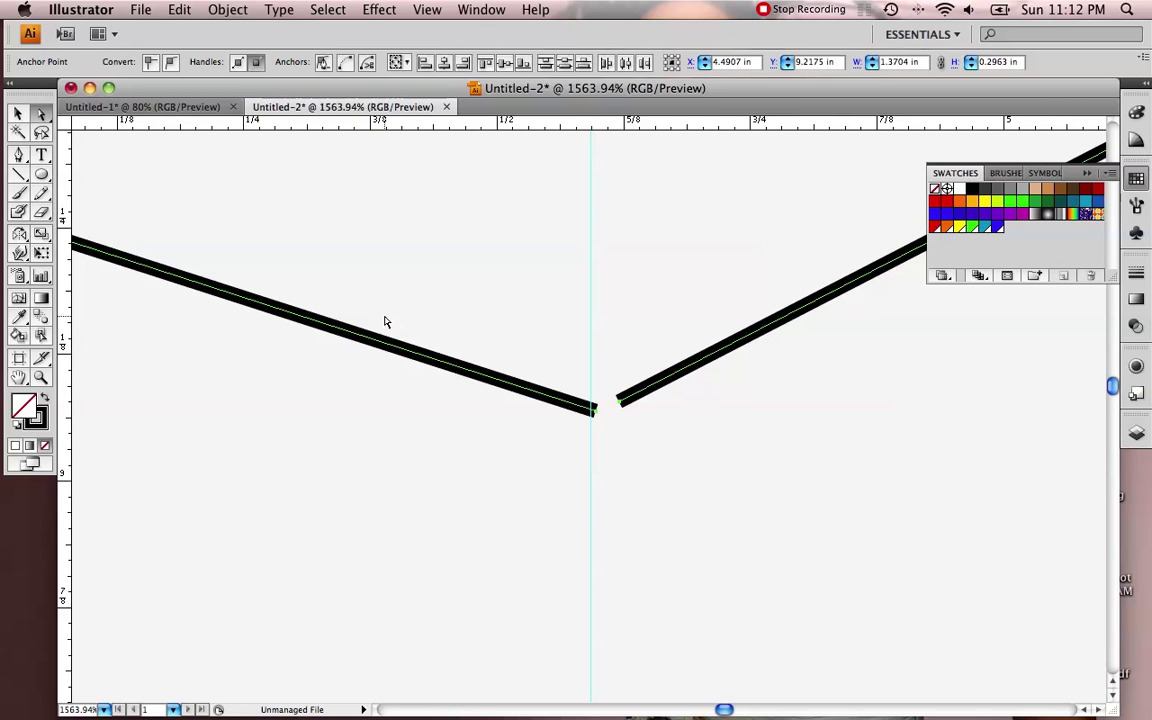
left_click(210, 10)
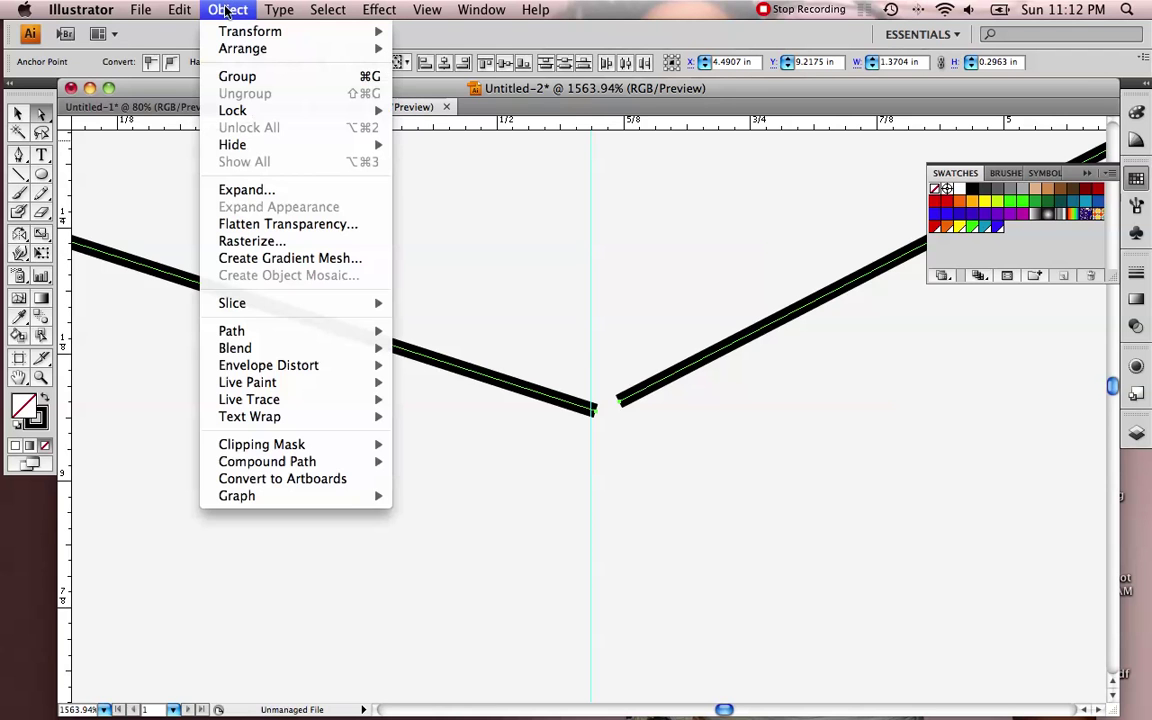
mouse_move(280, 332)
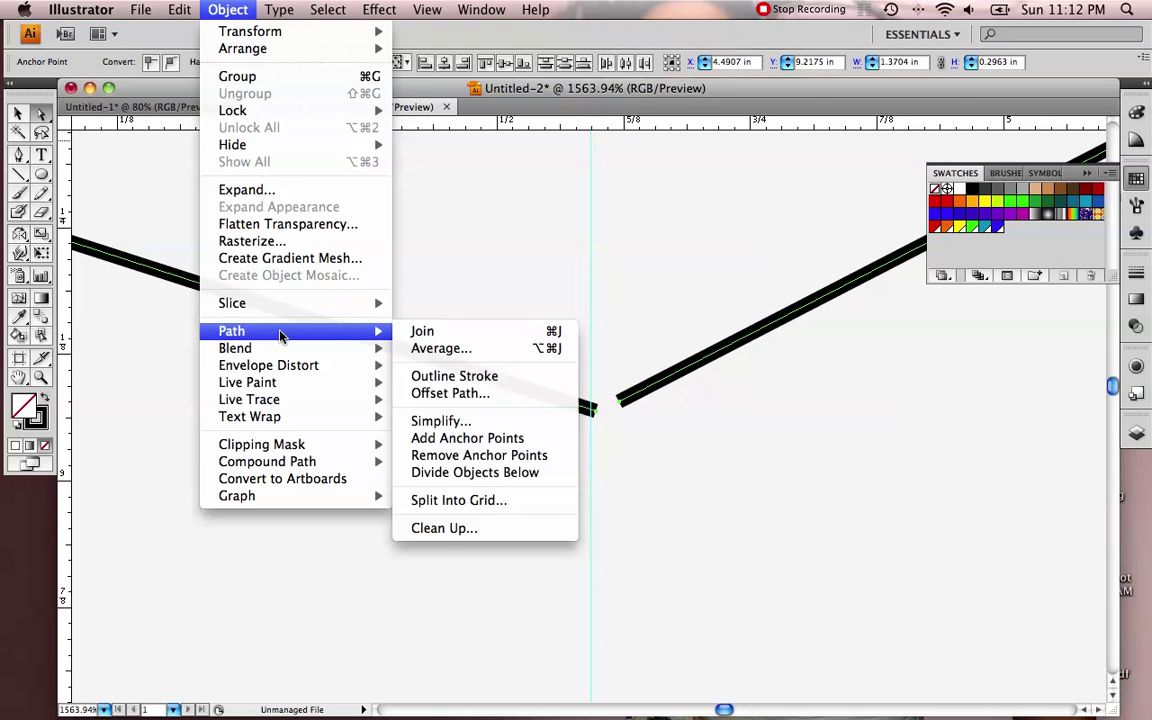
left_click(449, 333)
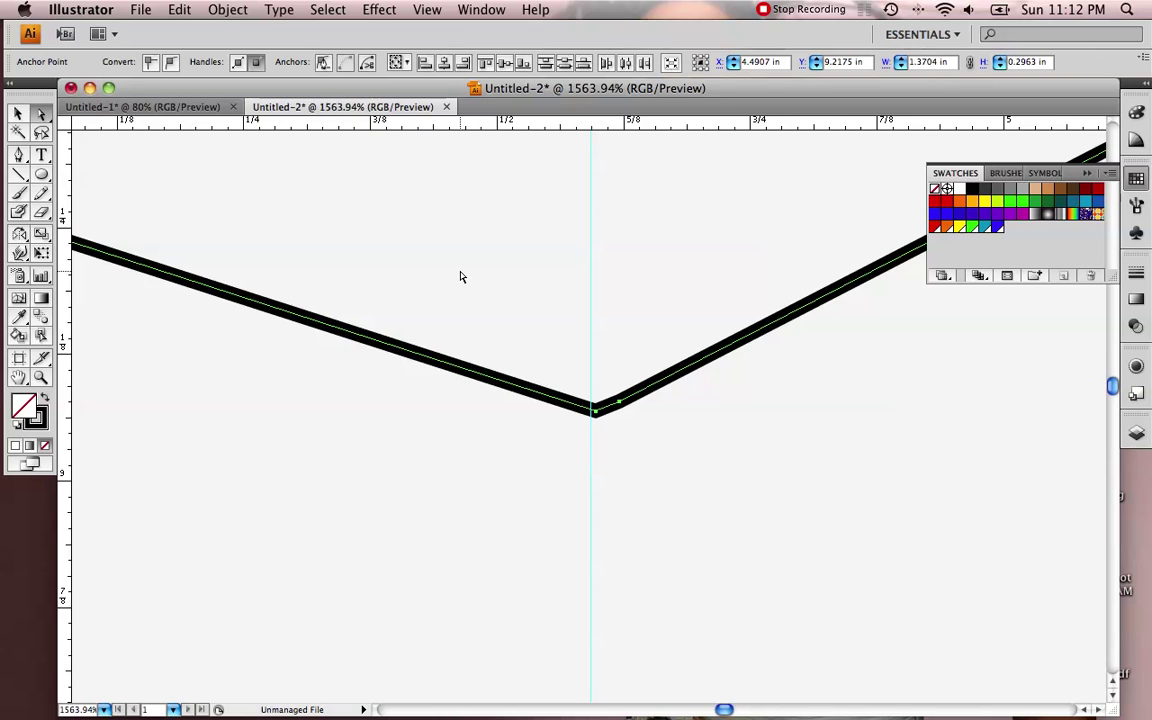
Move the two anchor points at the joint separately, the right one to about X 4.62, Y 9.06 in and the left to X 4.59, Y 9.04 in
left_click(635, 419)
left_click(621, 410)
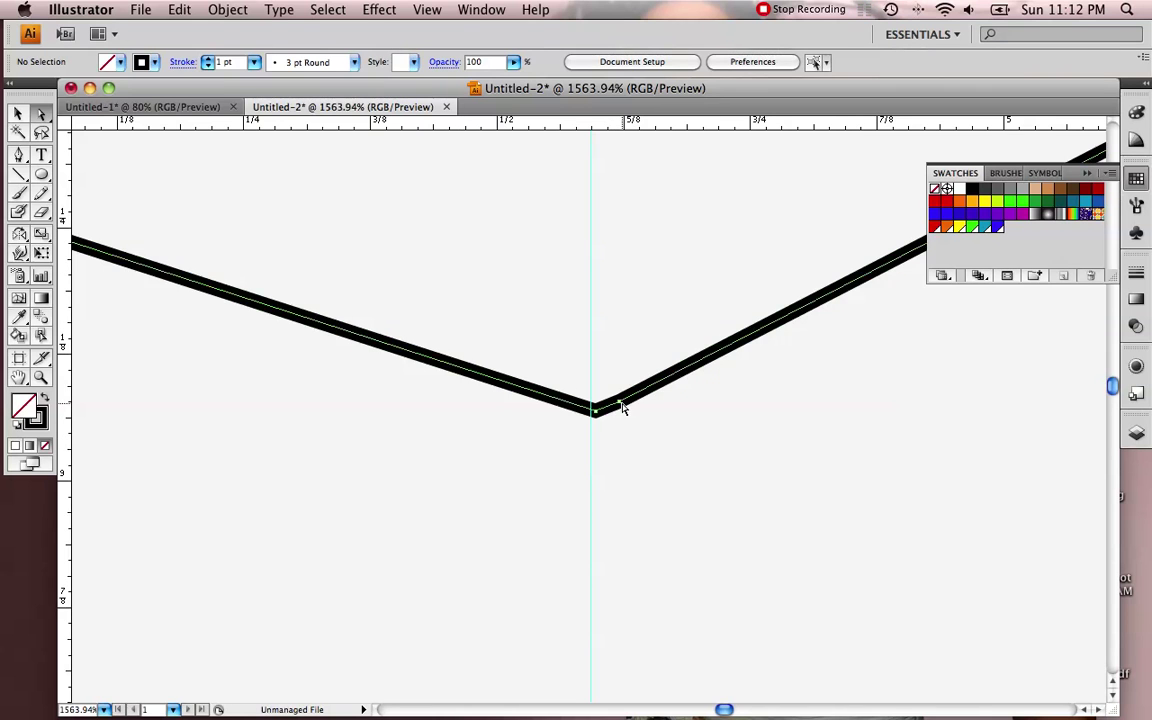
mouse_move(621, 410)
left_mouse_down()
mouse_move(621, 432)
mouse_move(589, 427)
mouse_move(614, 424)
left_mouse_up()
left_click(619, 428)
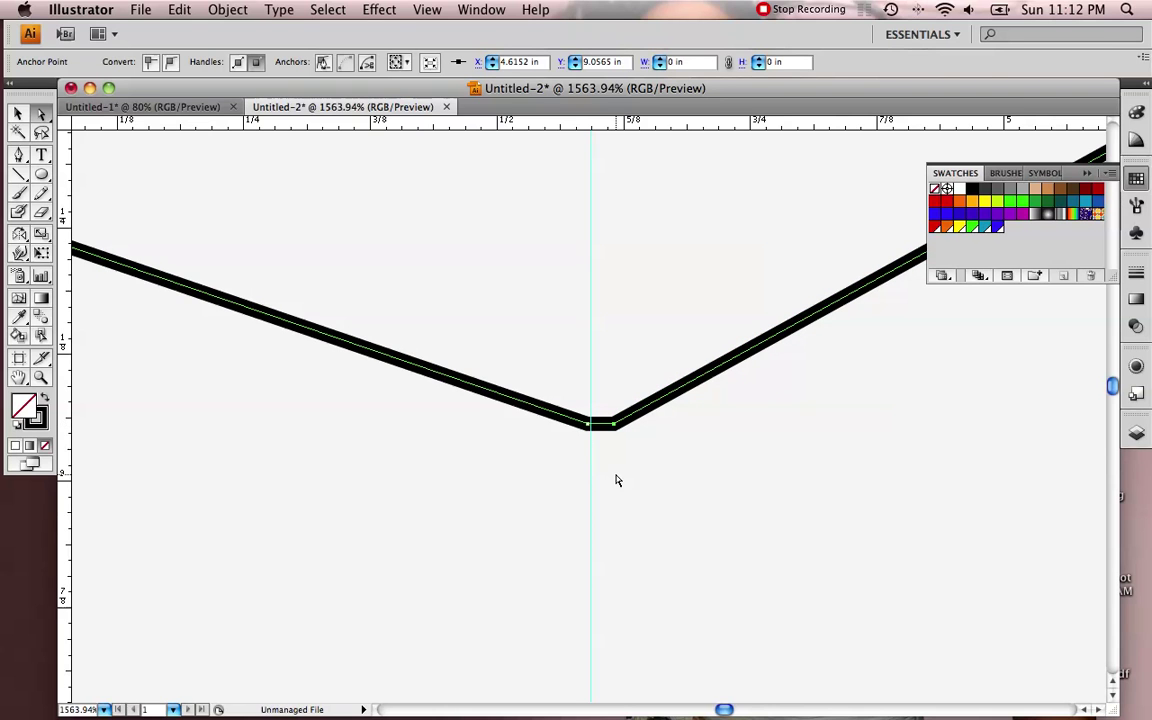
left_click_drag(589, 427, 594, 442)
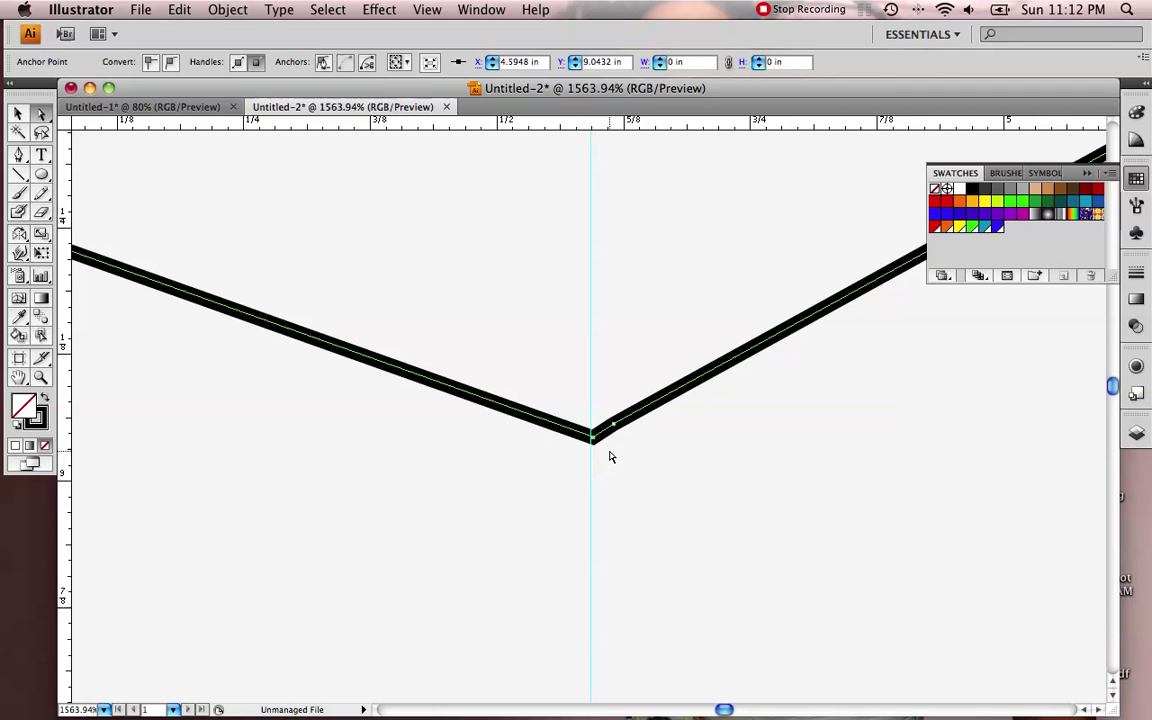
Undo the separate anchor point moves and the join, back to two unconnected practice lines
key("super+z")
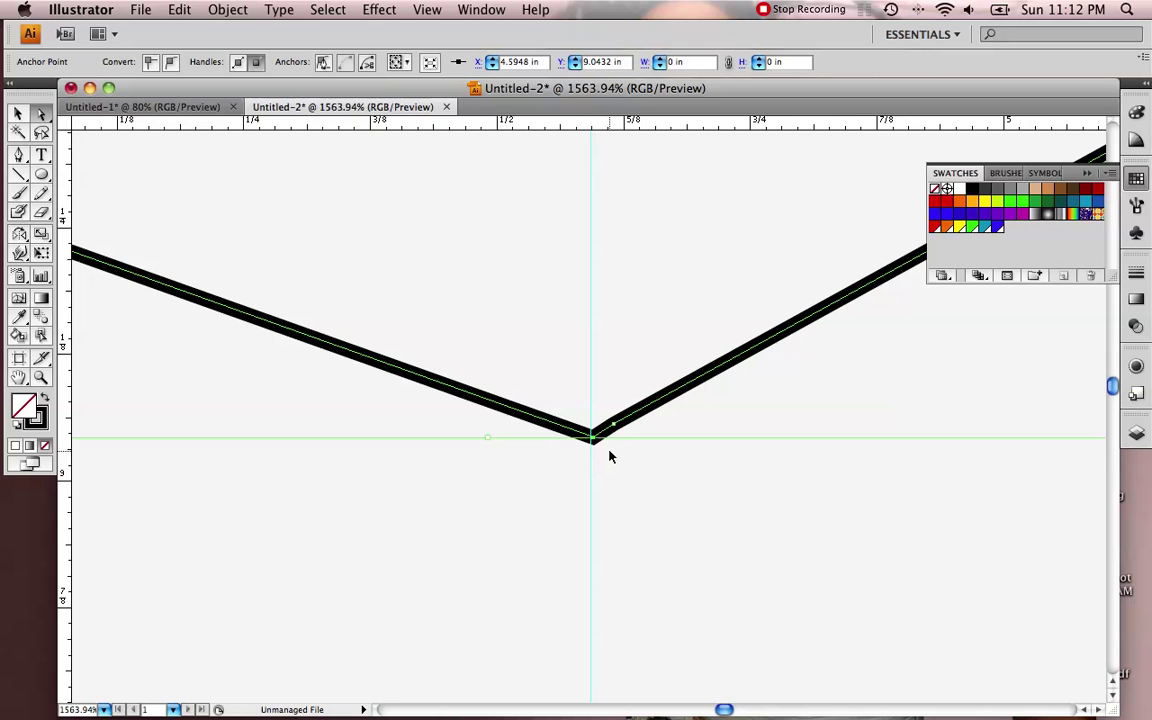
key("super+z")
key("super+z")
key("super+z")
key("super+z")
key("super+z")
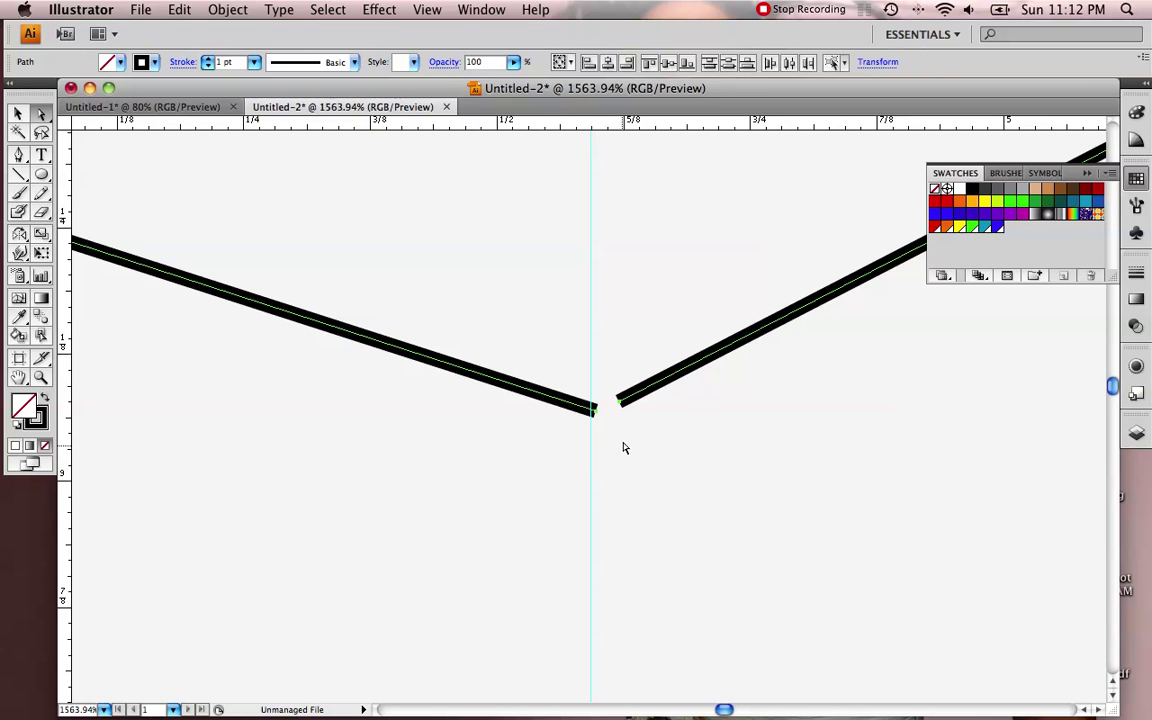
Select the two facing endpoints of the practice lines and average their positions along both axes
left_click_drag(544, 352, 657, 462)
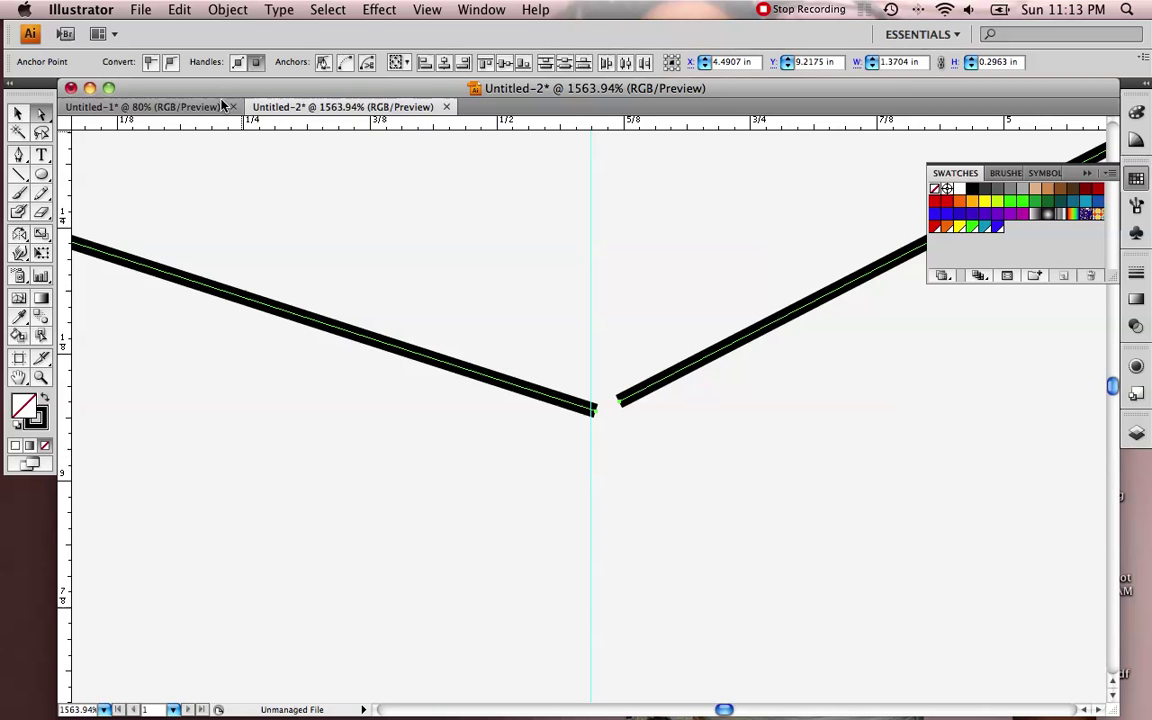
left_click(228, 10)
mouse_move(238, 330)
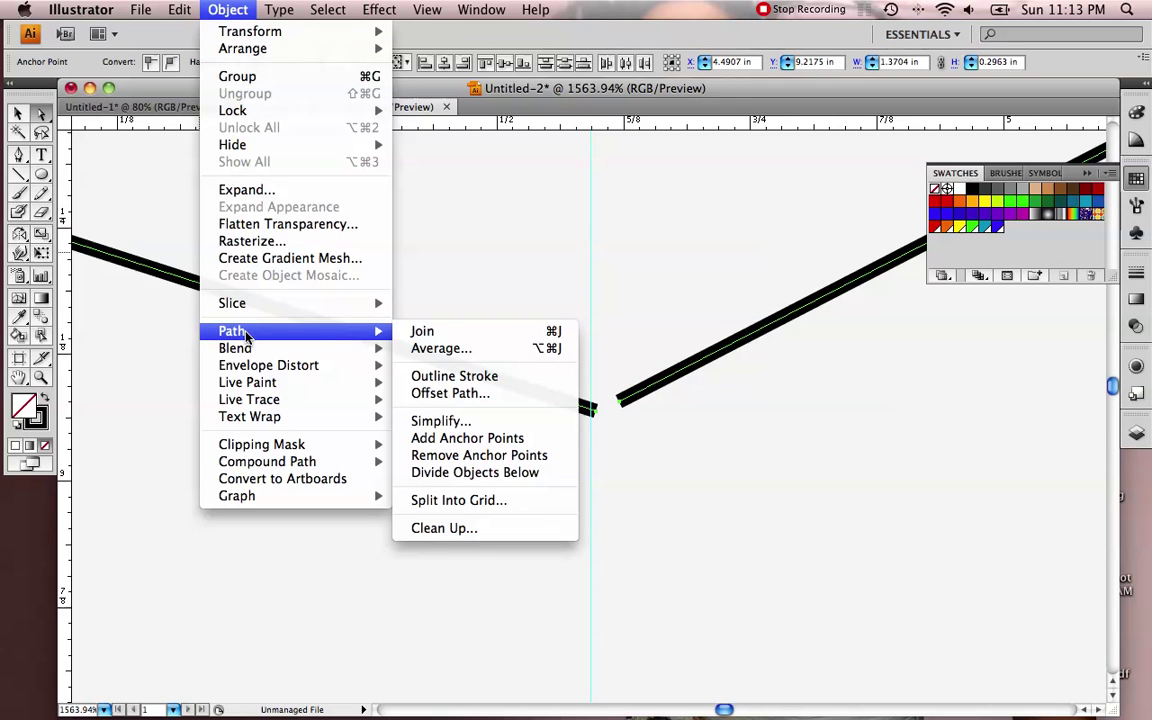
left_click(433, 350)
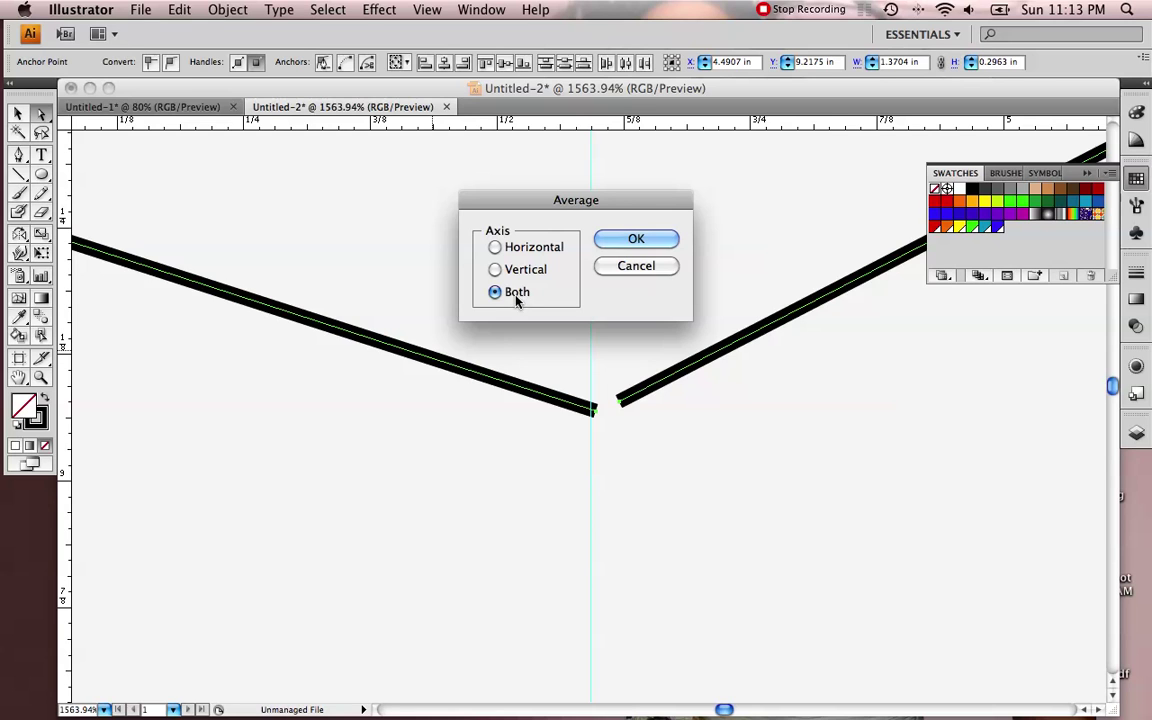
left_click(642, 240)
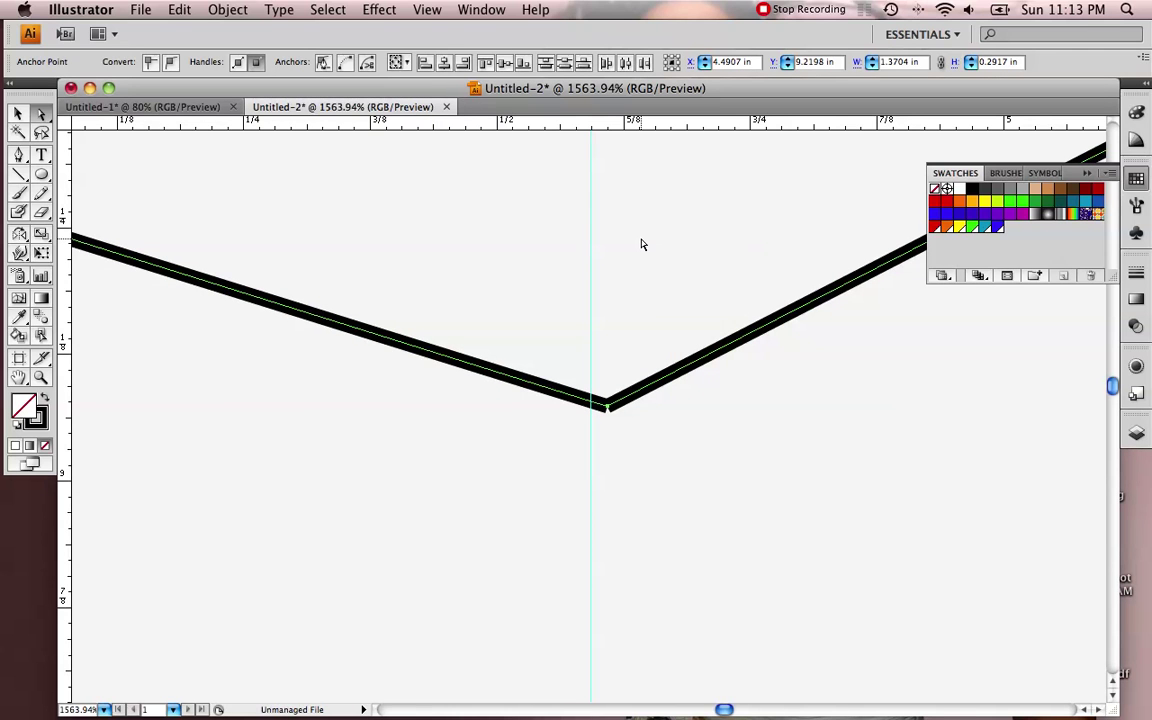
Join the two averaged endpoints of the practice lines with a corner point
left_click(228, 10)
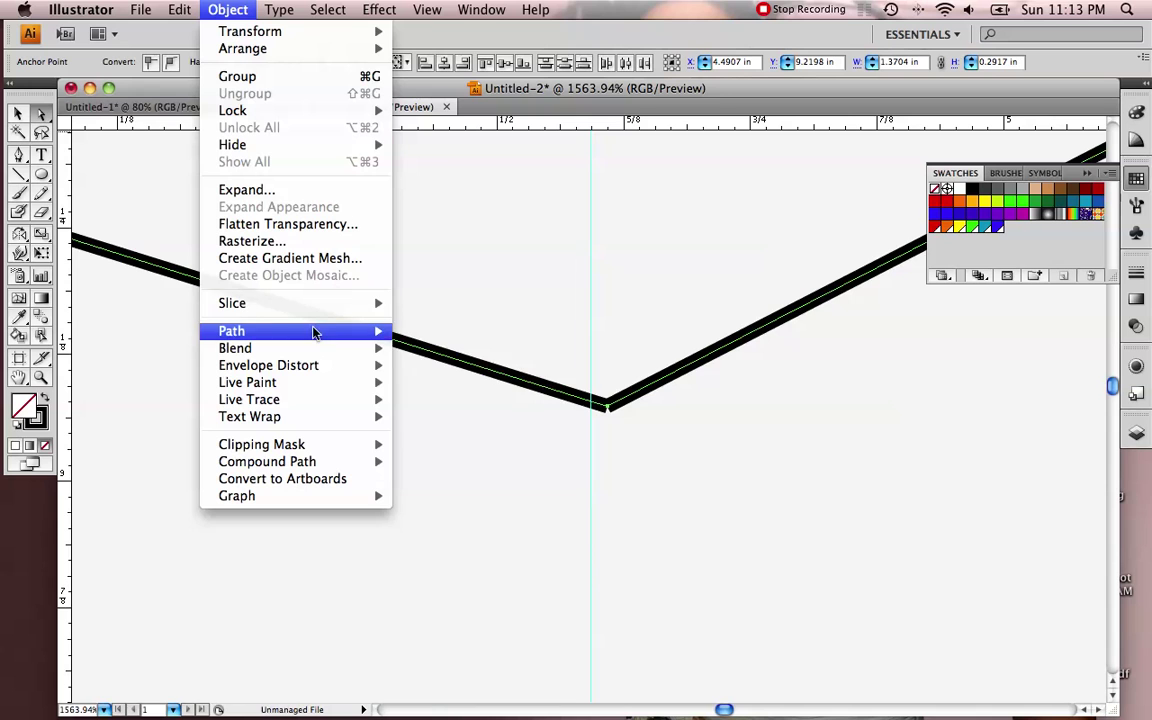
mouse_move(314, 333)
left_click(503, 338)
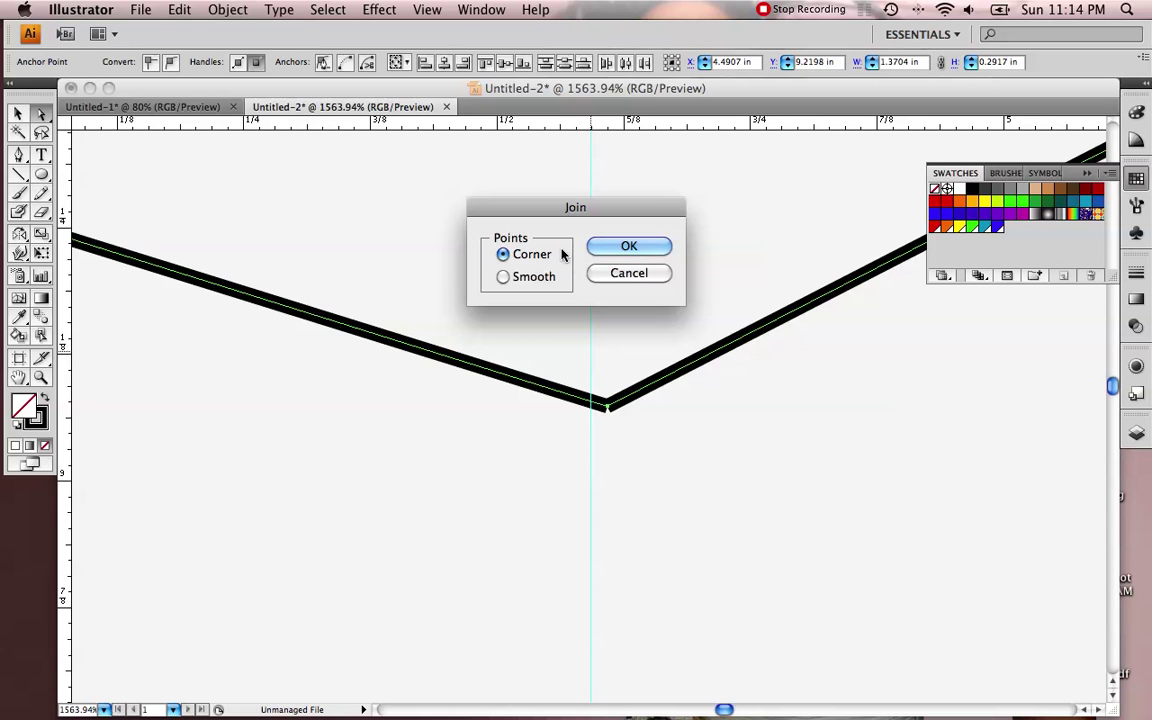
left_click(632, 248)
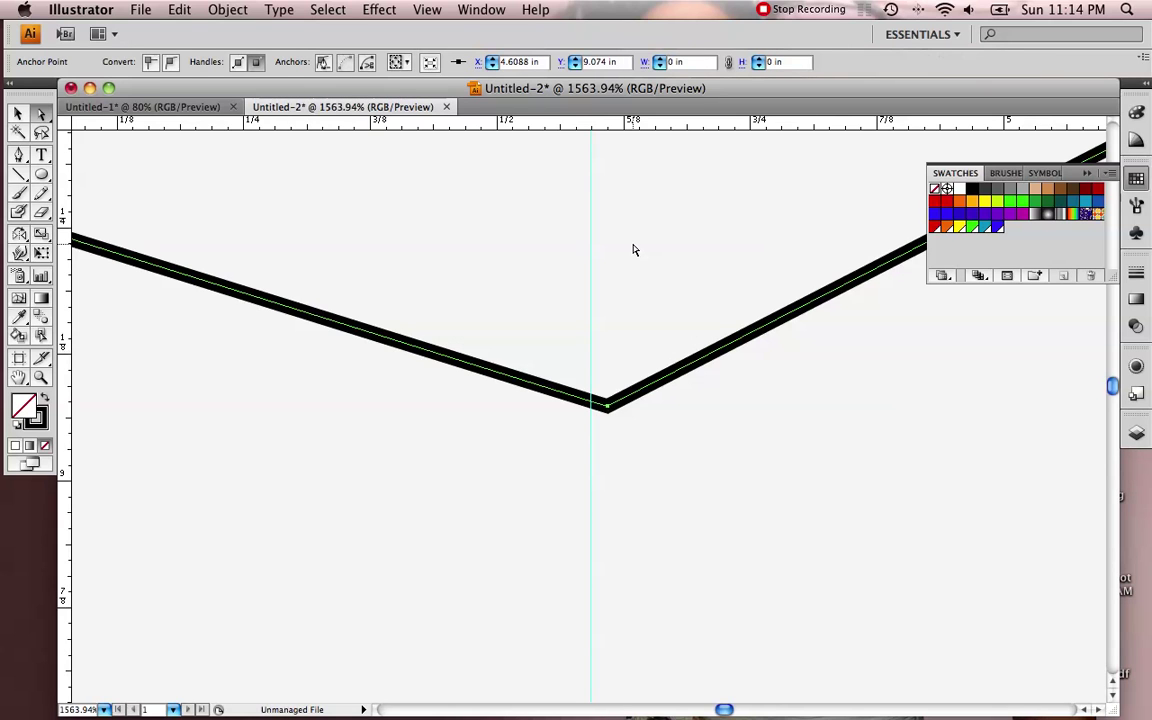
Move the practice path's joined corner point across the centre guide to about X 4.58, Y 9.05 in
left_click(615, 410)
left_click(613, 408)
left_click_drag(489, 383, 577, 435)
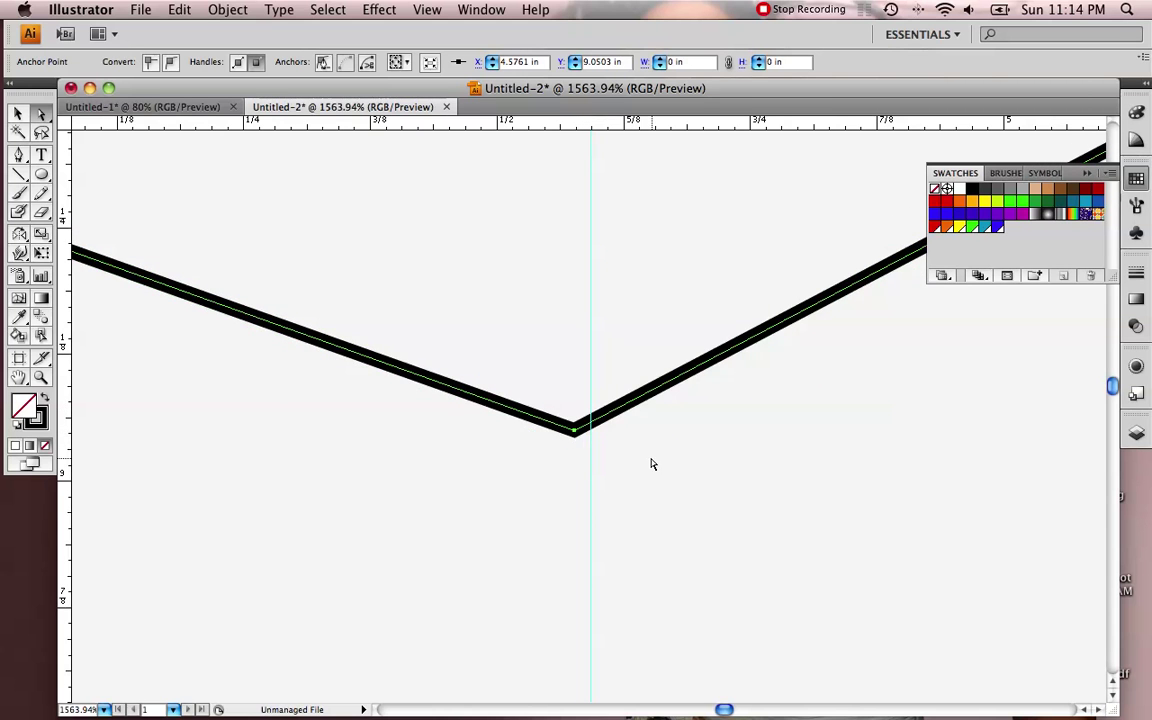
Select the whole joined practice path above the artboard and delete it
left_click(203, 208)
left_click(16, 113)
left_click_drag(208, 249, 338, 407)
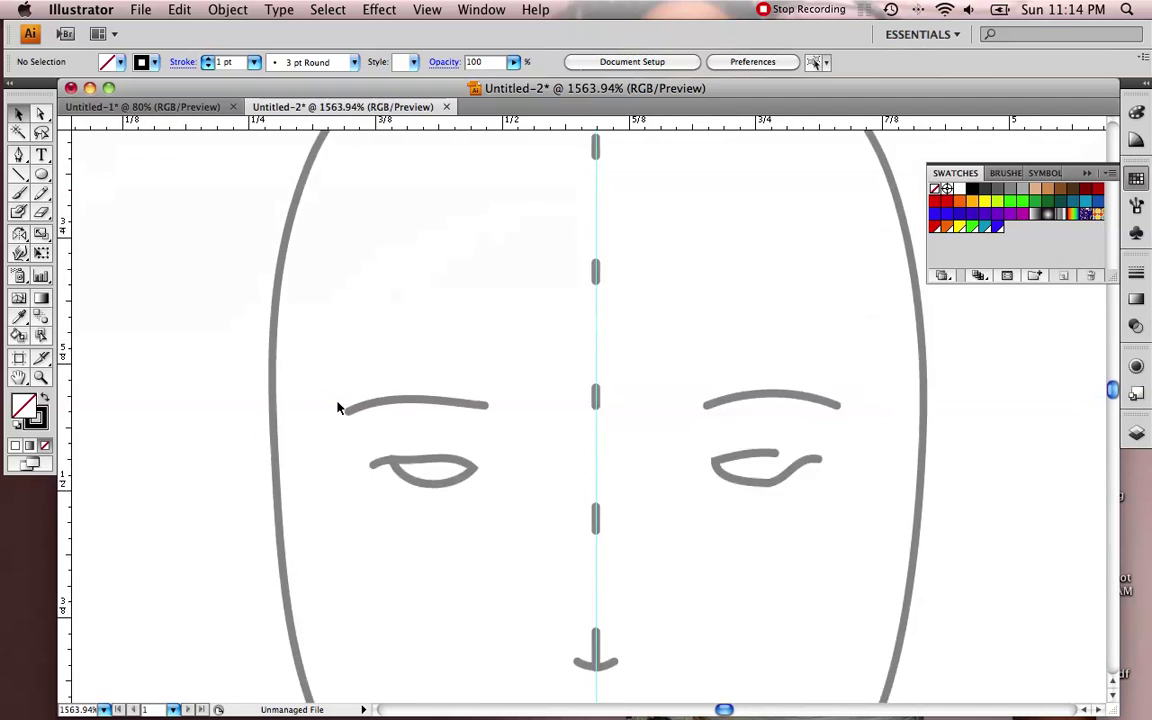
Select the two overlapping neckline endpoints at point 1 on the centre guide, then average and join them in one operation
scroll(338, 407, "down", 5)
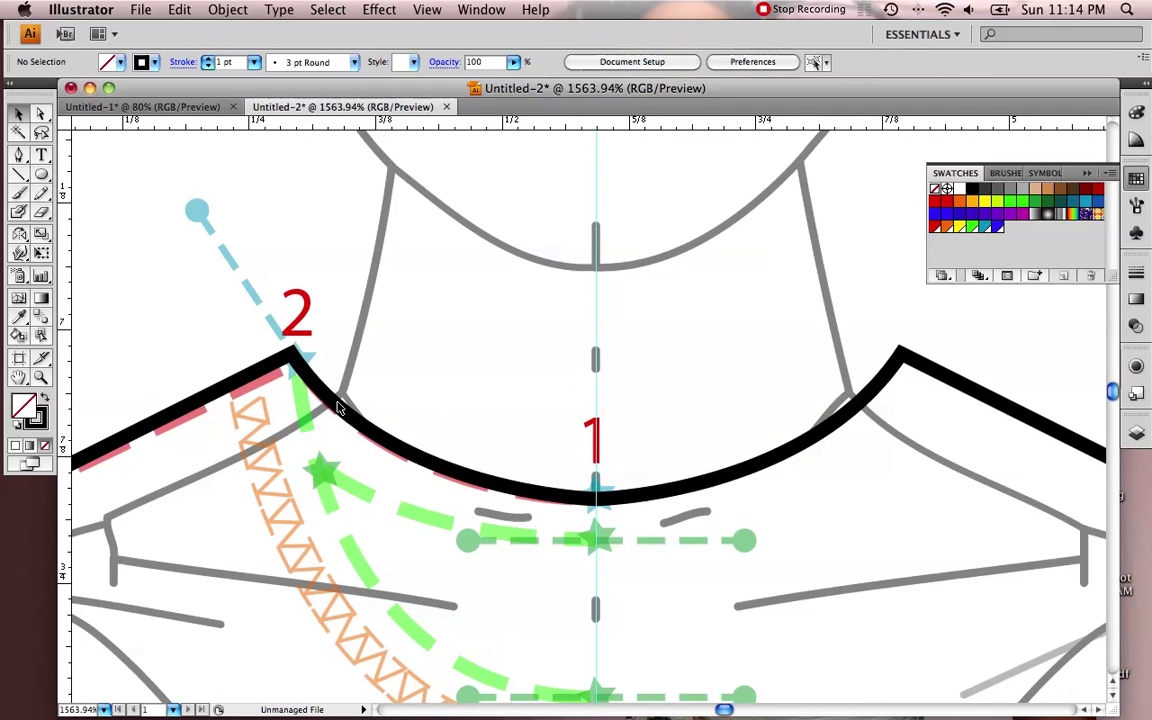
key("a")
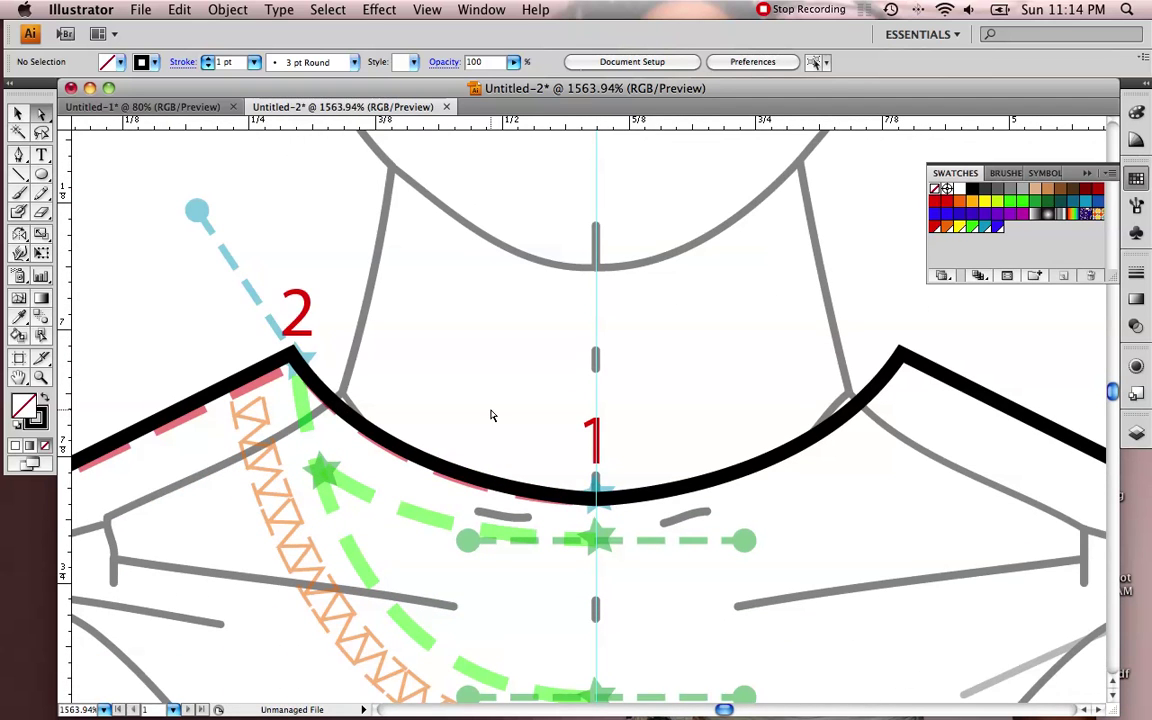
left_click_drag(543, 442, 668, 555)
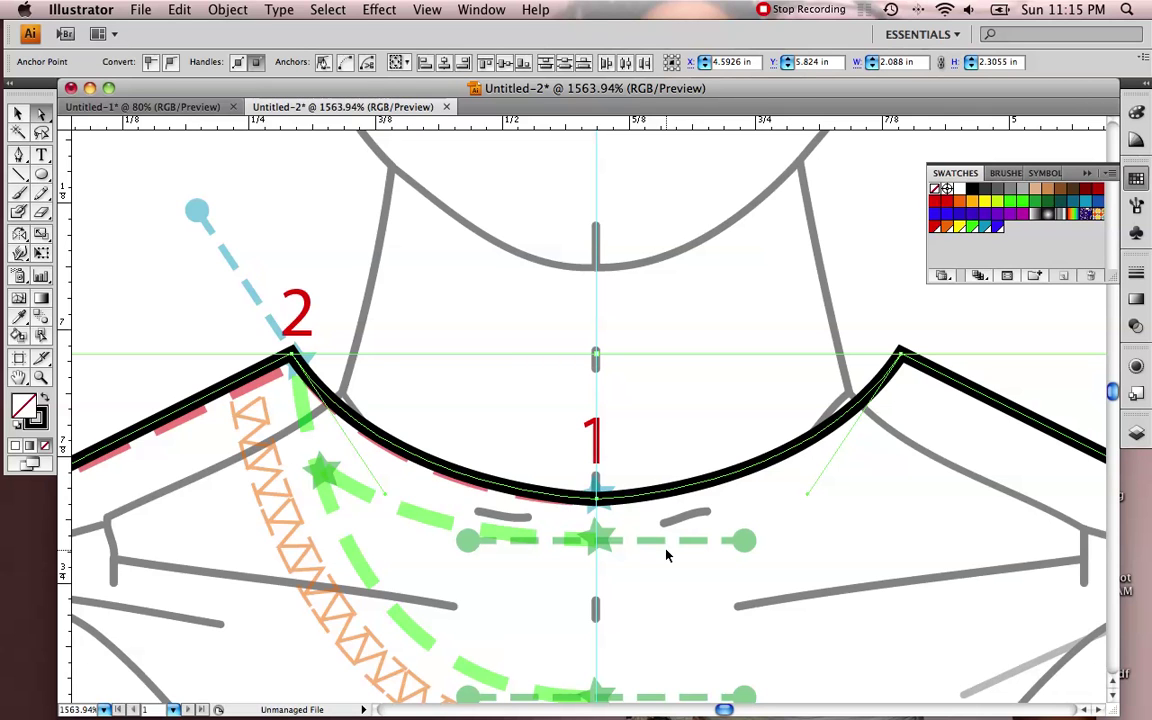
key("alt+shift+super+j")
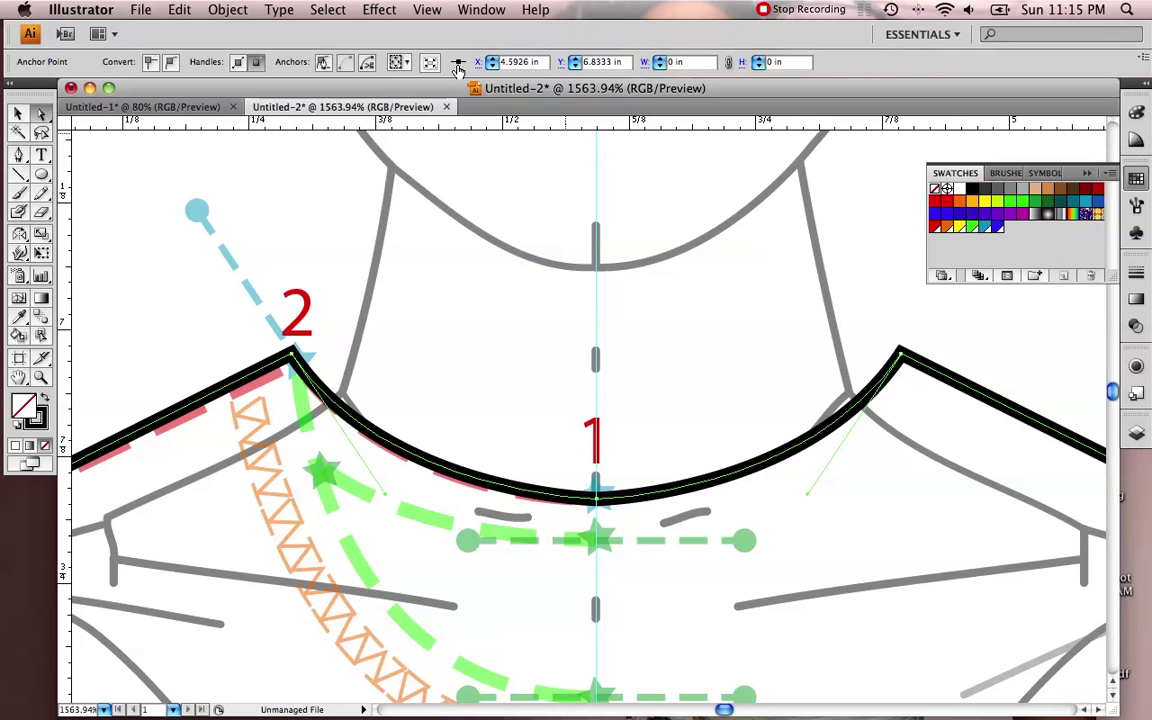
Select the two overlapping hem endpoints at point 7 on the centre guide and join them
scroll(465, 131, "down", 15)
scroll(465, 131, "down", 15)
scroll(734, 321, "up", 2)
left_click_drag(740, 421, 786, 464)
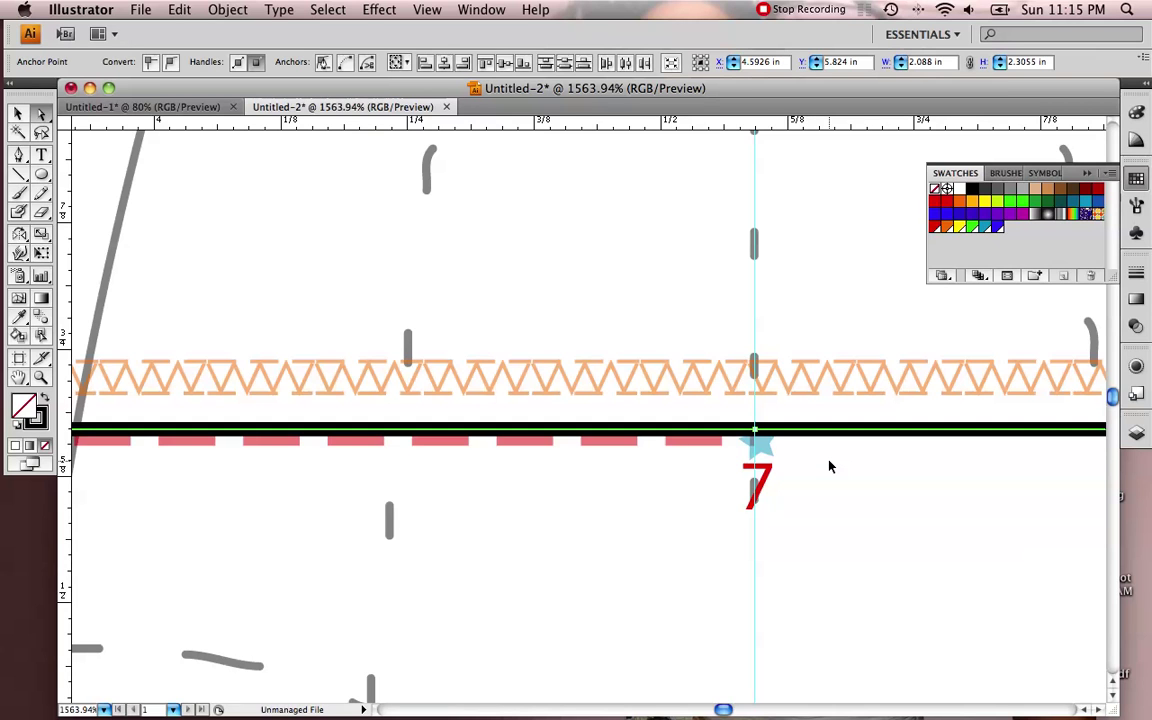
key("super+j")
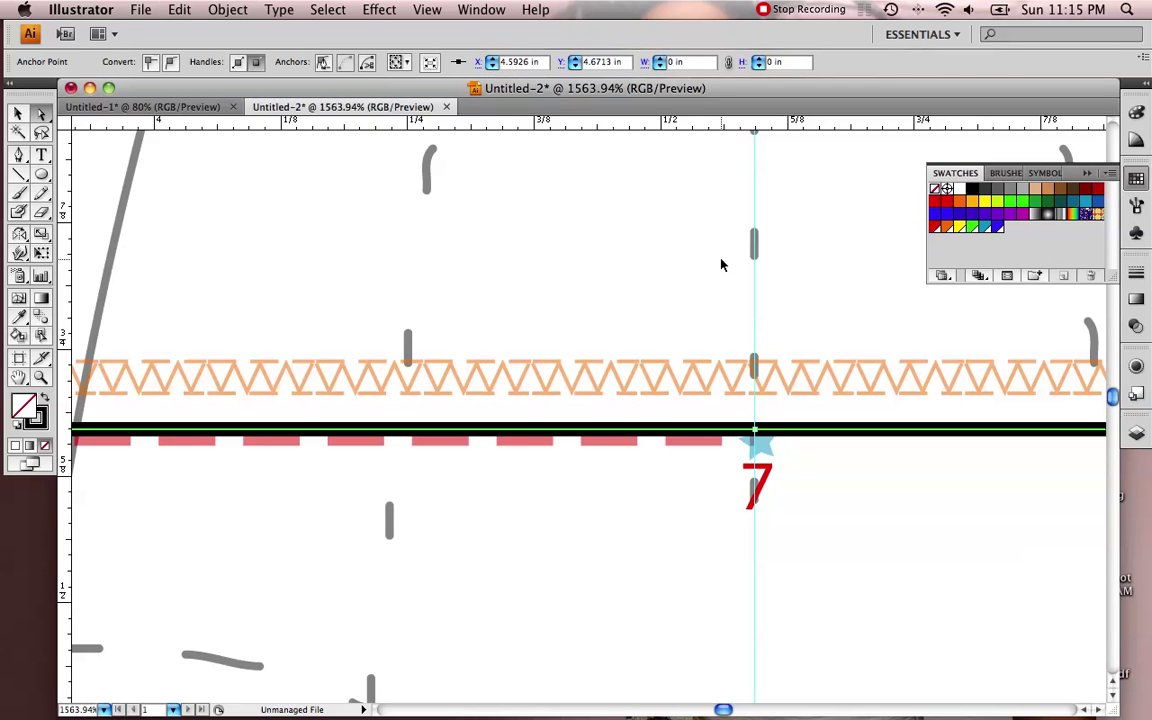
Place a single stray Pen tool point just below the hem joint at point 7 and deselect it
key("v")
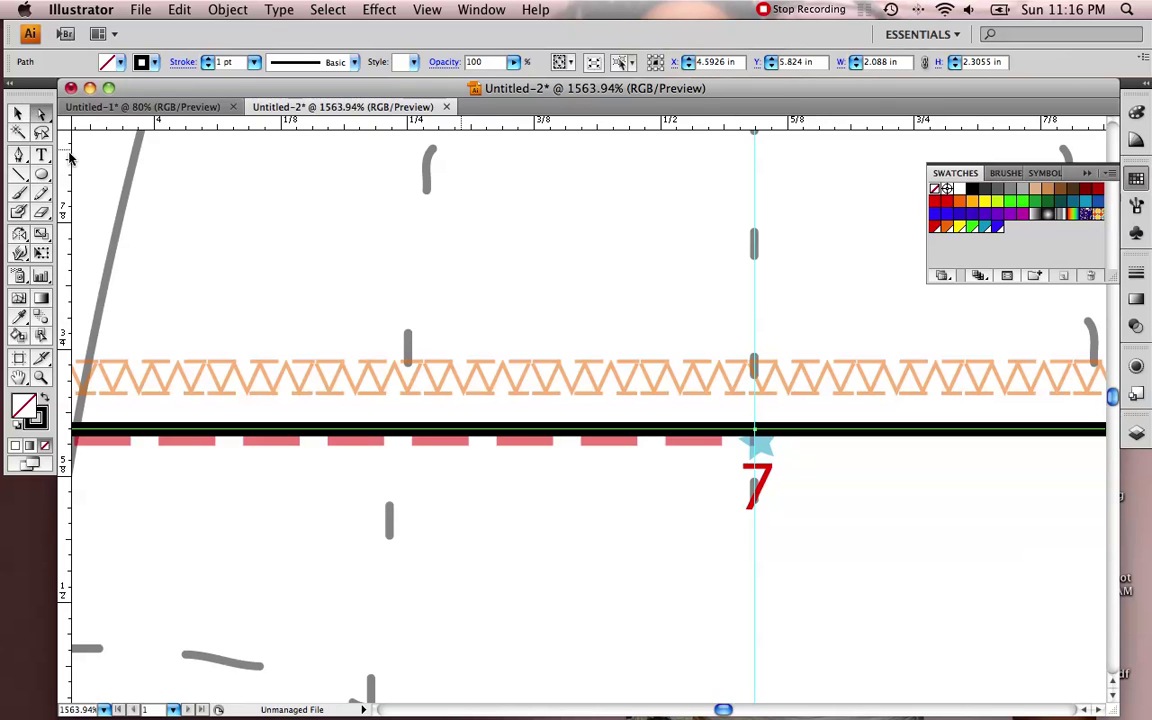
left_click(19, 154)
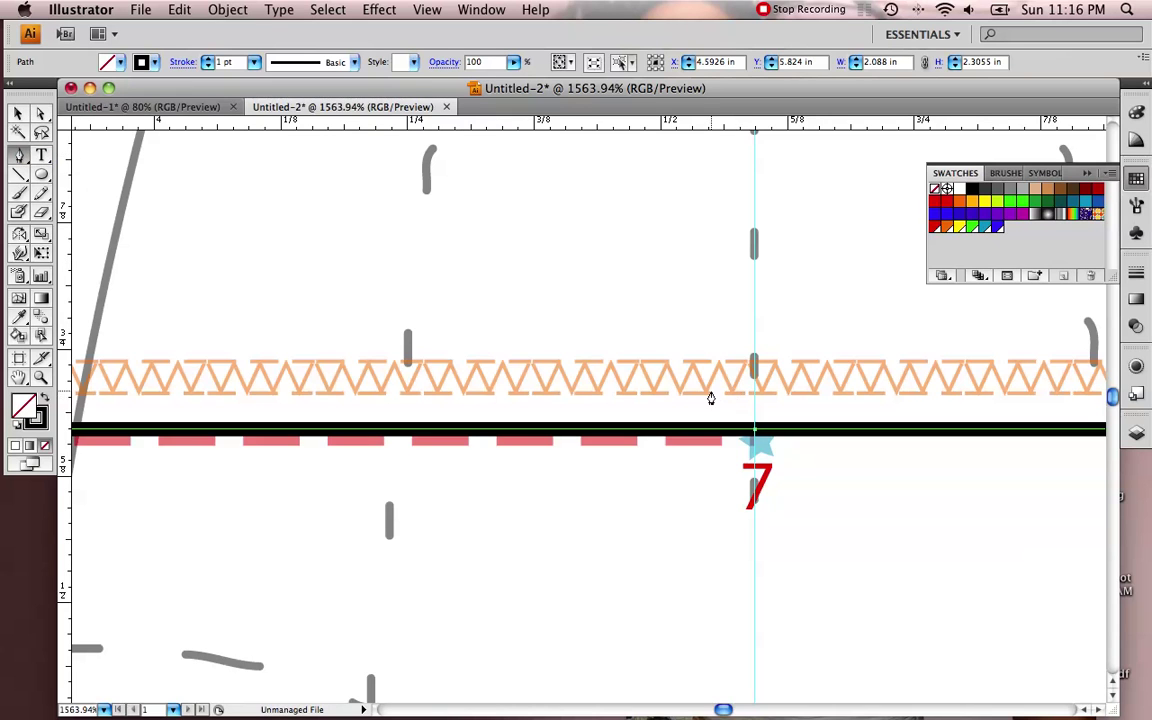
left_click(802, 509)
left_click(18, 113)
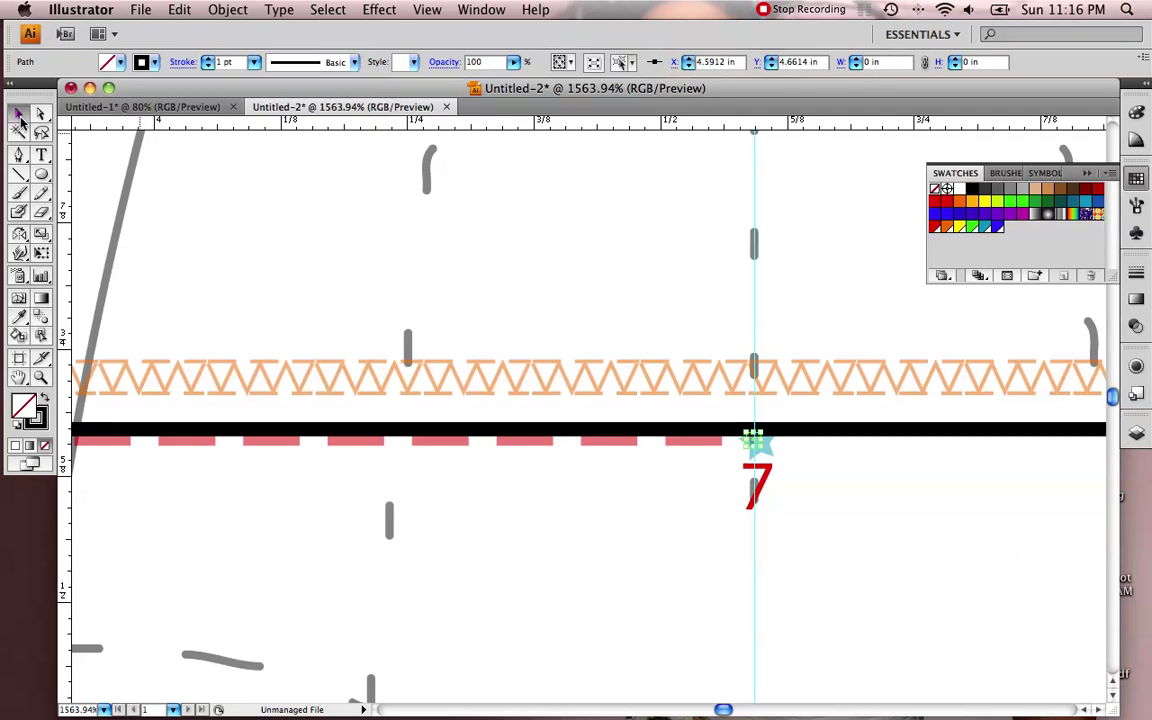
left_click(842, 340)
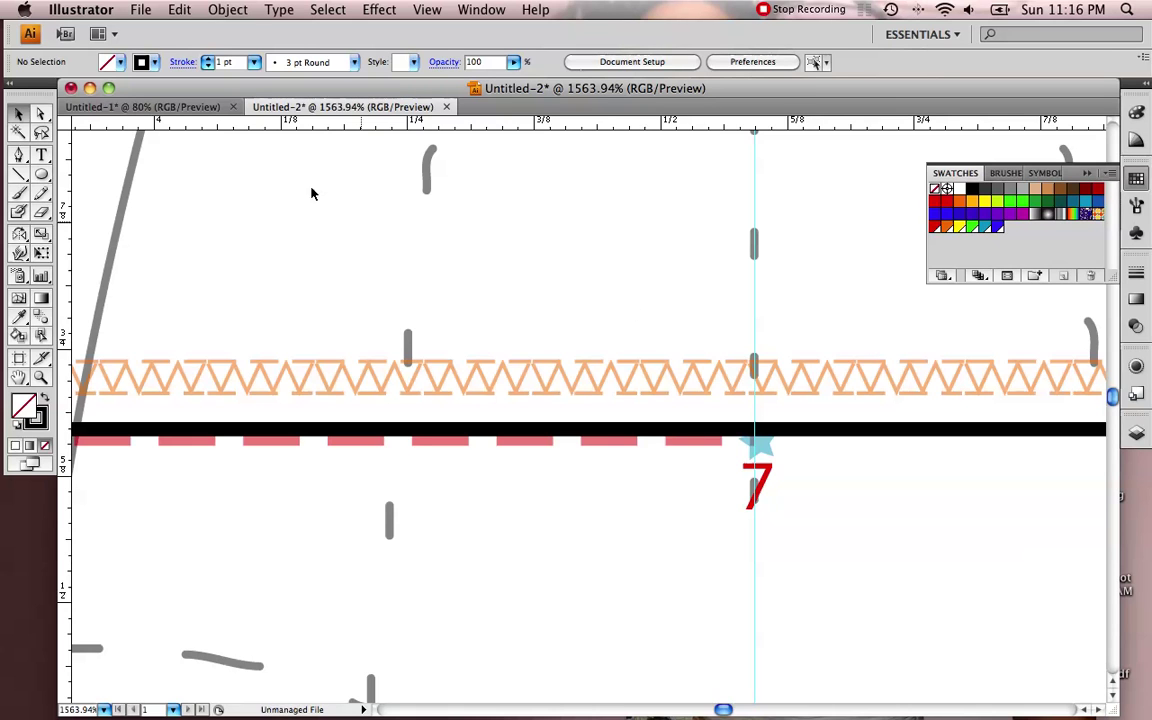
Select the hem joint together with the stray point using the Direct Selection tool and try to join them
left_click(42, 115)
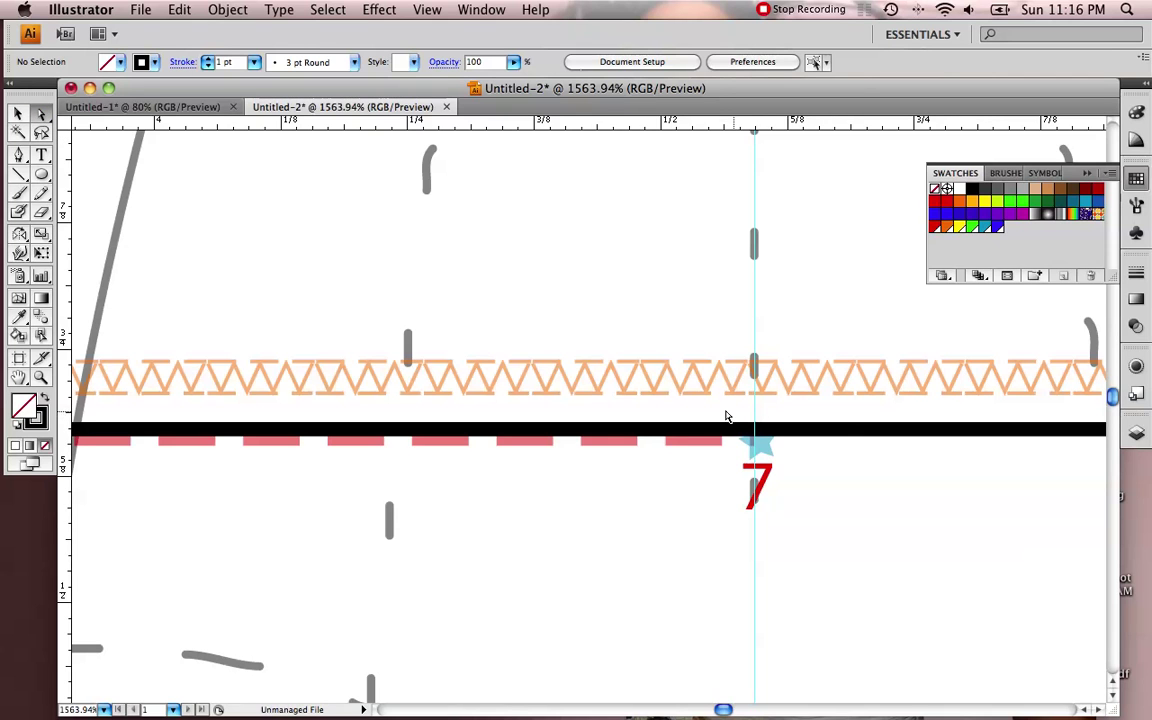
left_click_drag(711, 407, 813, 486)
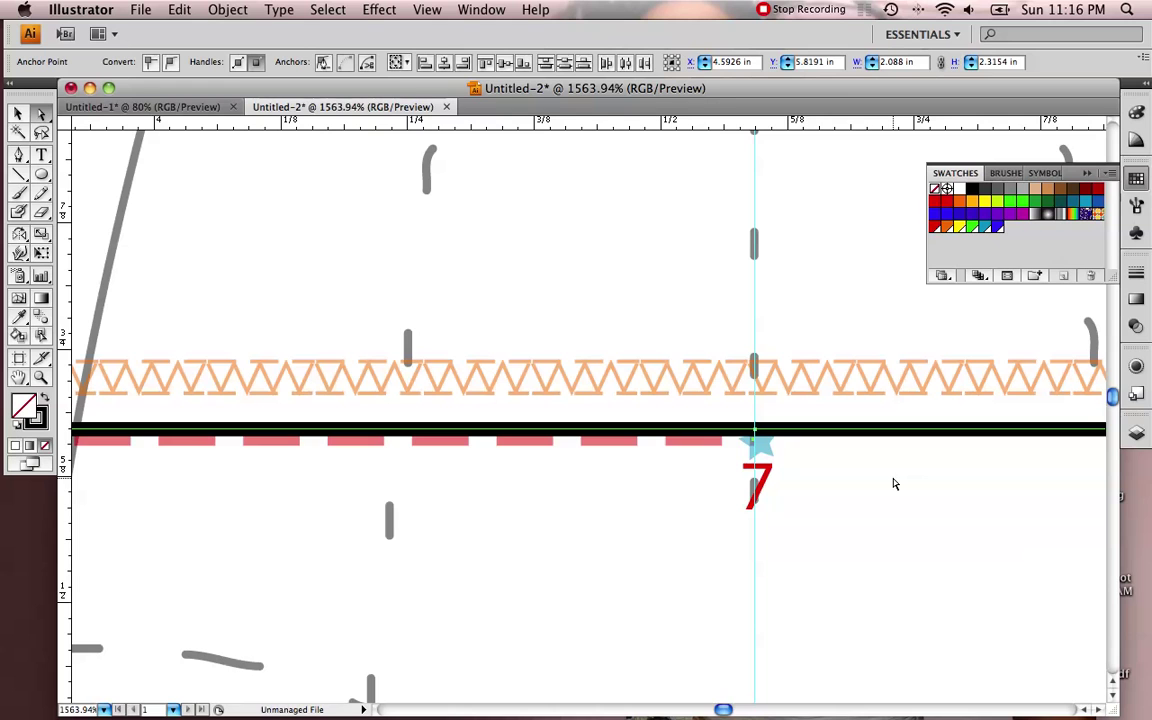
key("super+j")
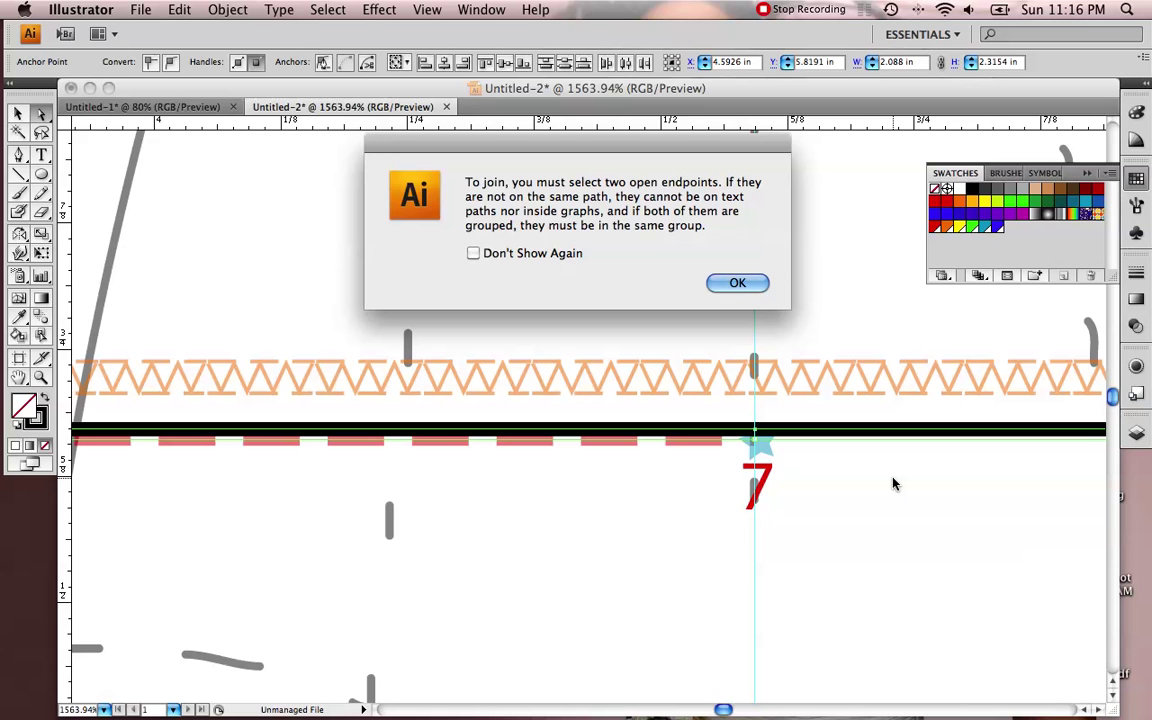
left_click(737, 282)
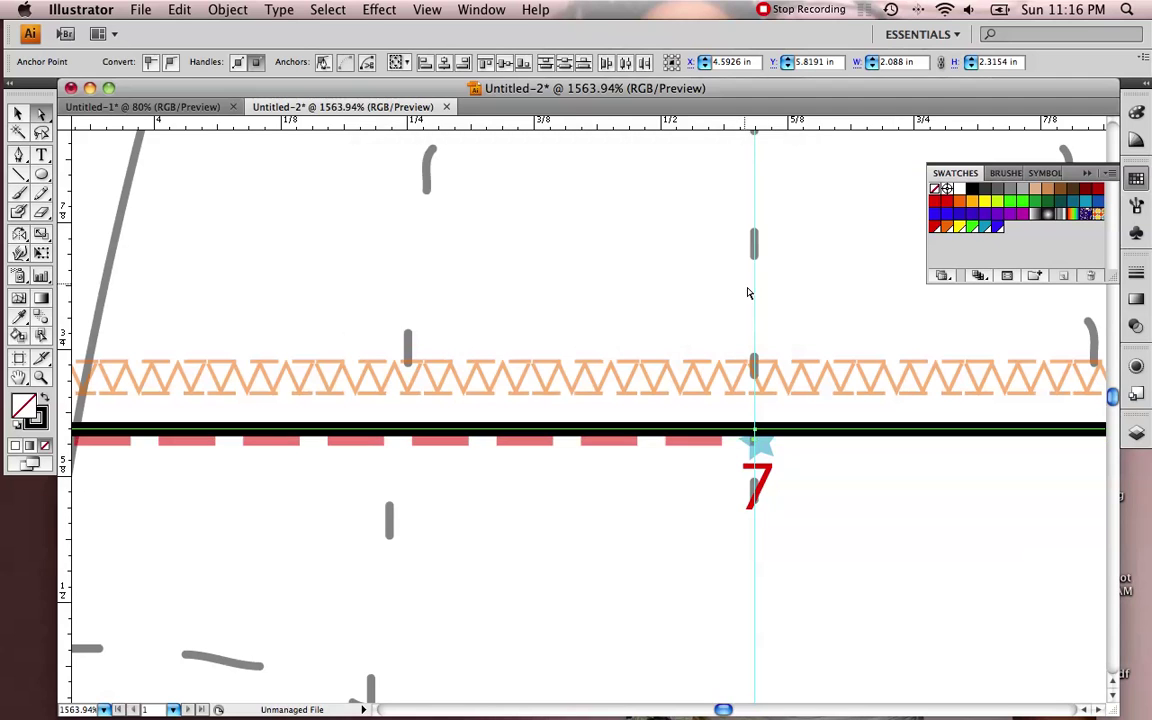
Isolate the stray point below the hem joint at point 7 and delete it
key("z")
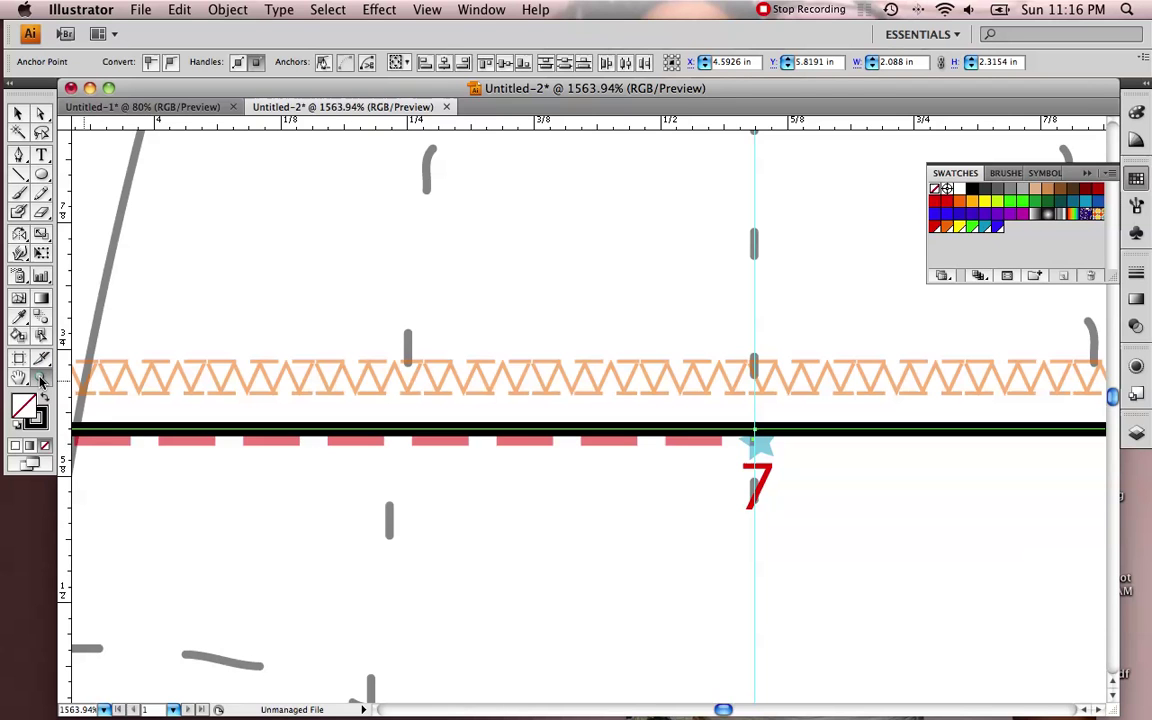
left_click_drag(720, 382, 770, 469)
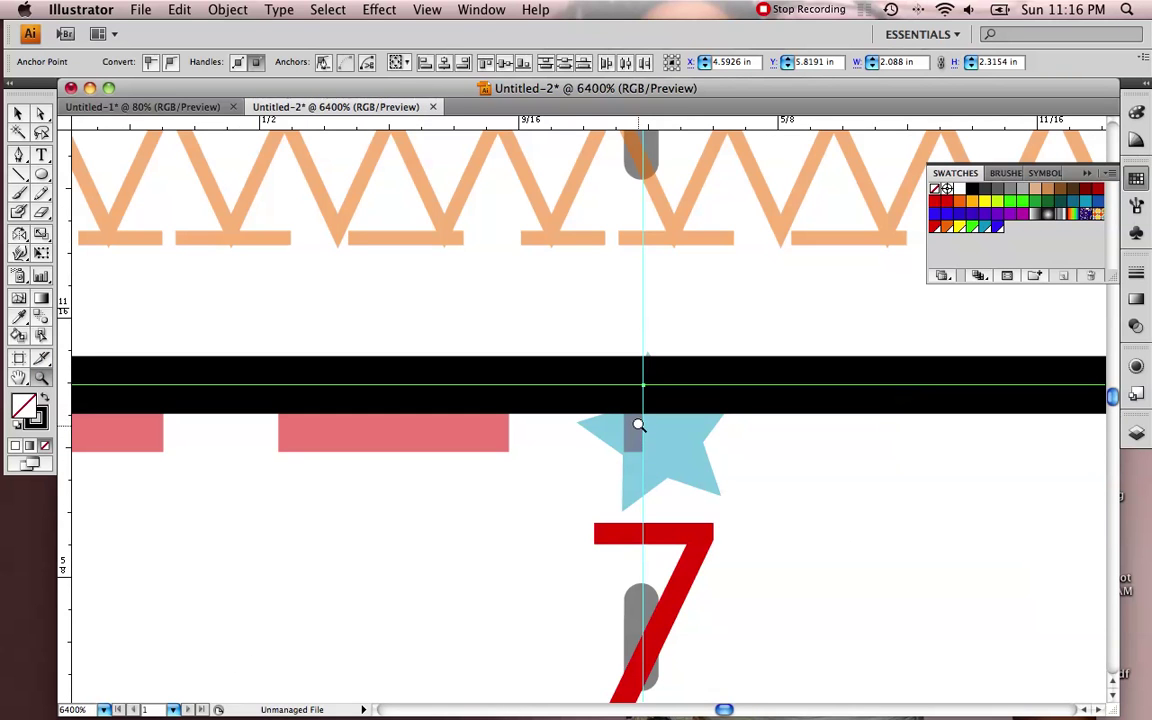
left_click(41, 113)
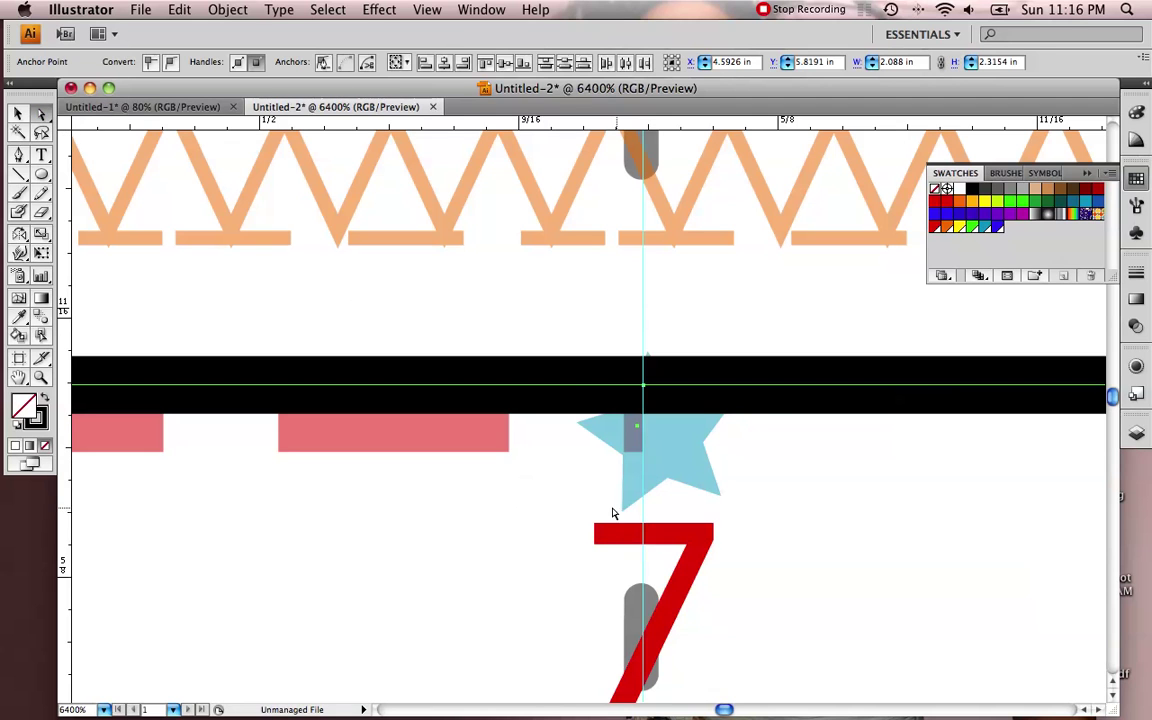
left_click(568, 507)
left_click_drag(672, 455, 609, 413)
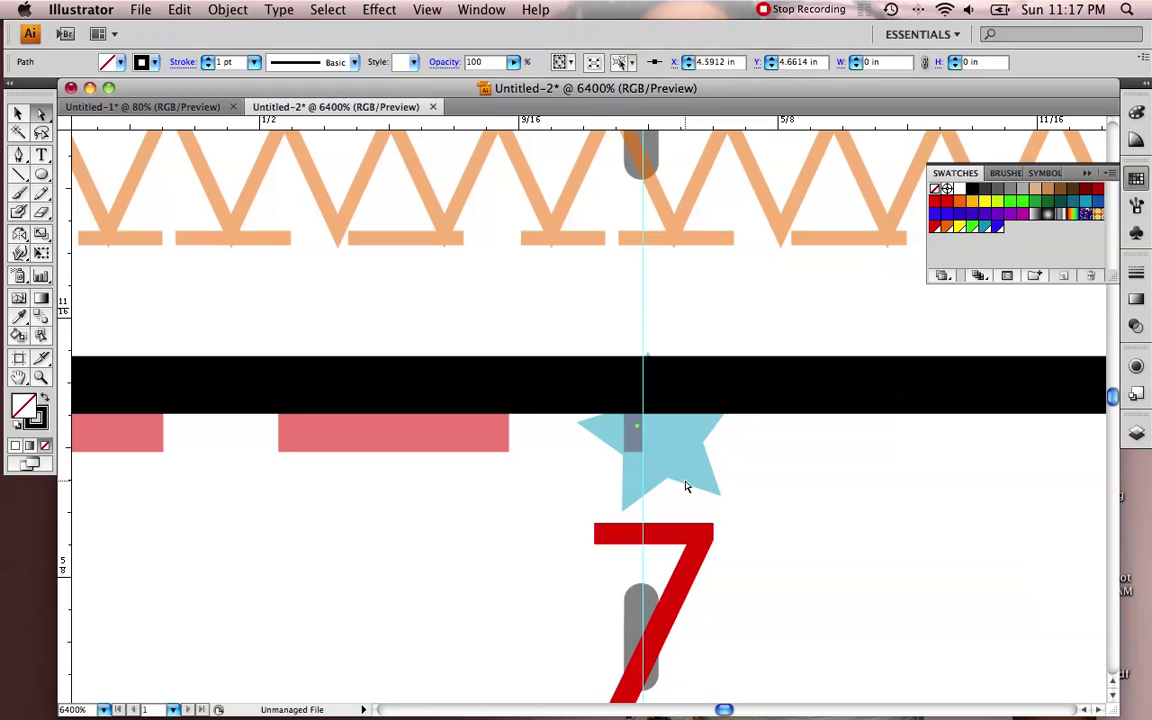
left_click(540, 490)
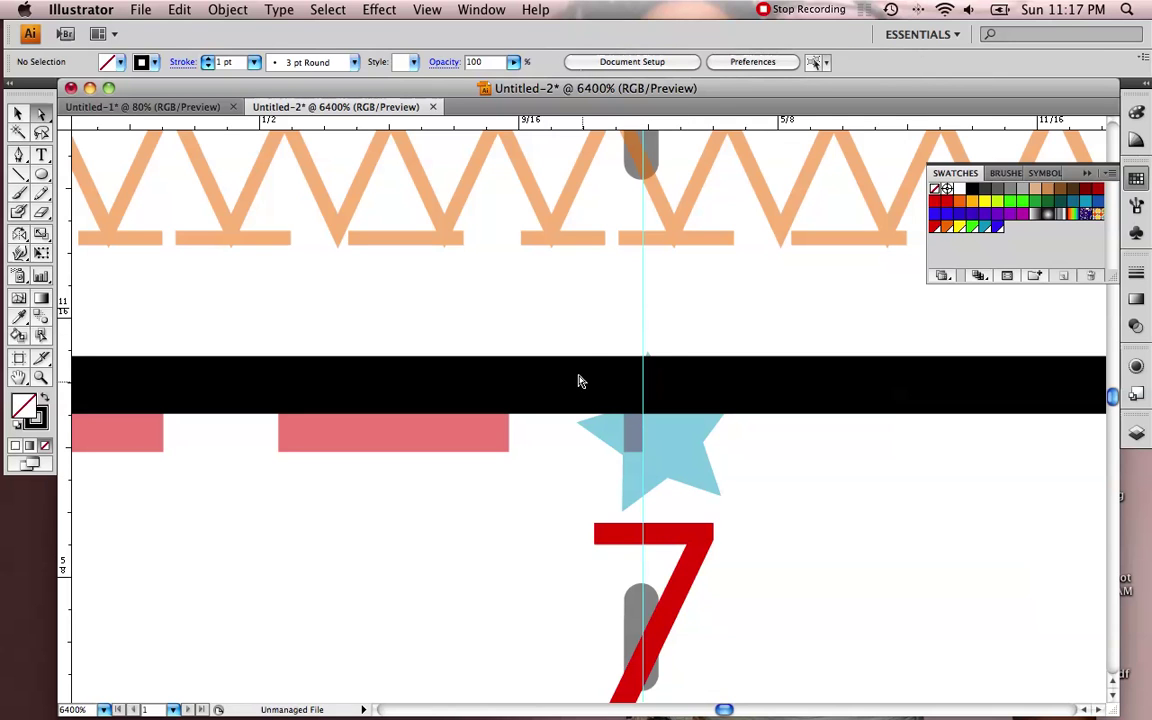
Select the hem joint at point 7 to check for a single anchor point, and review the whole joined garment outline
left_click_drag(585, 325, 685, 458)
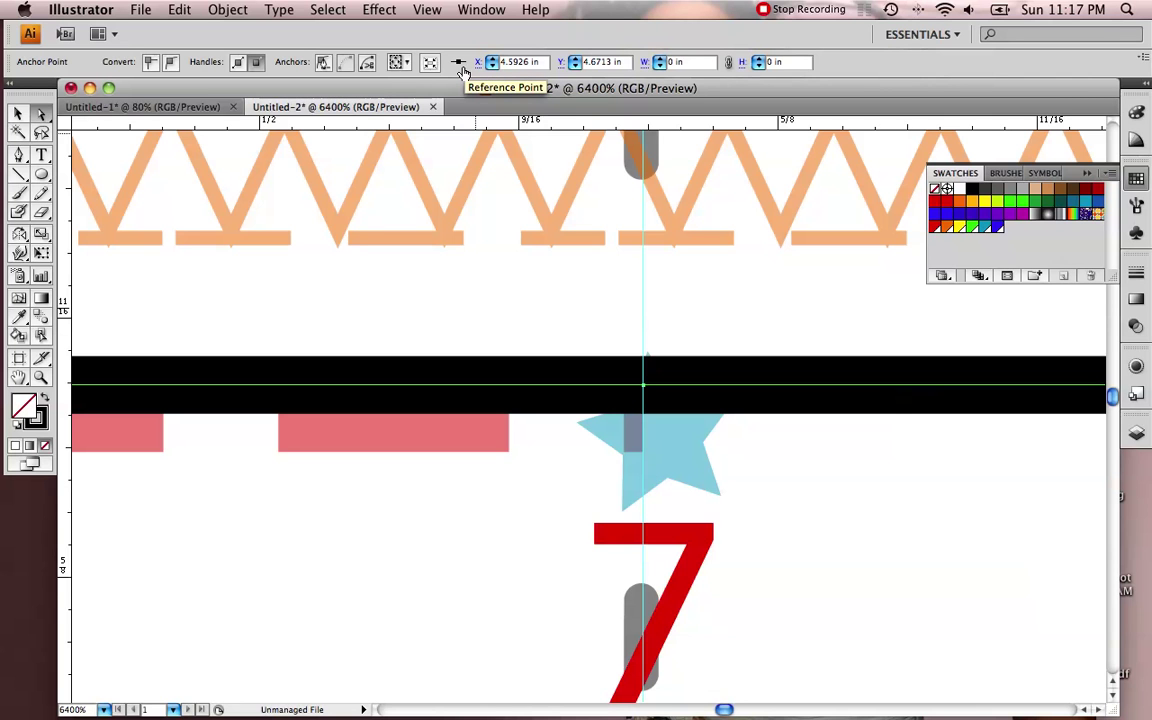
key("super+minus")
key("super+minus")
key("super+minus")
key("super+minus")
key("super+minus")
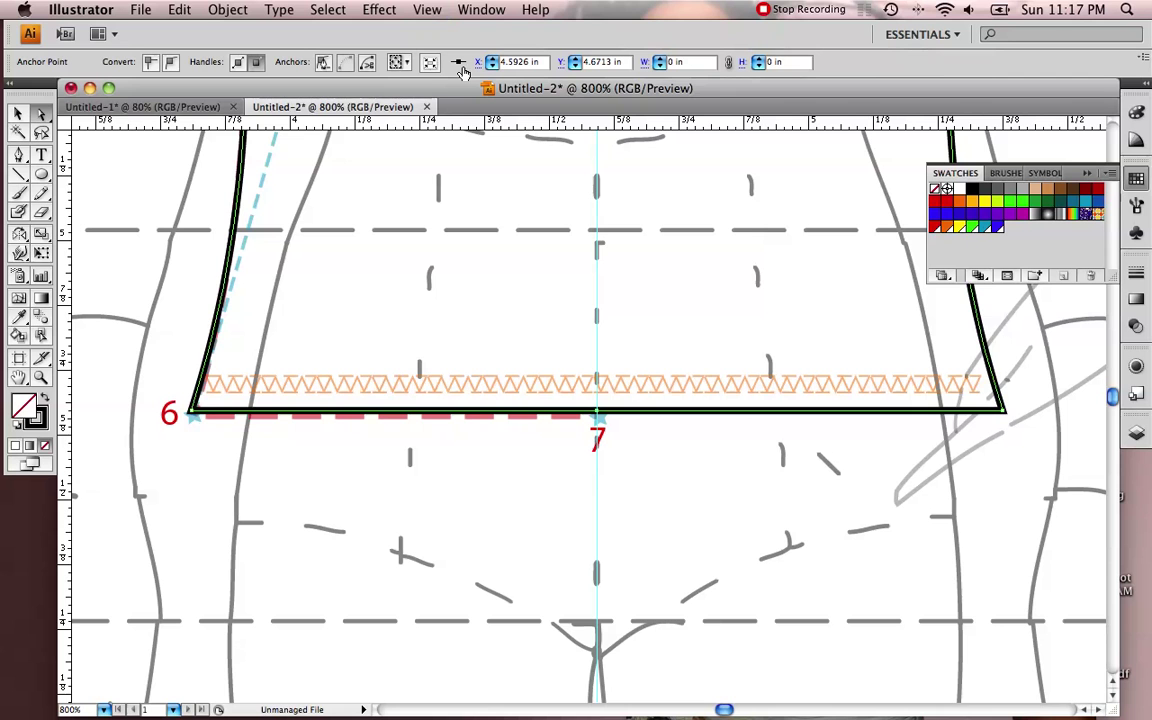
scroll(460, 208, "up", 15)
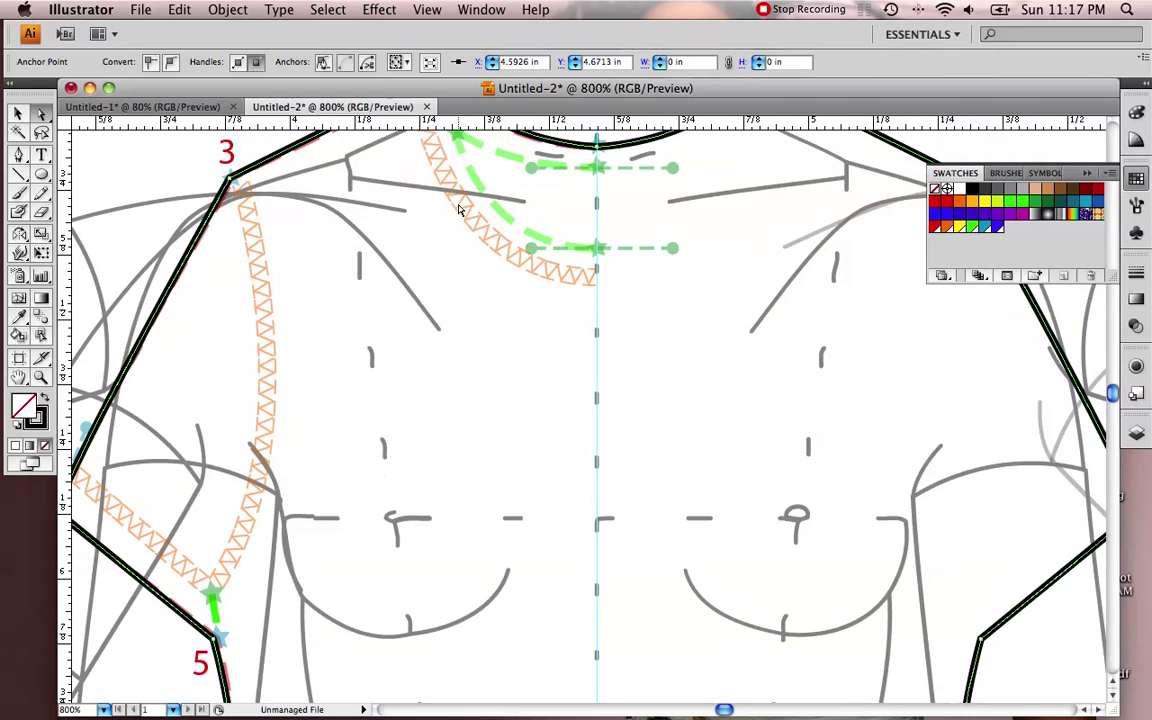
key("super+minus")
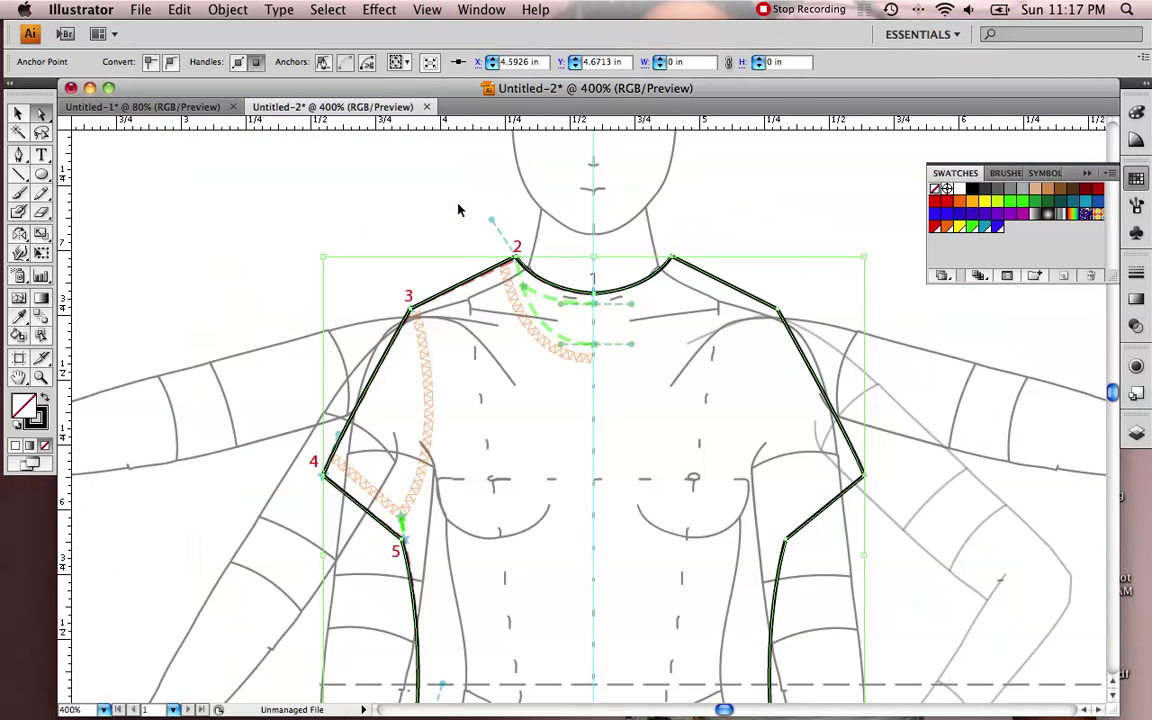